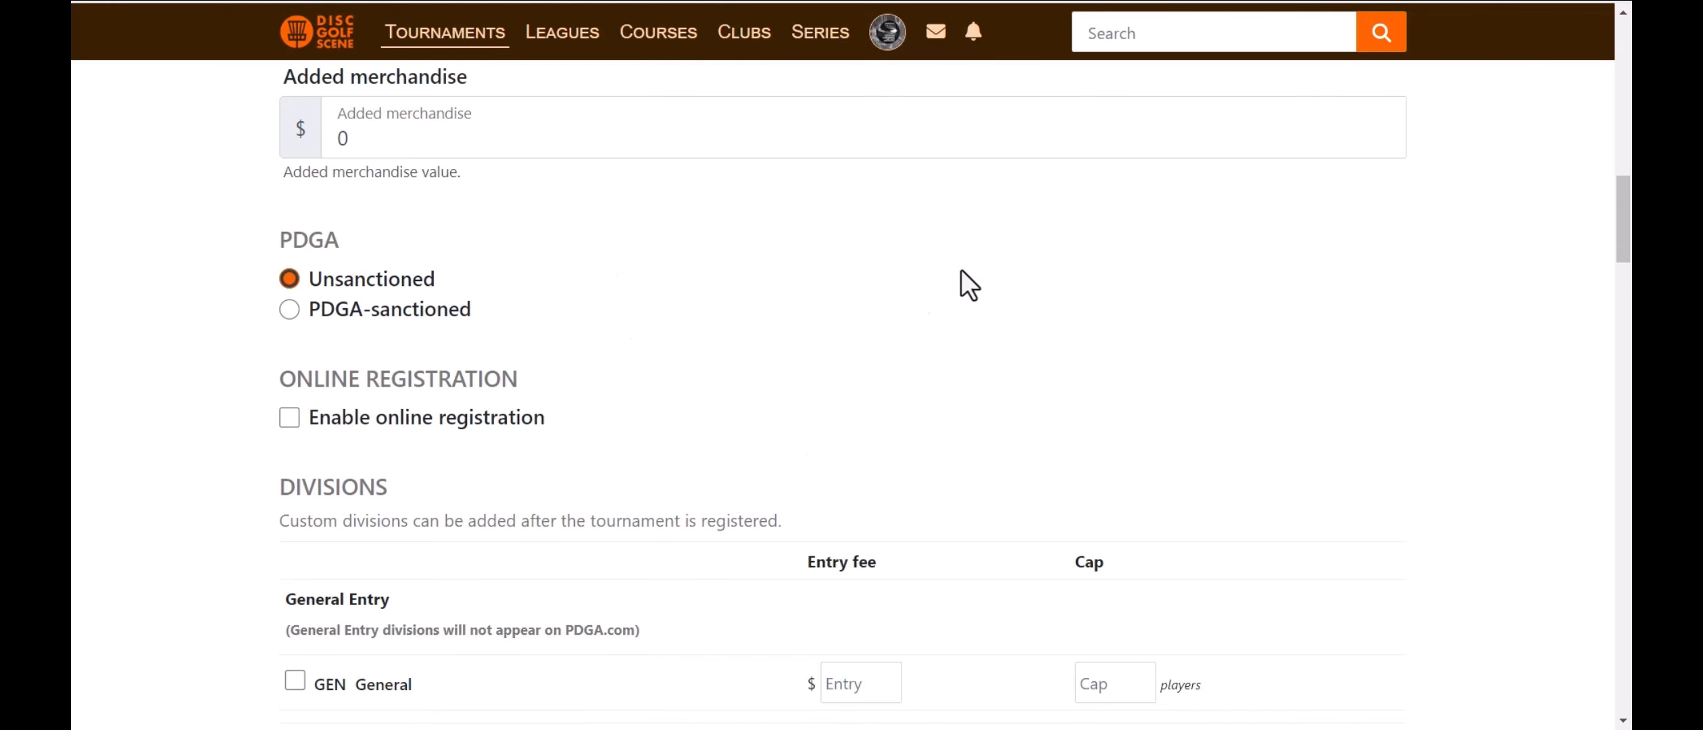
- Enable online registration for the tournament
click(292, 419)
scroll(681, 441, down, 1)
scroll(681, 442, down, 3)
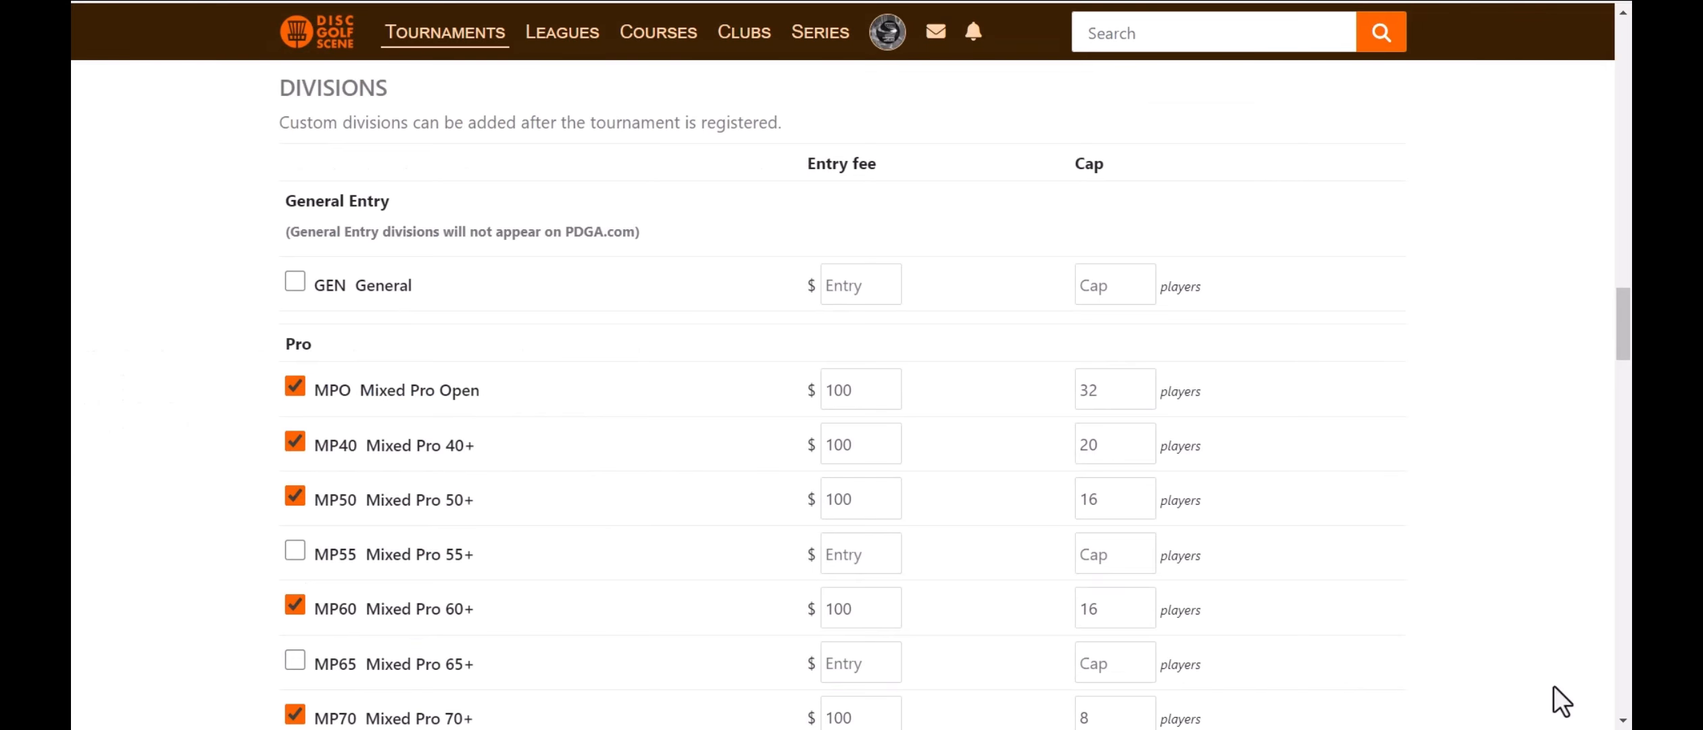
- Submit the completed tournament form to register the tournament under the service agreement
scroll(1554, 685, down, 8)
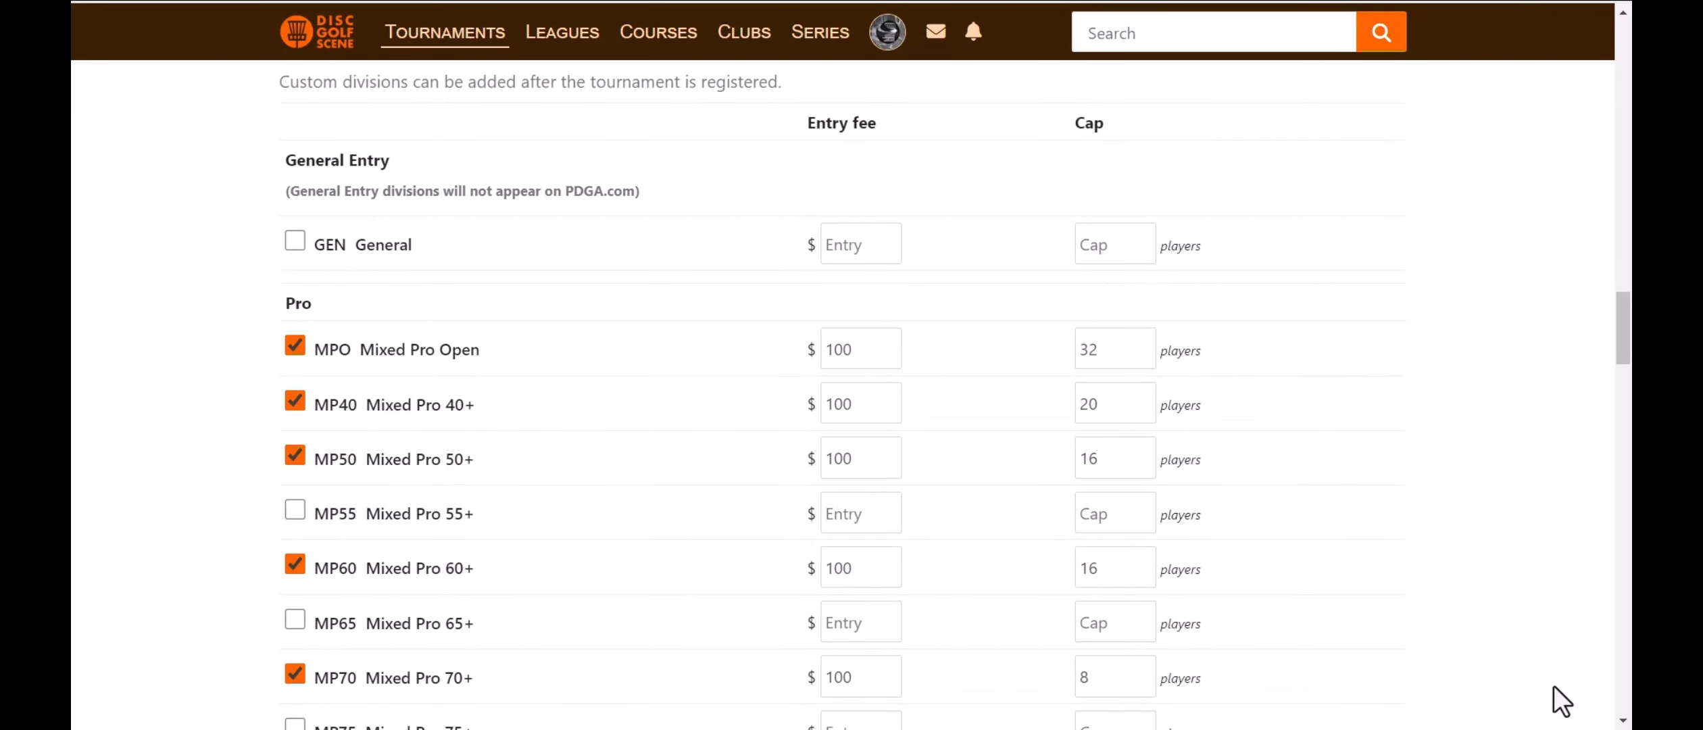
scroll(1554, 685, down, 10)
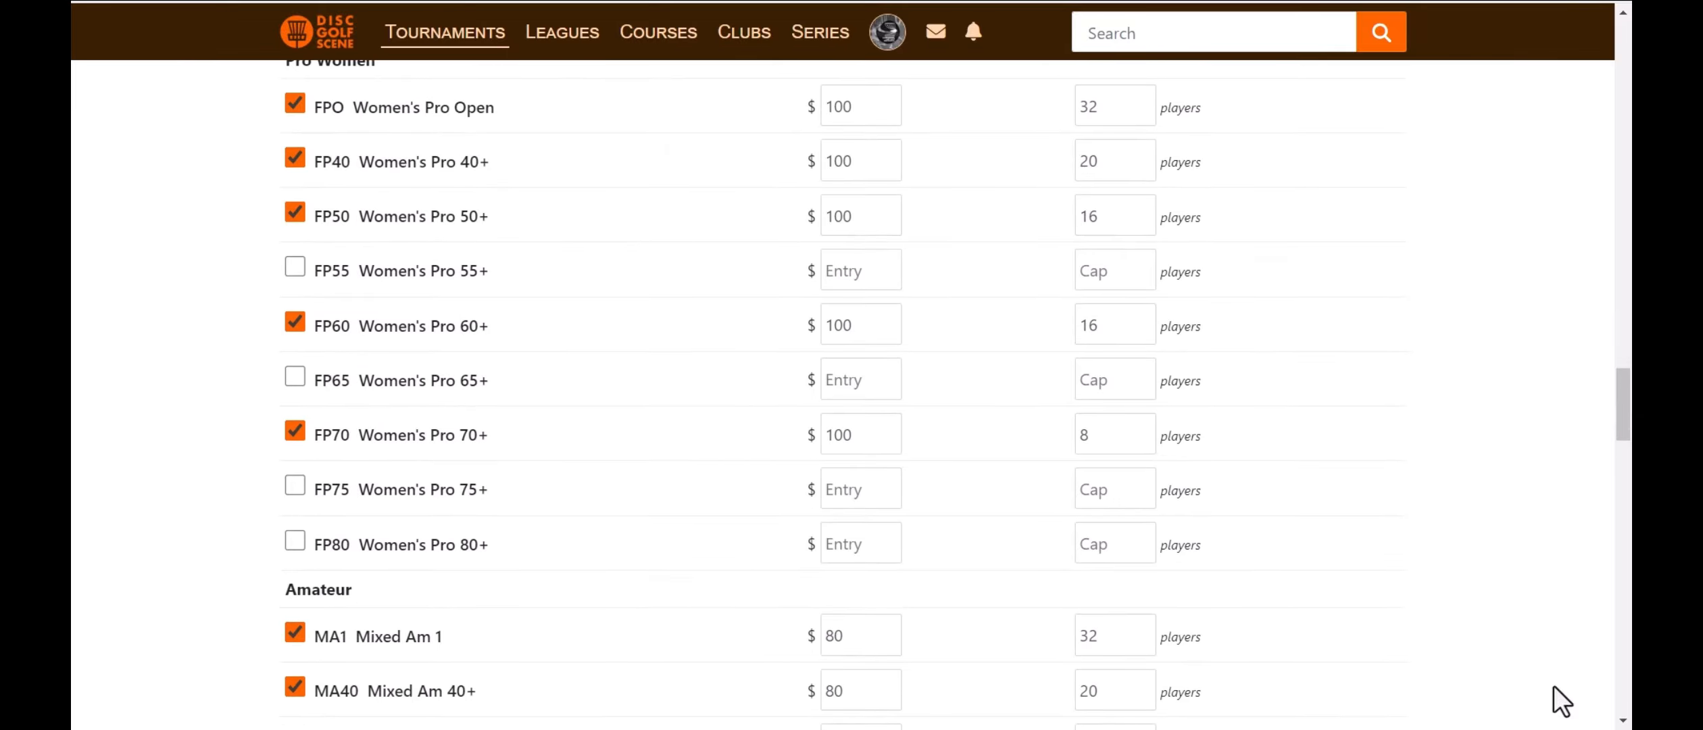
scroll(1554, 685, down, 8)
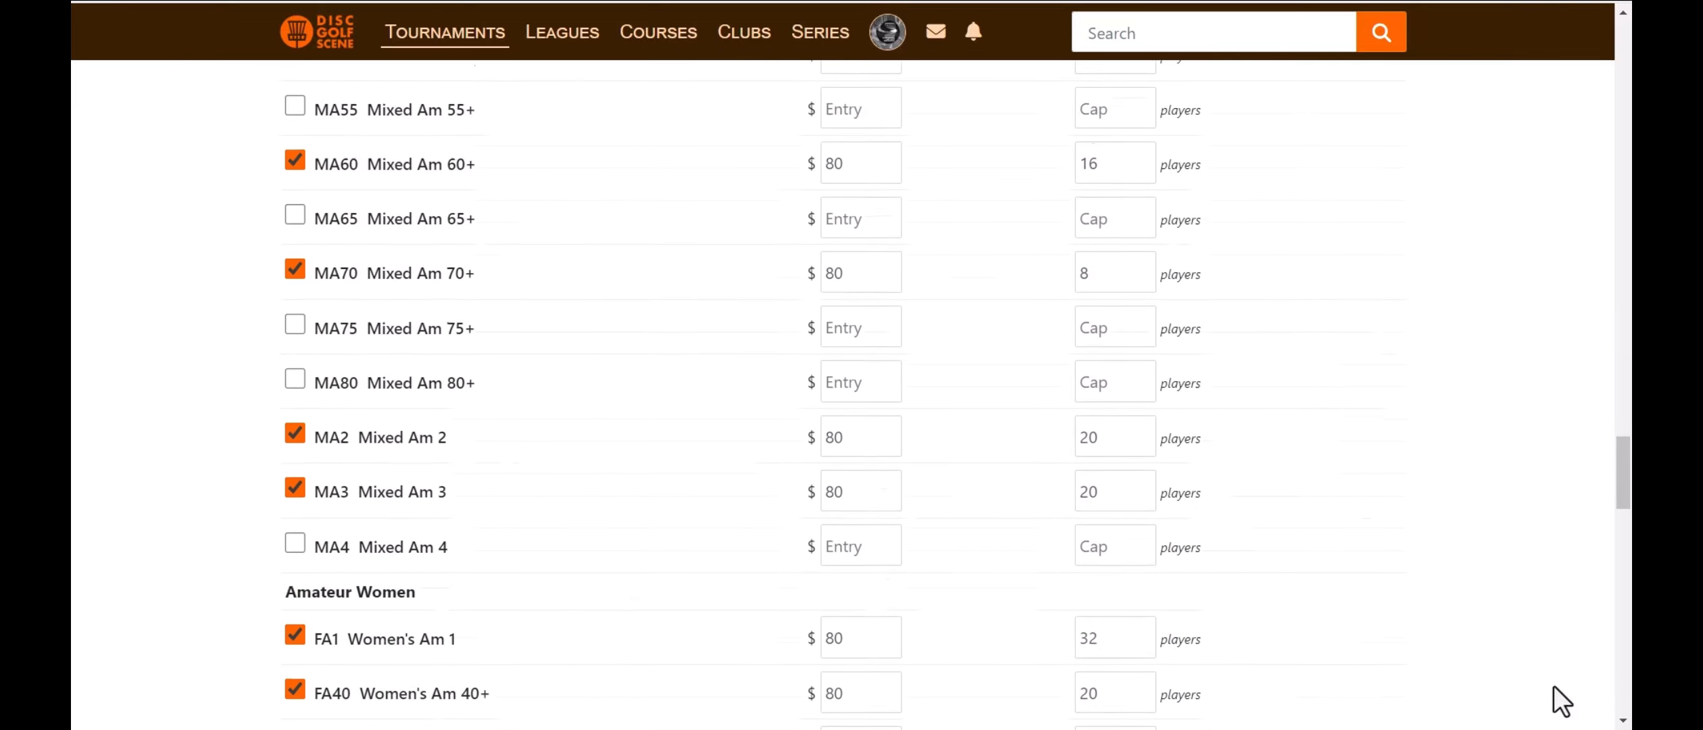
scroll(1554, 685, down, 8)
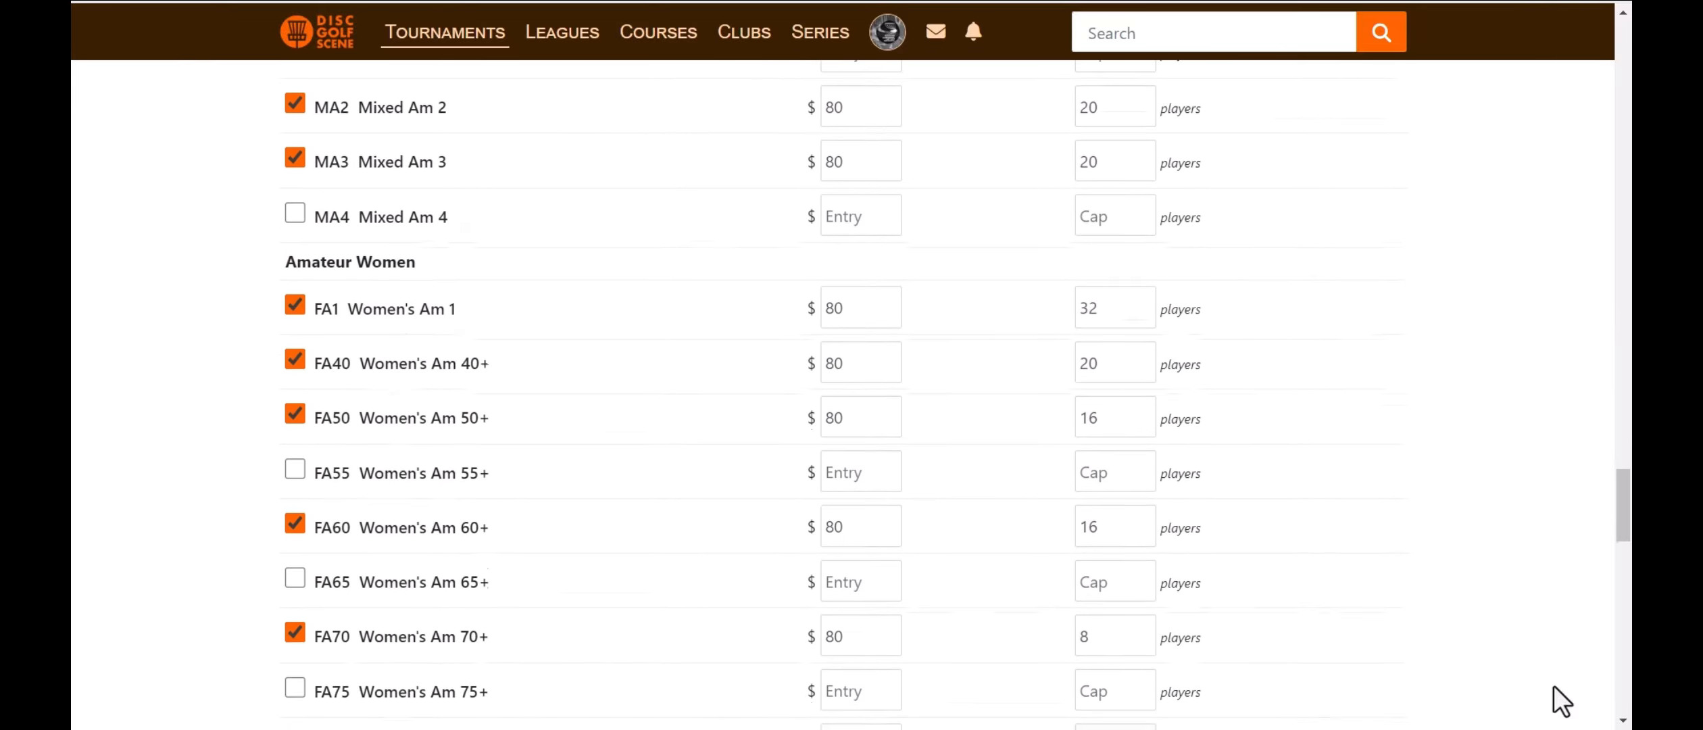
scroll(1554, 685, down, 6)
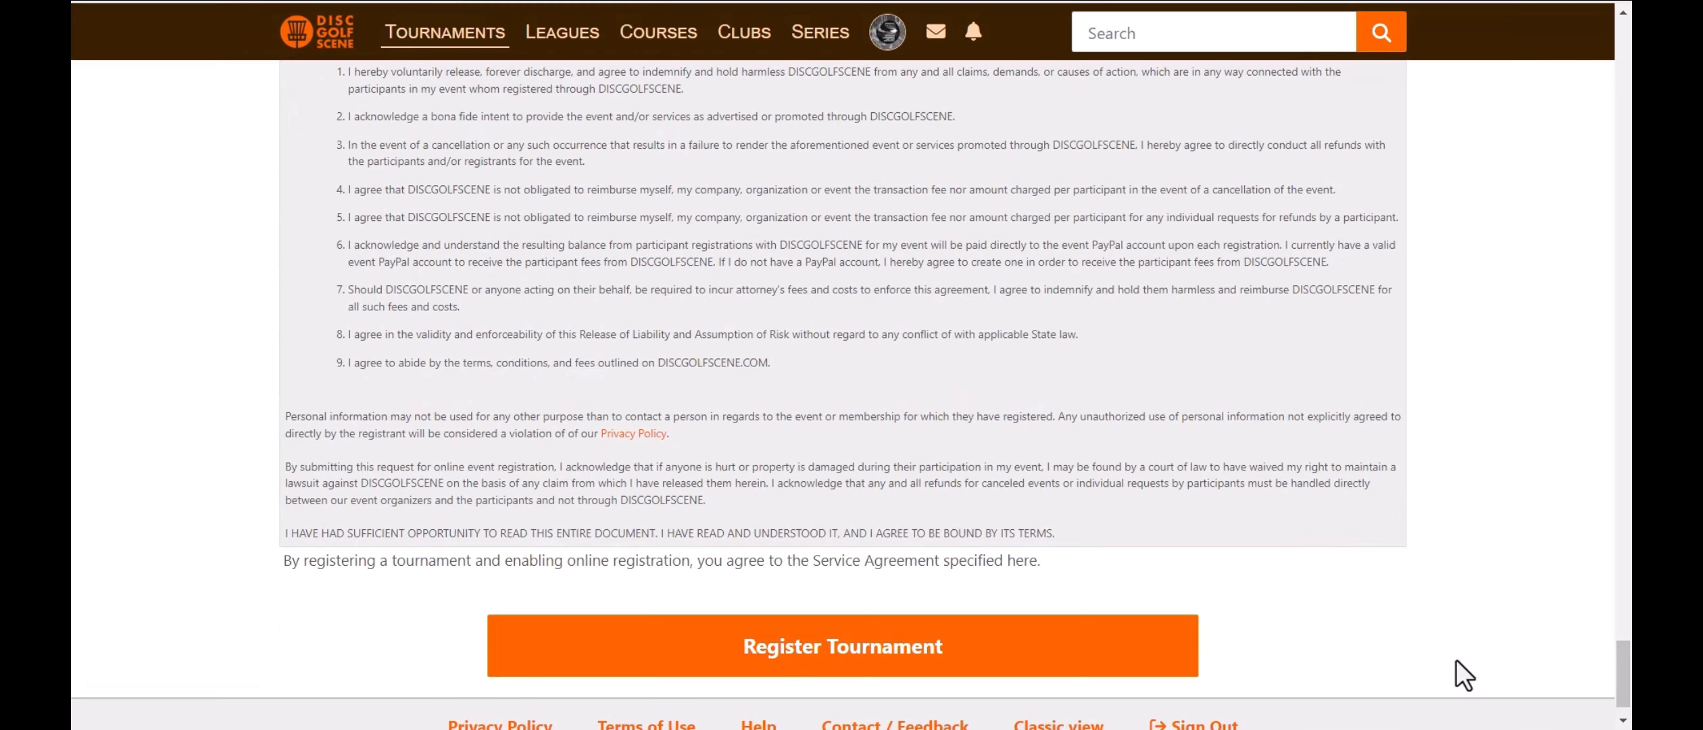
click(830, 666)
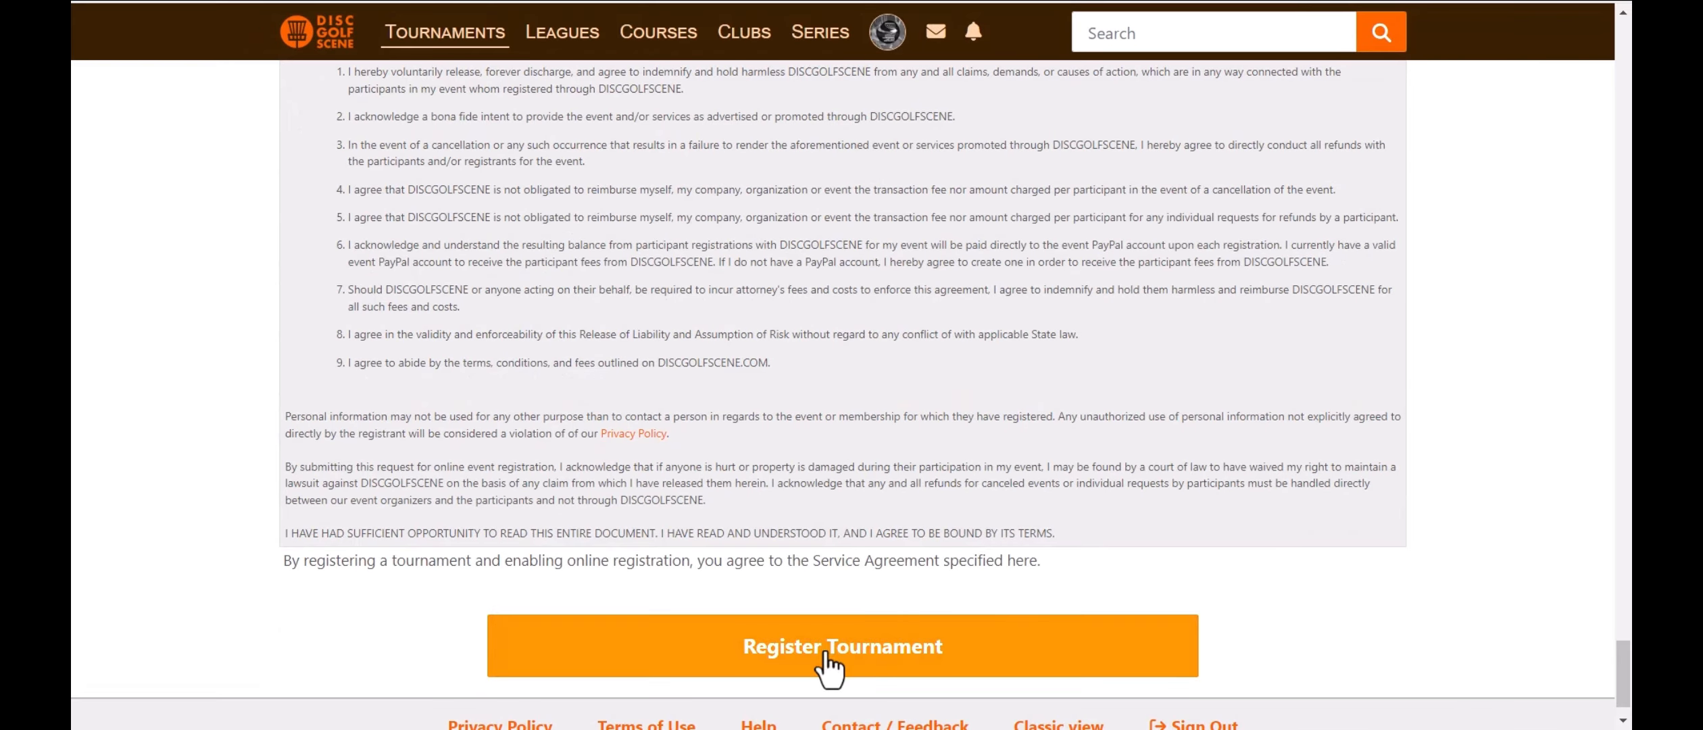
click(830, 665)
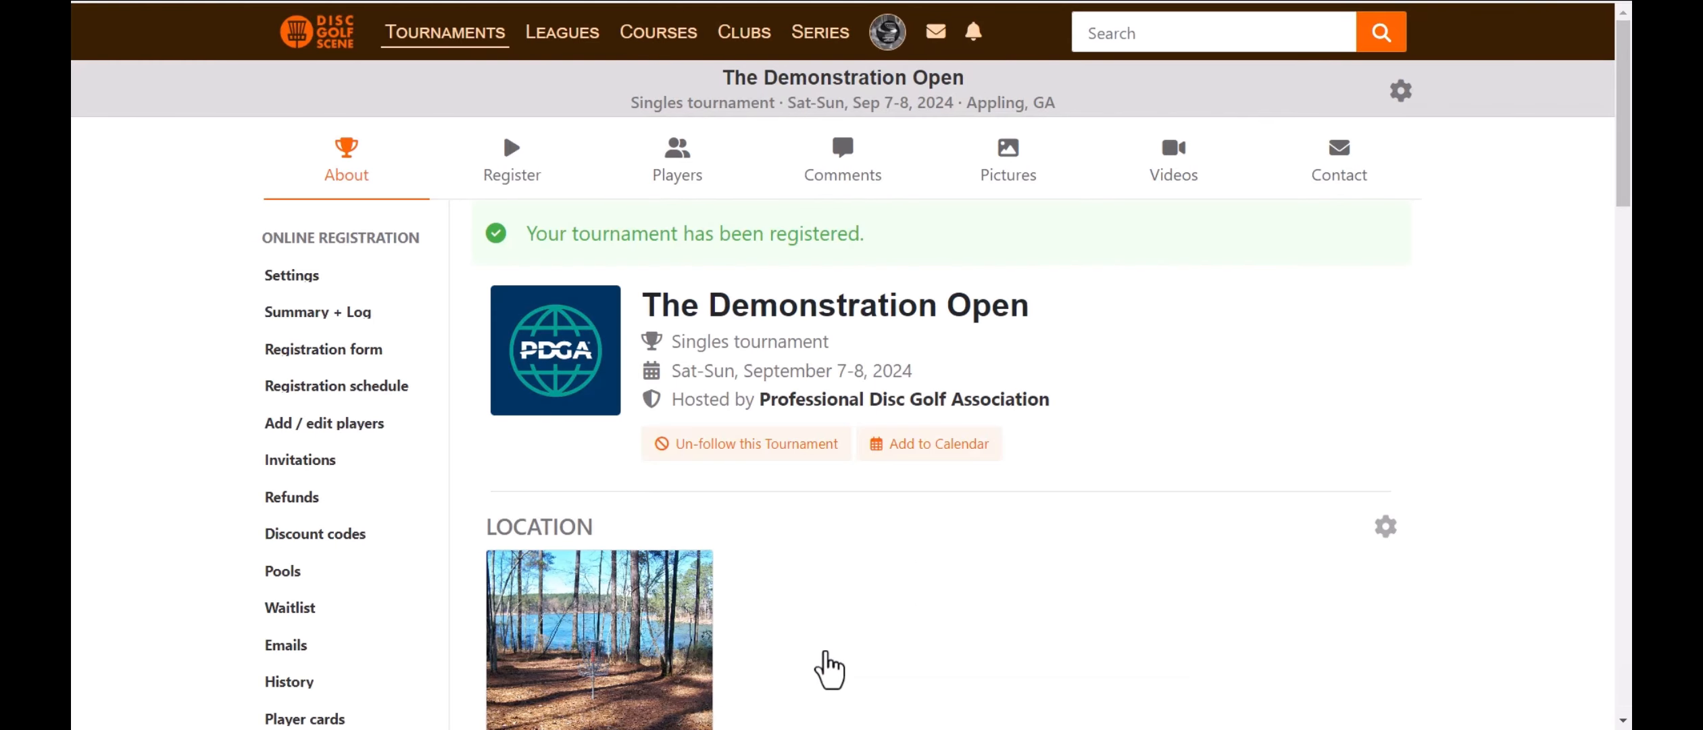
scroll(209, 411, down, 2)
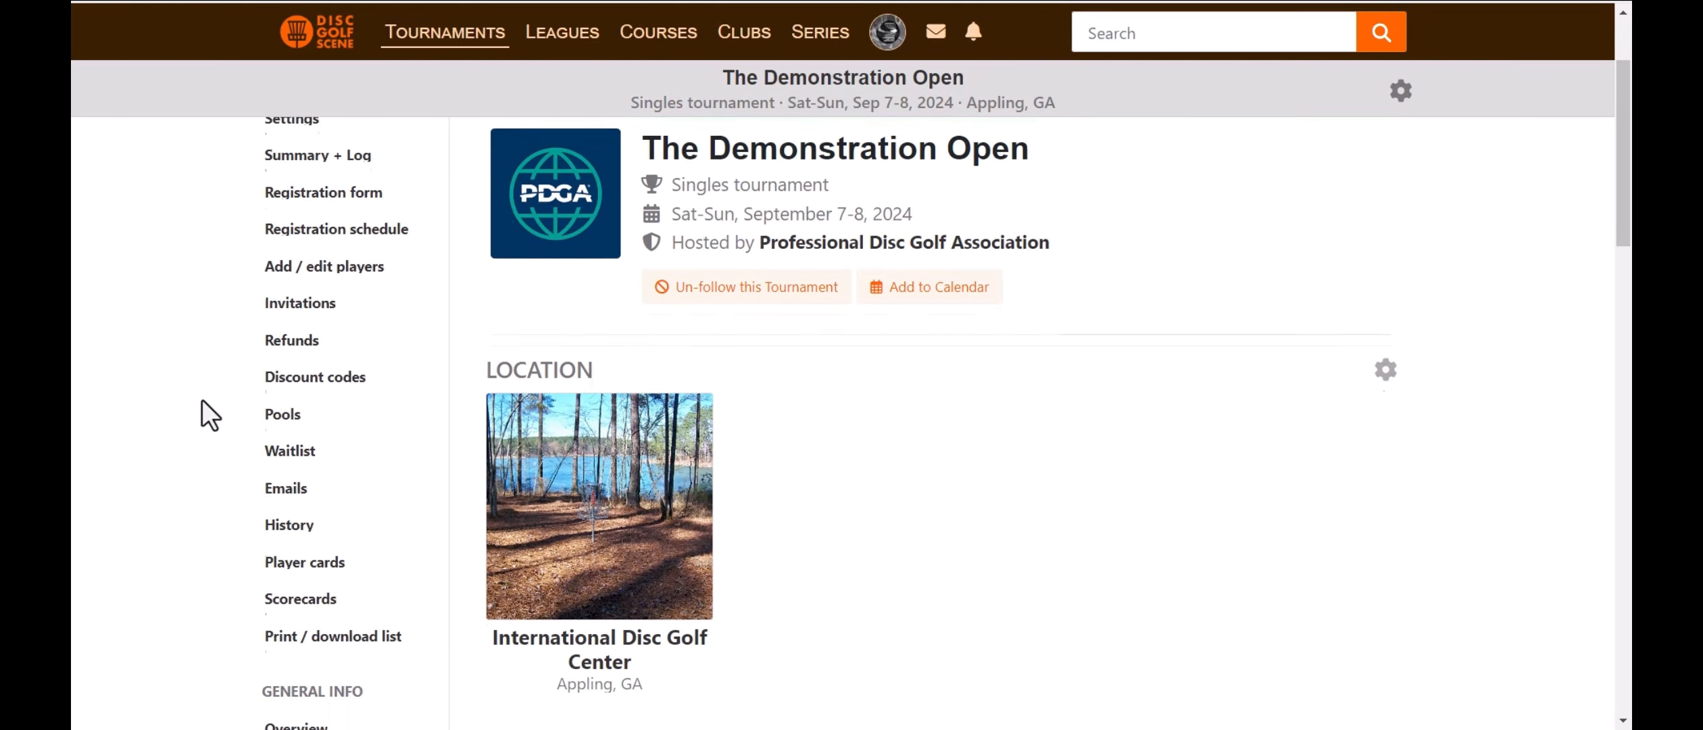
scroll(203, 401, down, 5)
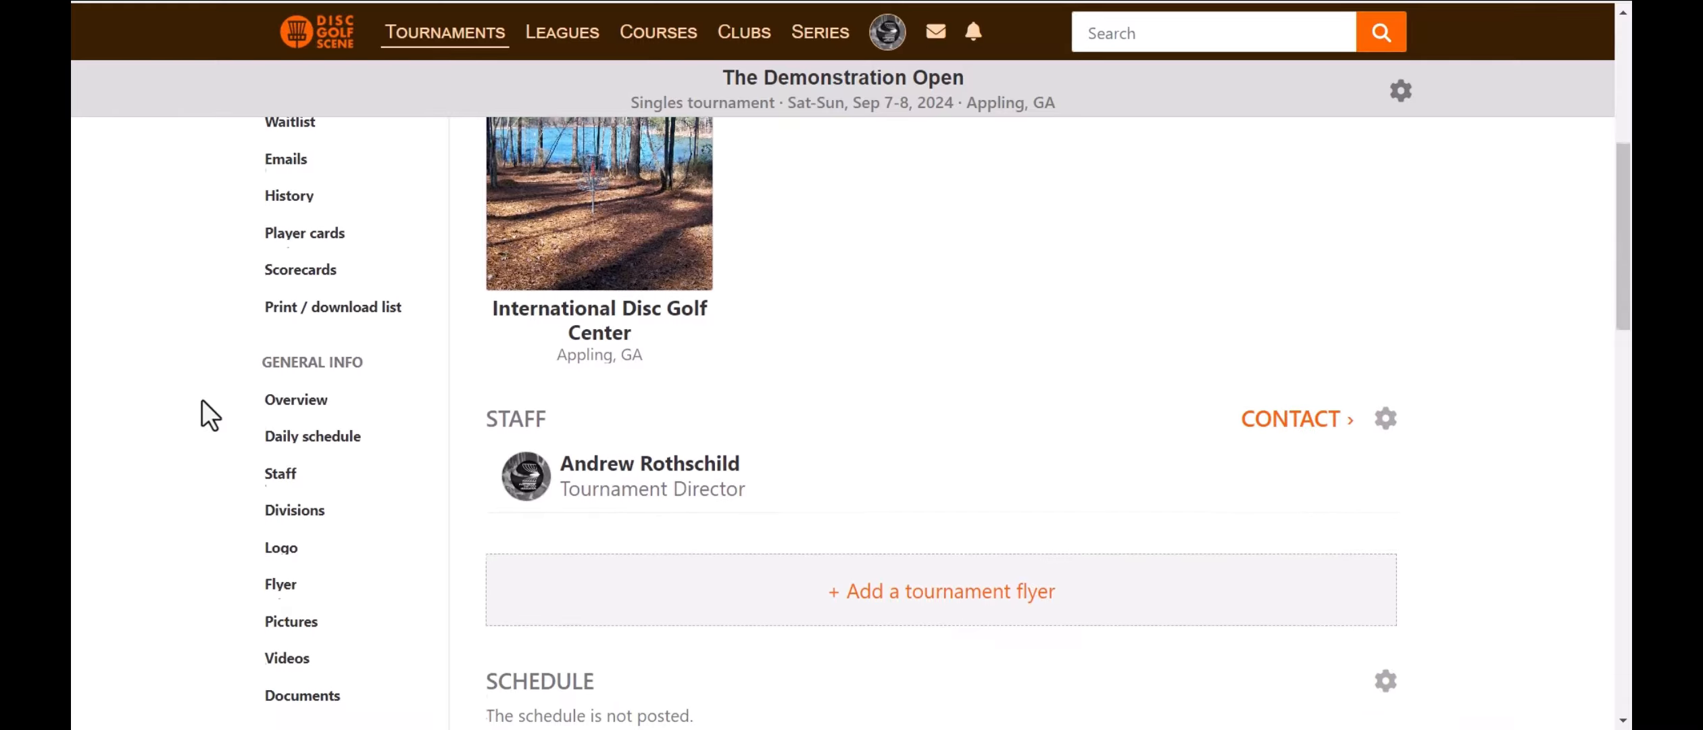
scroll(202, 401, down, 4)
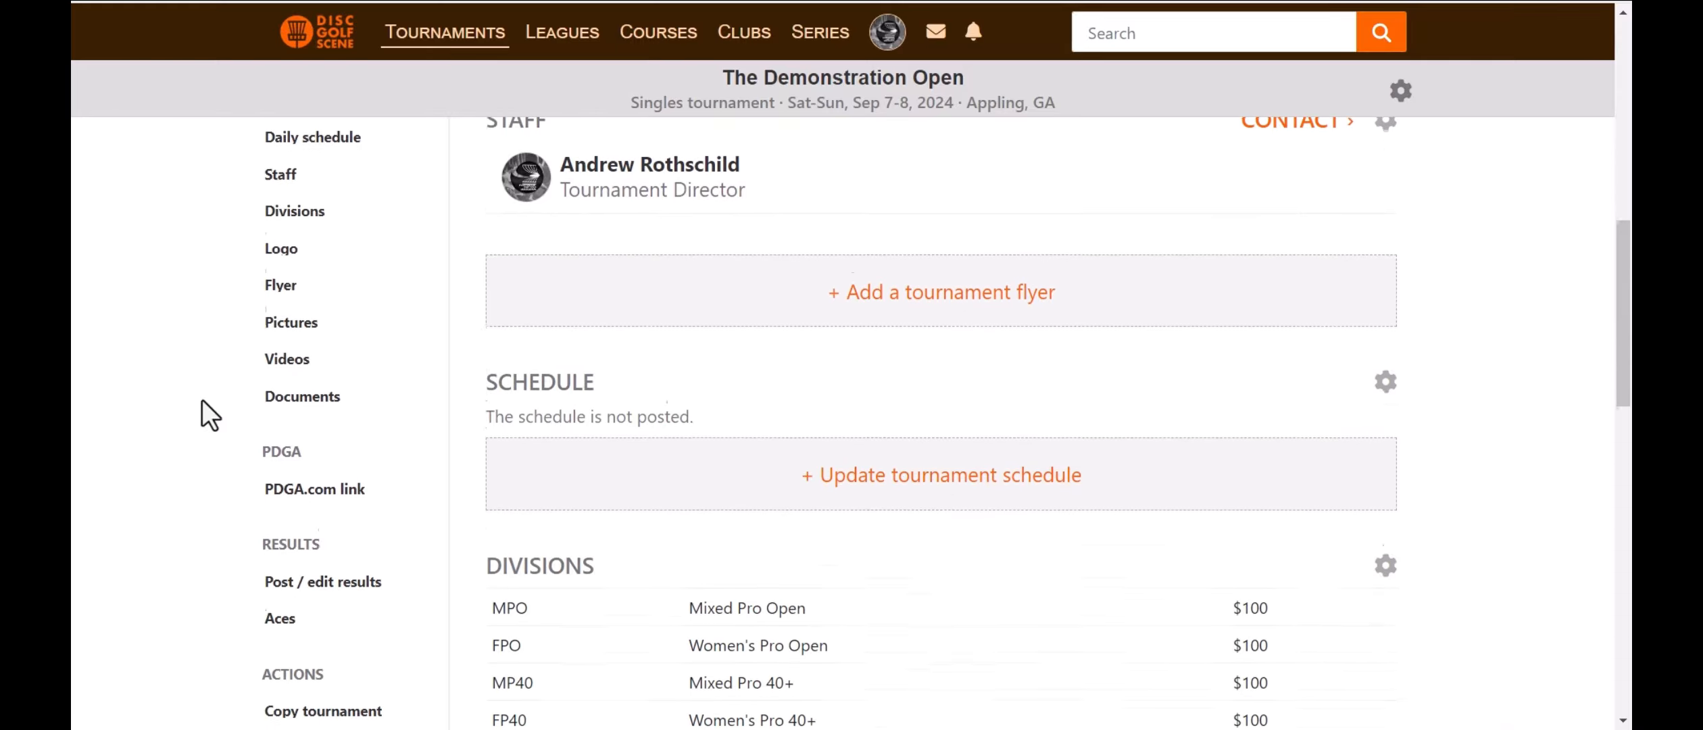
scroll(202, 399, down, 5)
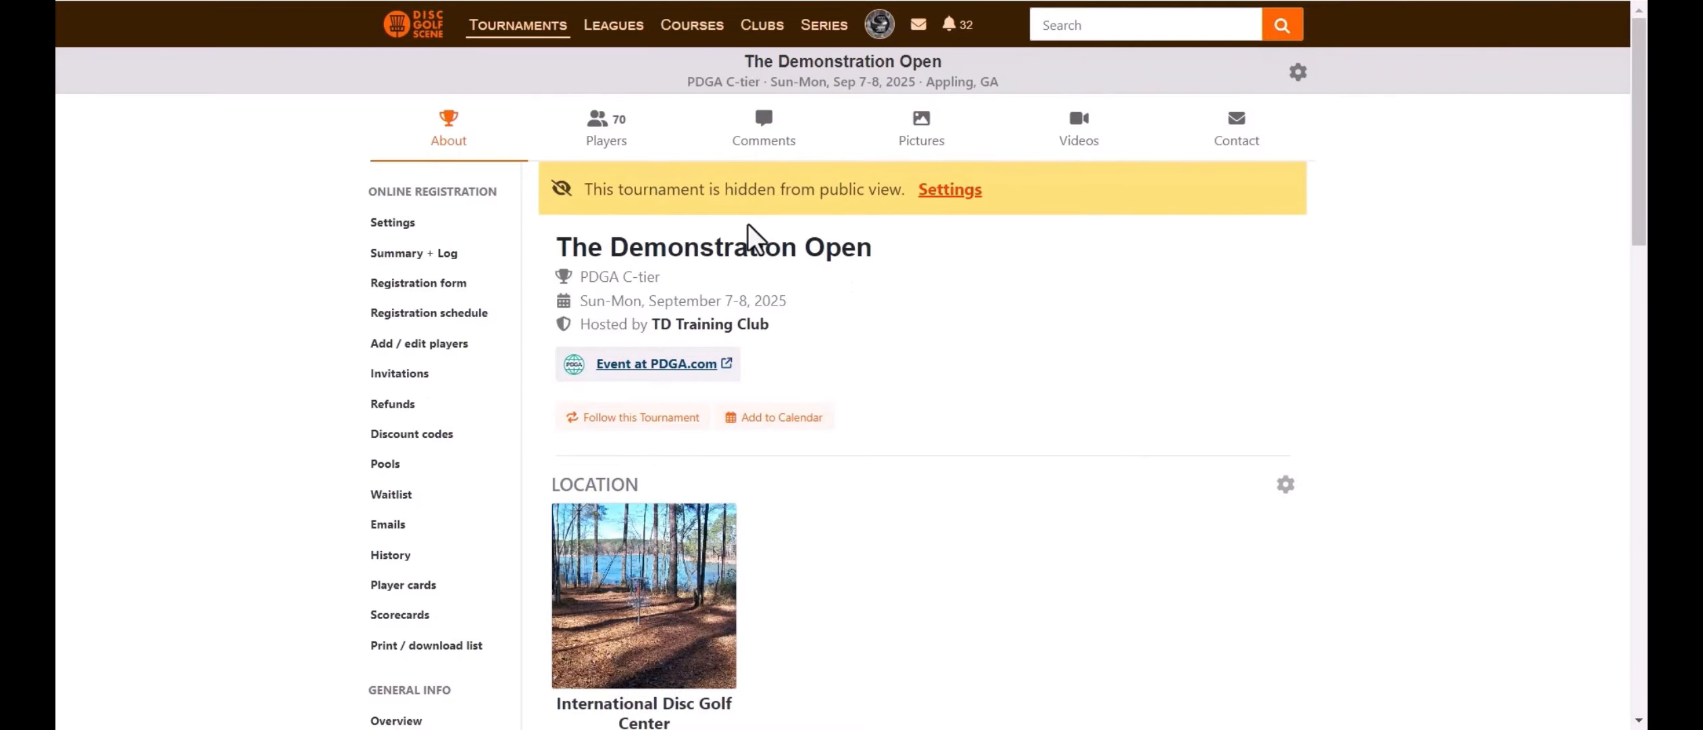
- Add a registration pool named "Pros + MA1" with a cap of 72 players
click(397, 475)
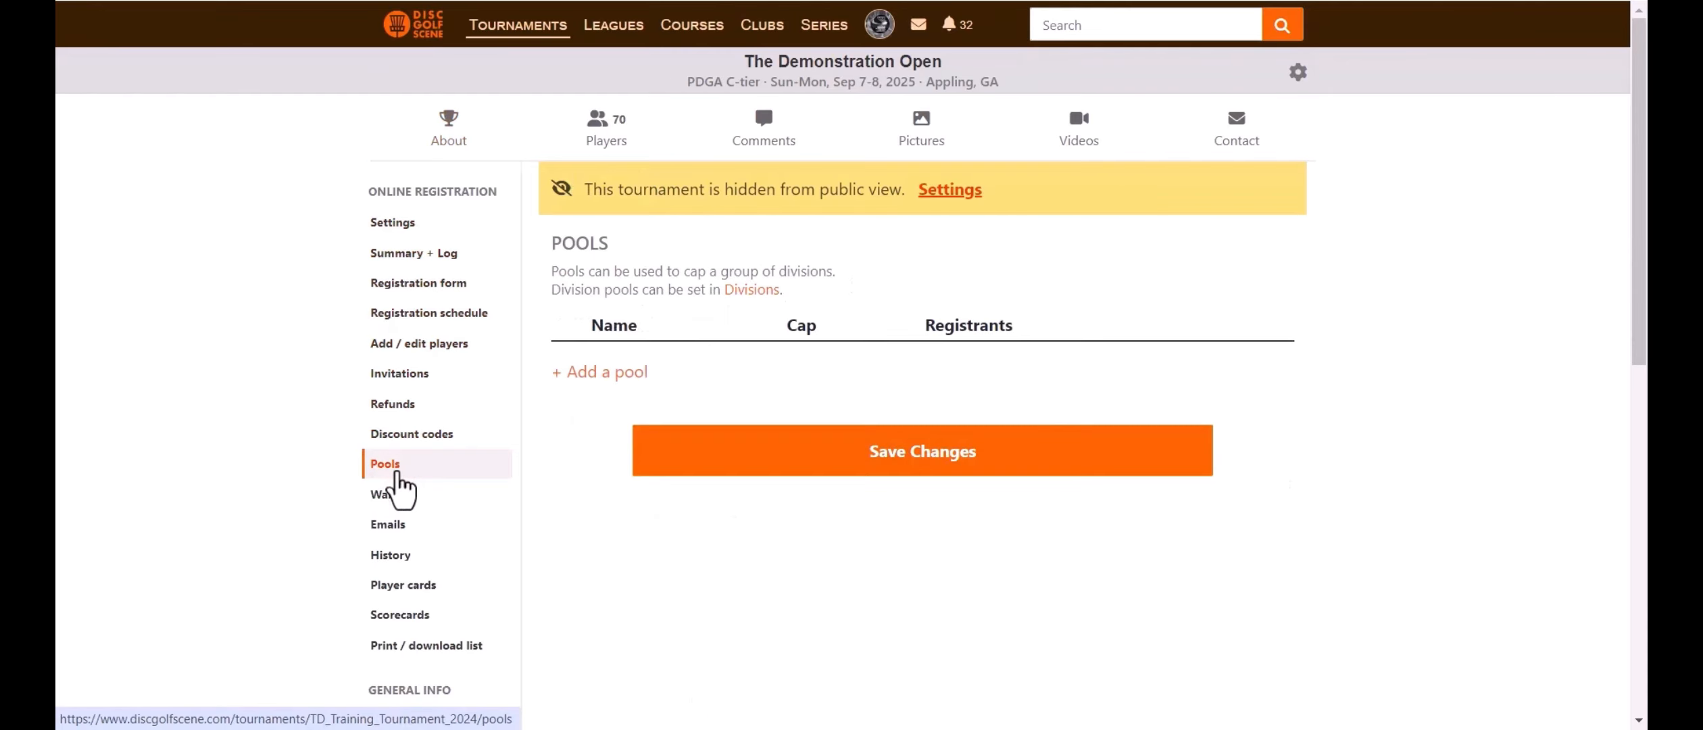
click(602, 373)
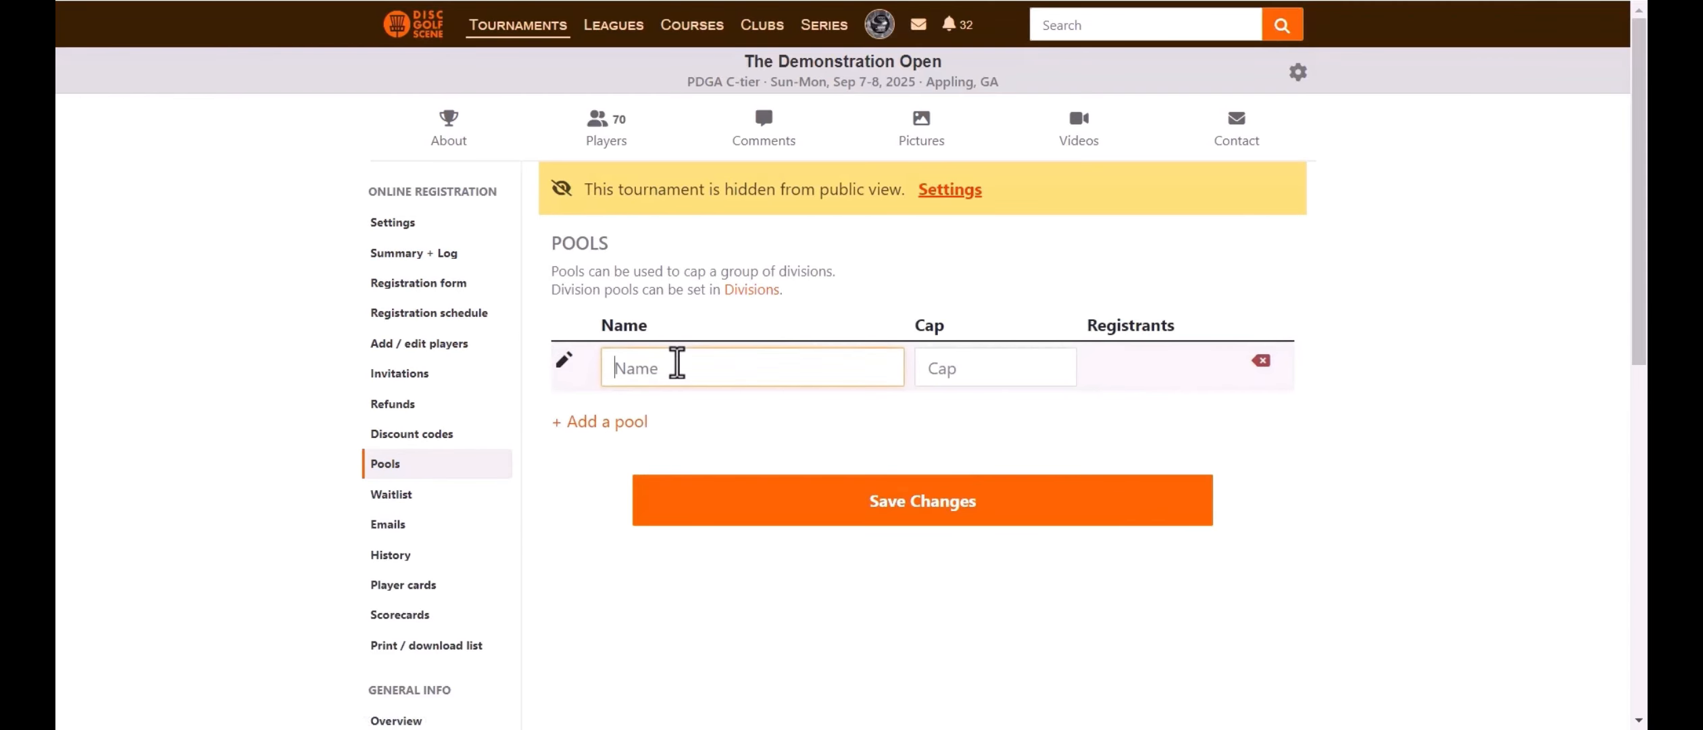
text(Pros + MA1)
key(Tab)
text(72)
- Add a second pool named "Amateurs" with a cap of 72 players and save the pools
click(622, 426)
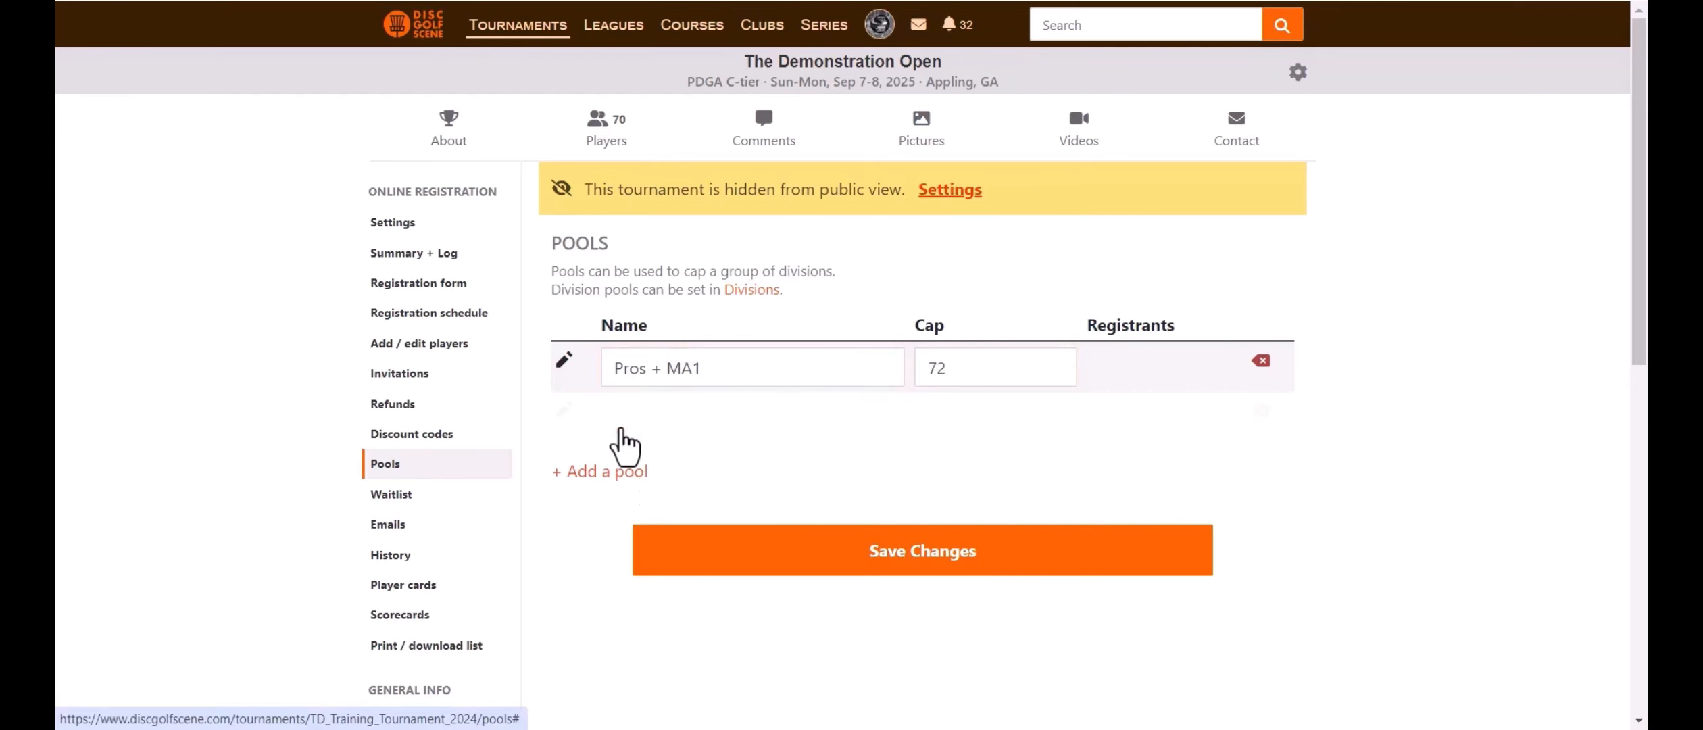
click(652, 419)
text(Amateurs)
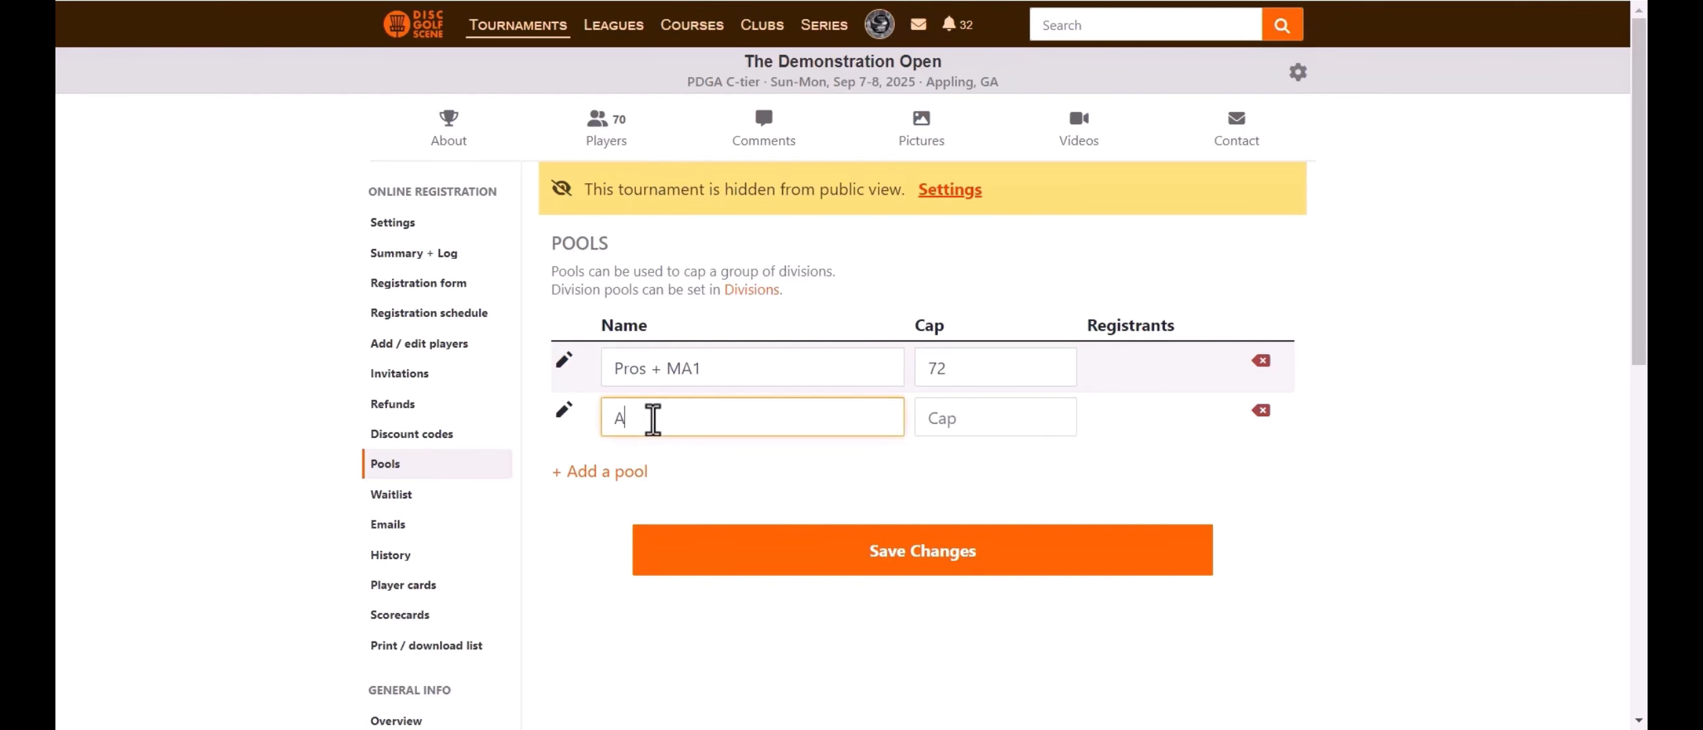
key(Tab)
text(72)
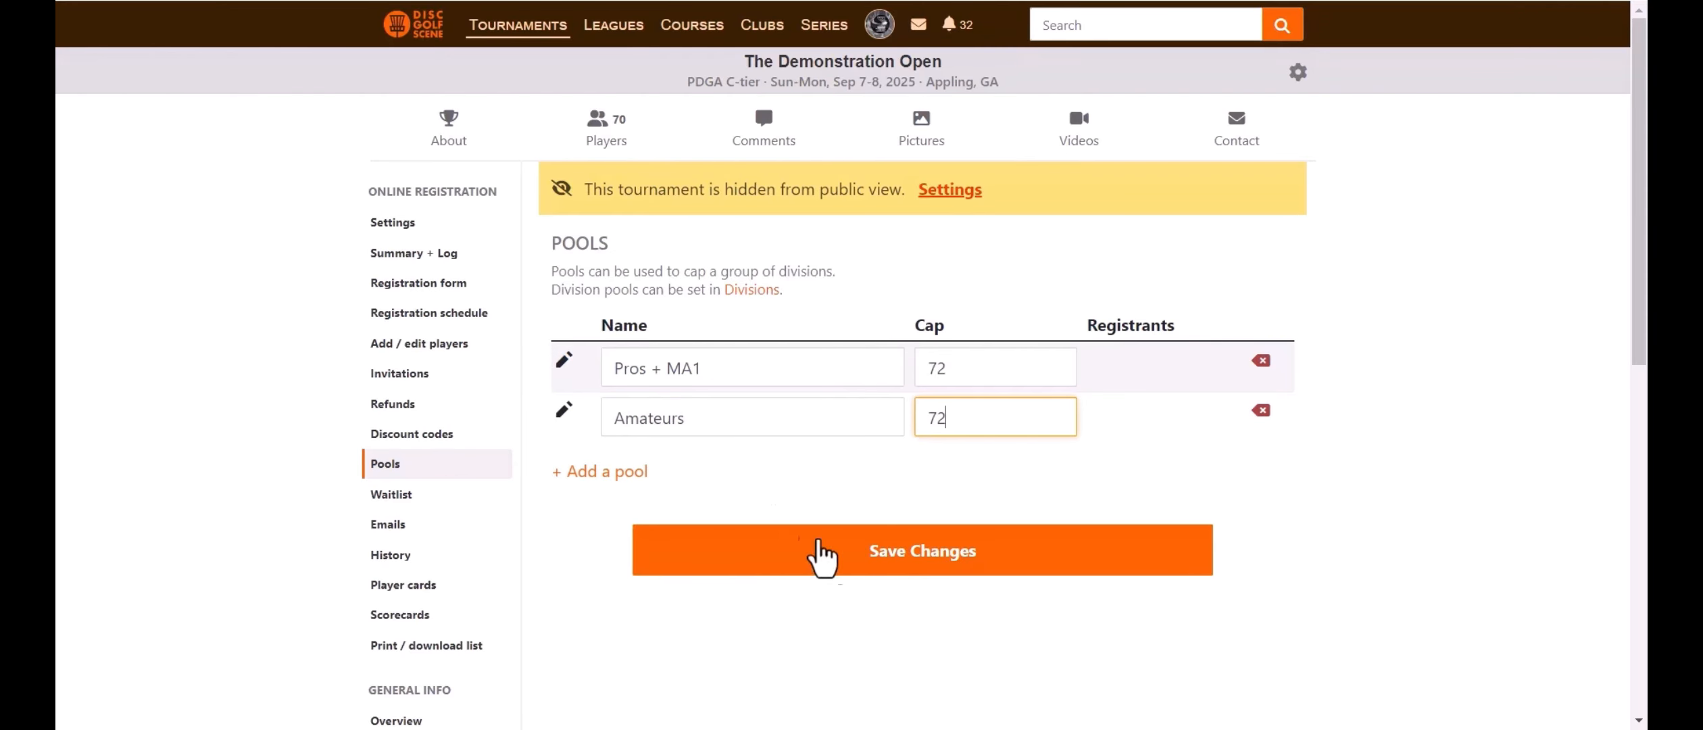
click(837, 549)
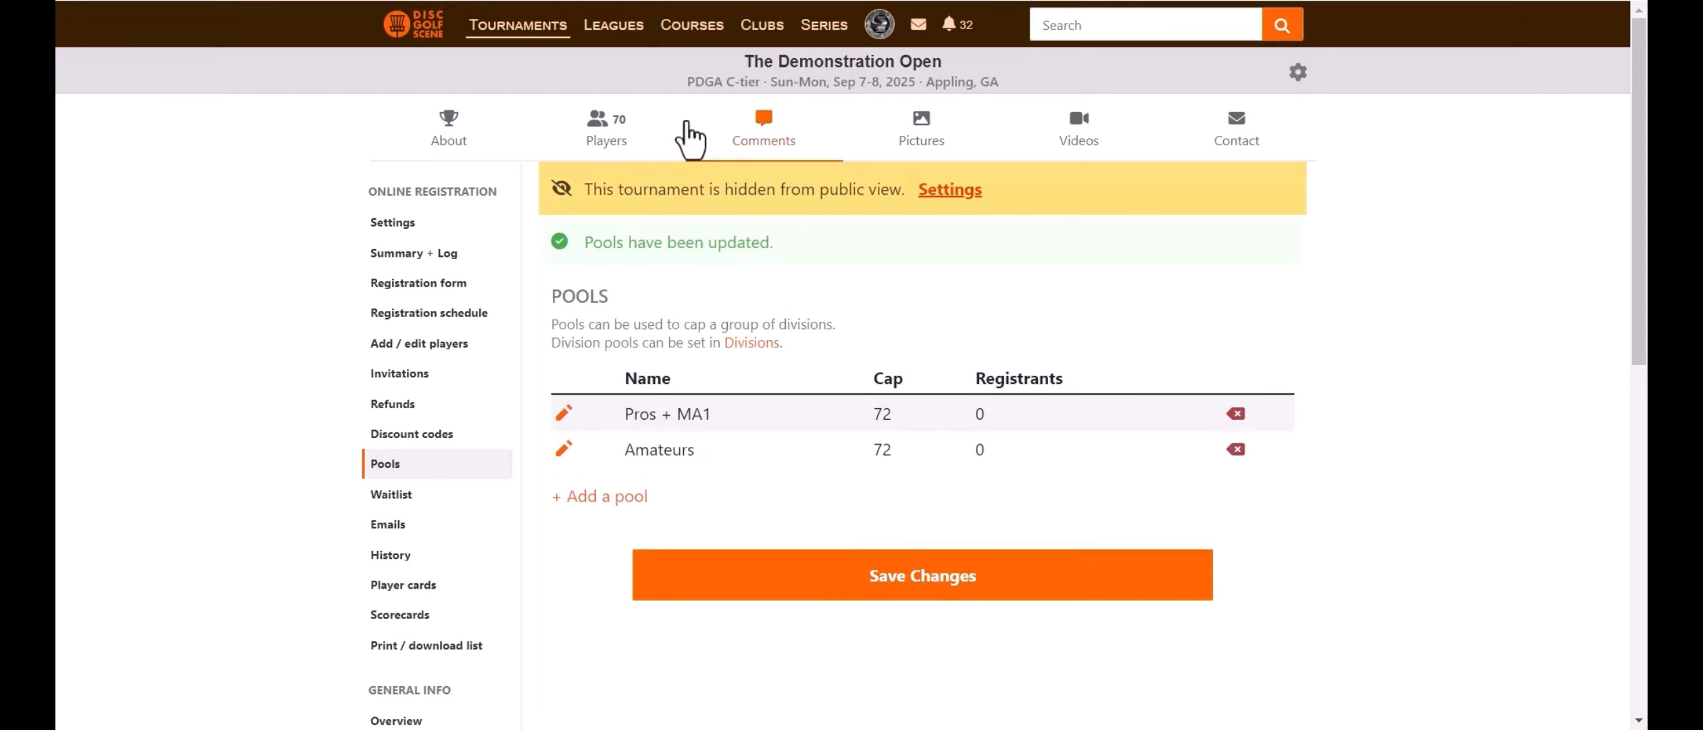
- In the tournament's division settings, set the entry fees of the MPO and MP40 divisions to $50
click(788, 138)
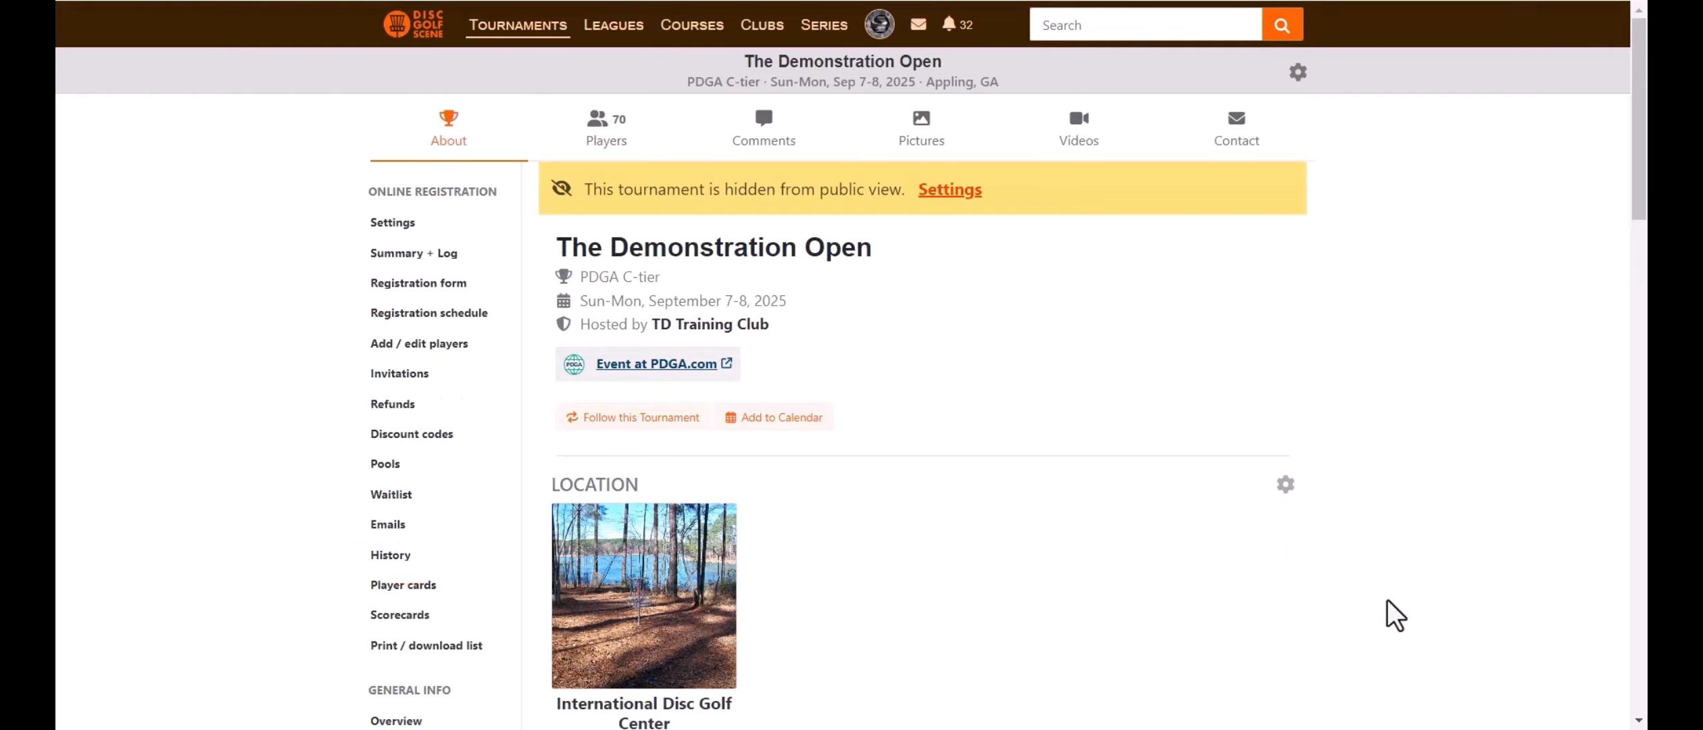
scroll(1387, 600, down, 3)
scroll(1387, 600, down, 2)
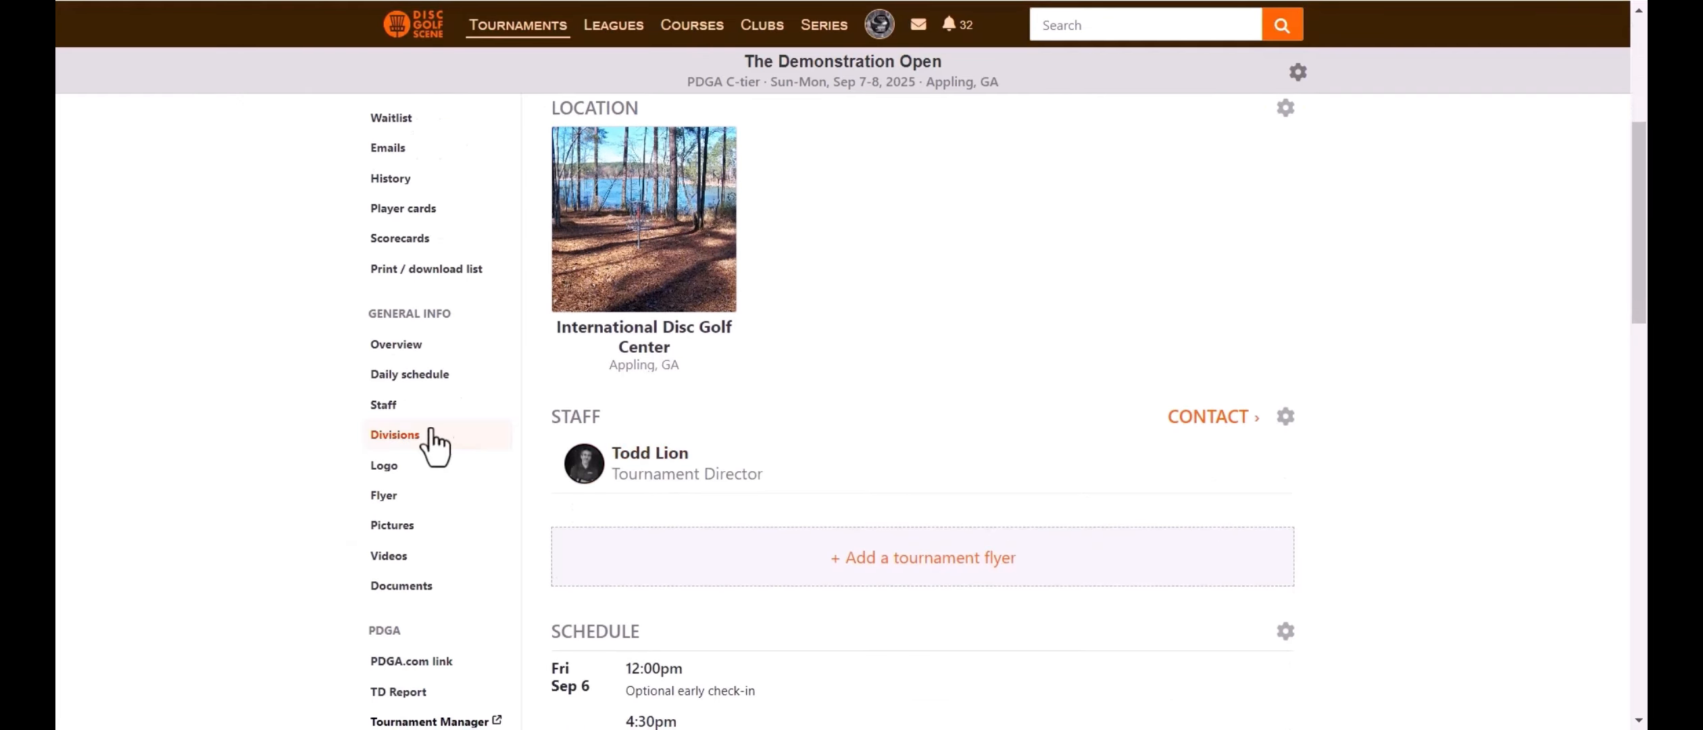
click(387, 443)
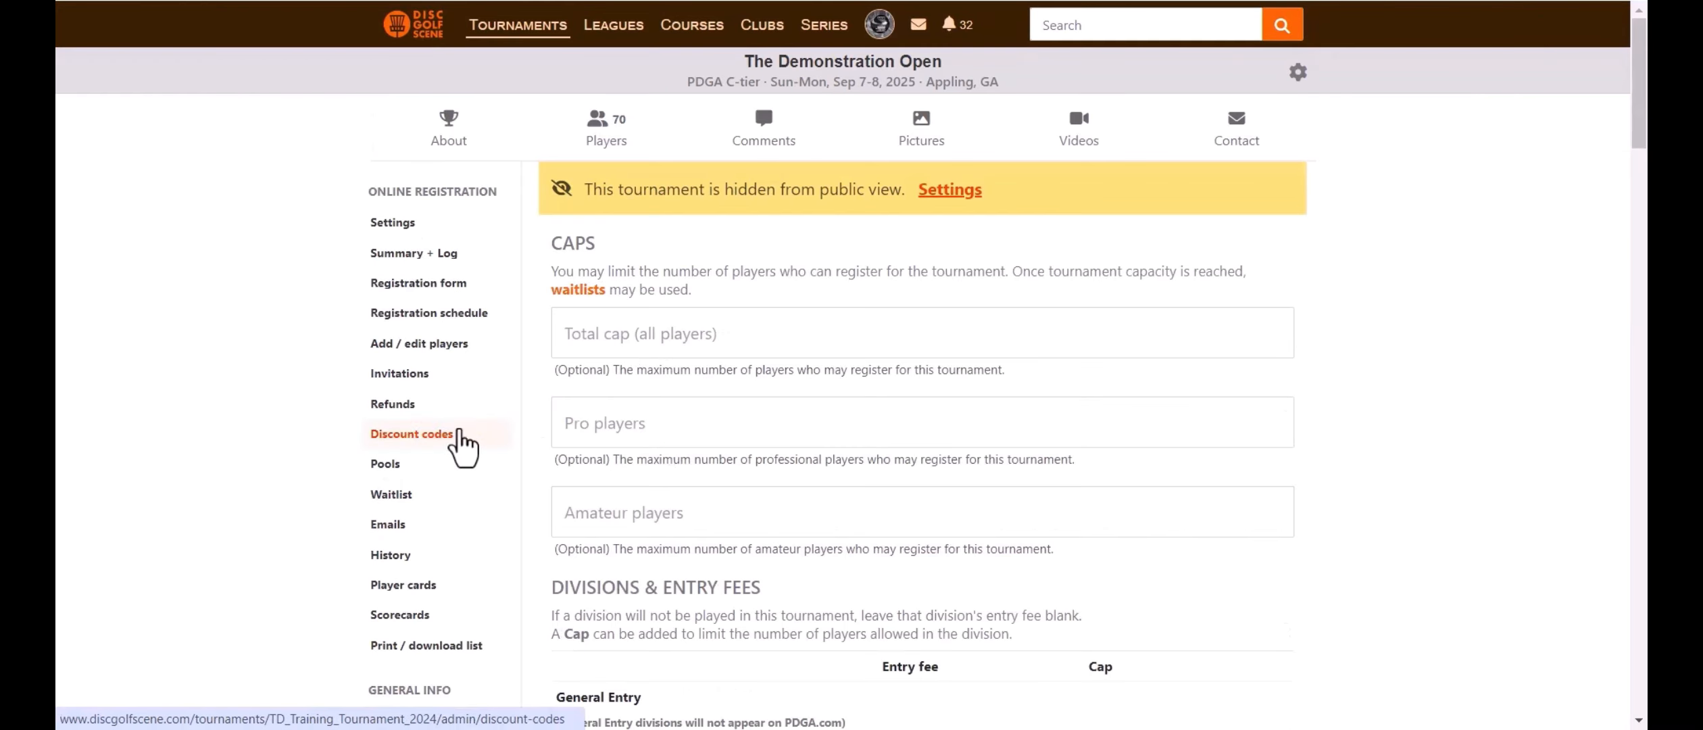
scroll(1126, 497, down, 5)
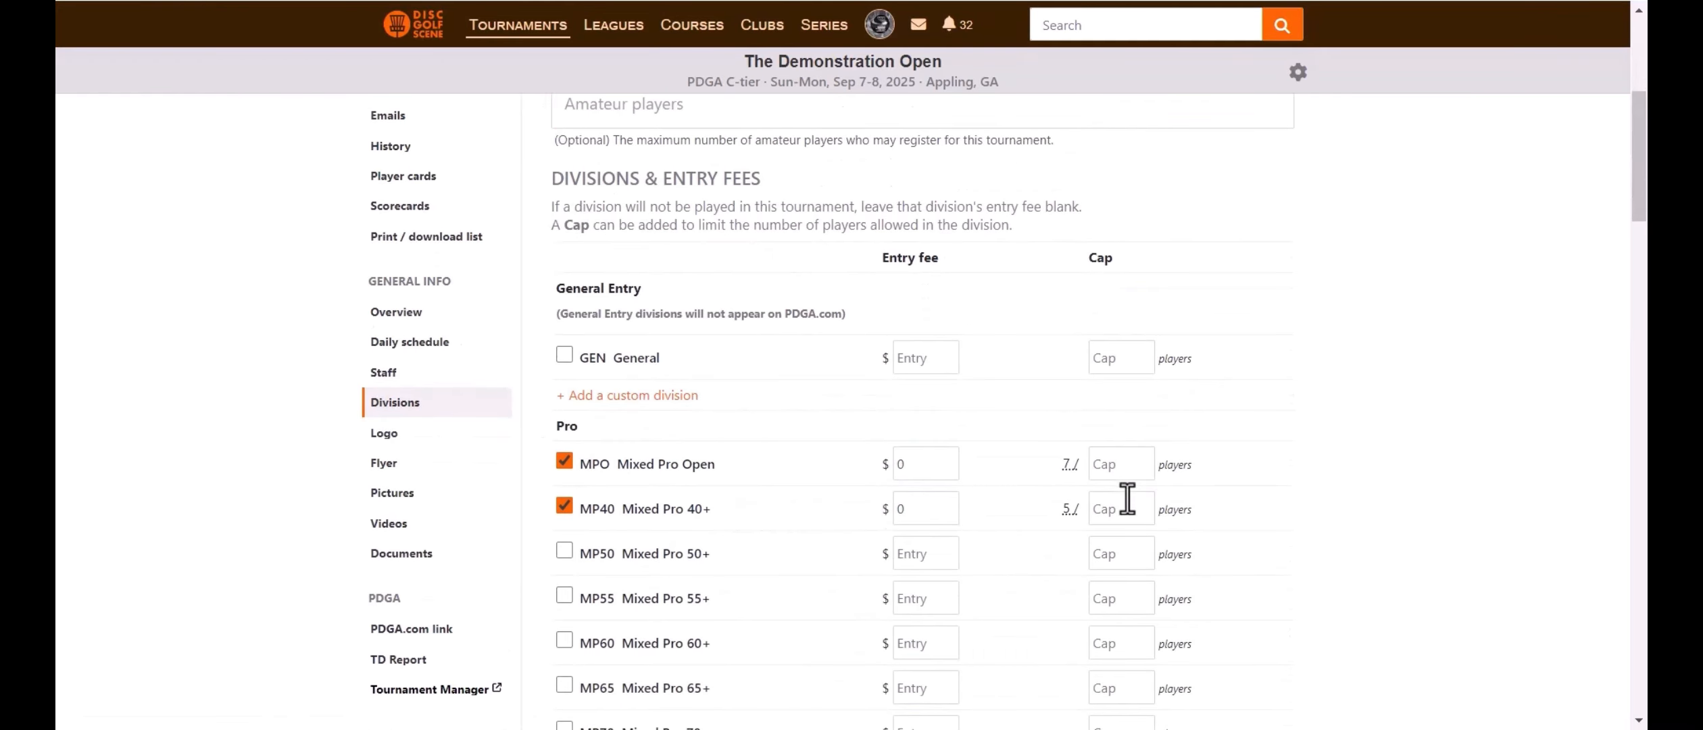
double_click(944, 470)
text(50)
double_click(913, 516)
text(50)
- Set the entry fees of the pro women's divisions FPO and FP40 to $50
scroll(912, 513, down, 5)
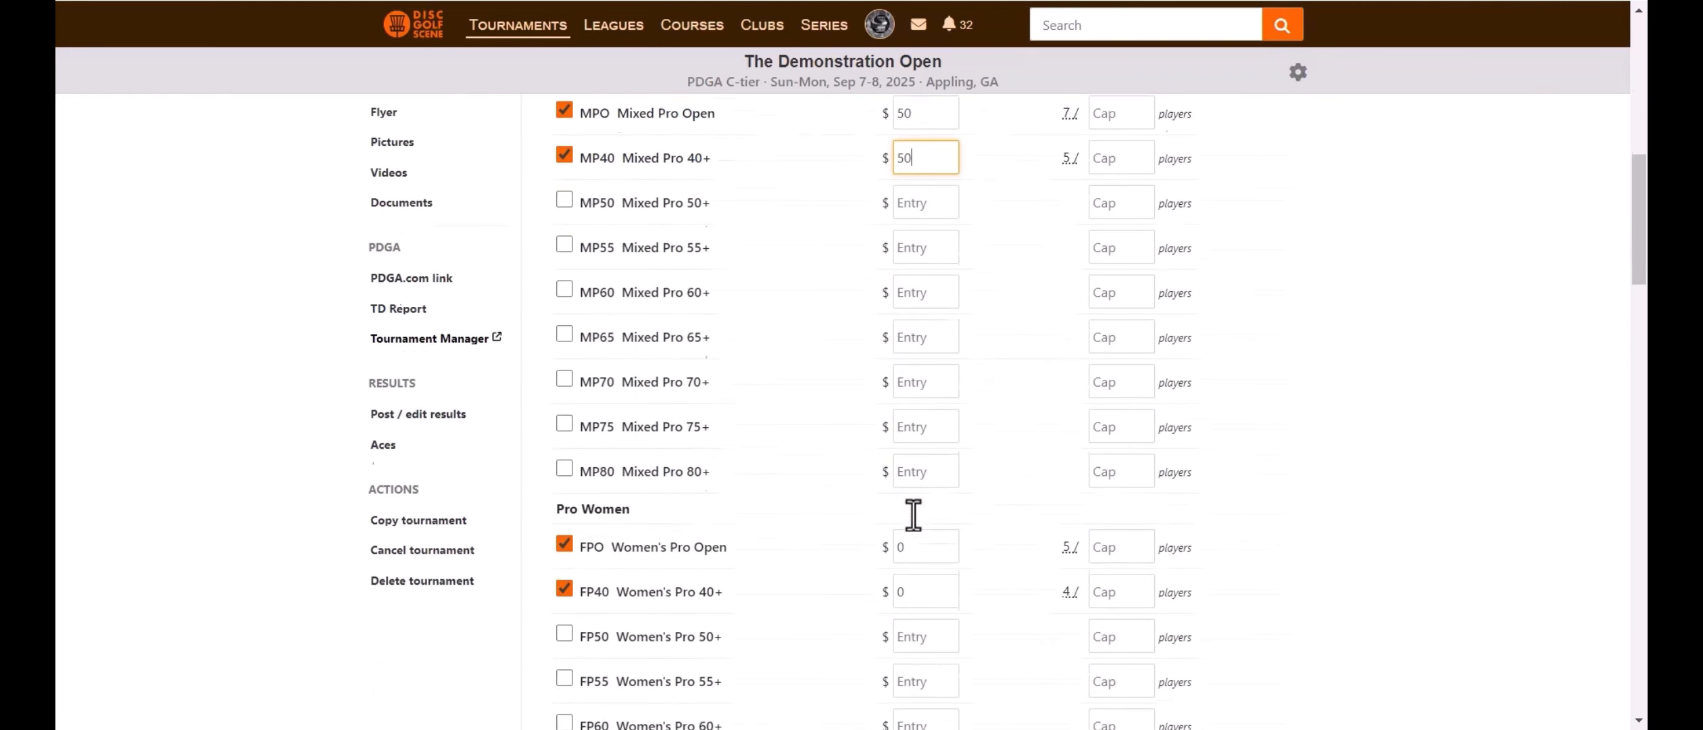
double_click(922, 504)
text(50)
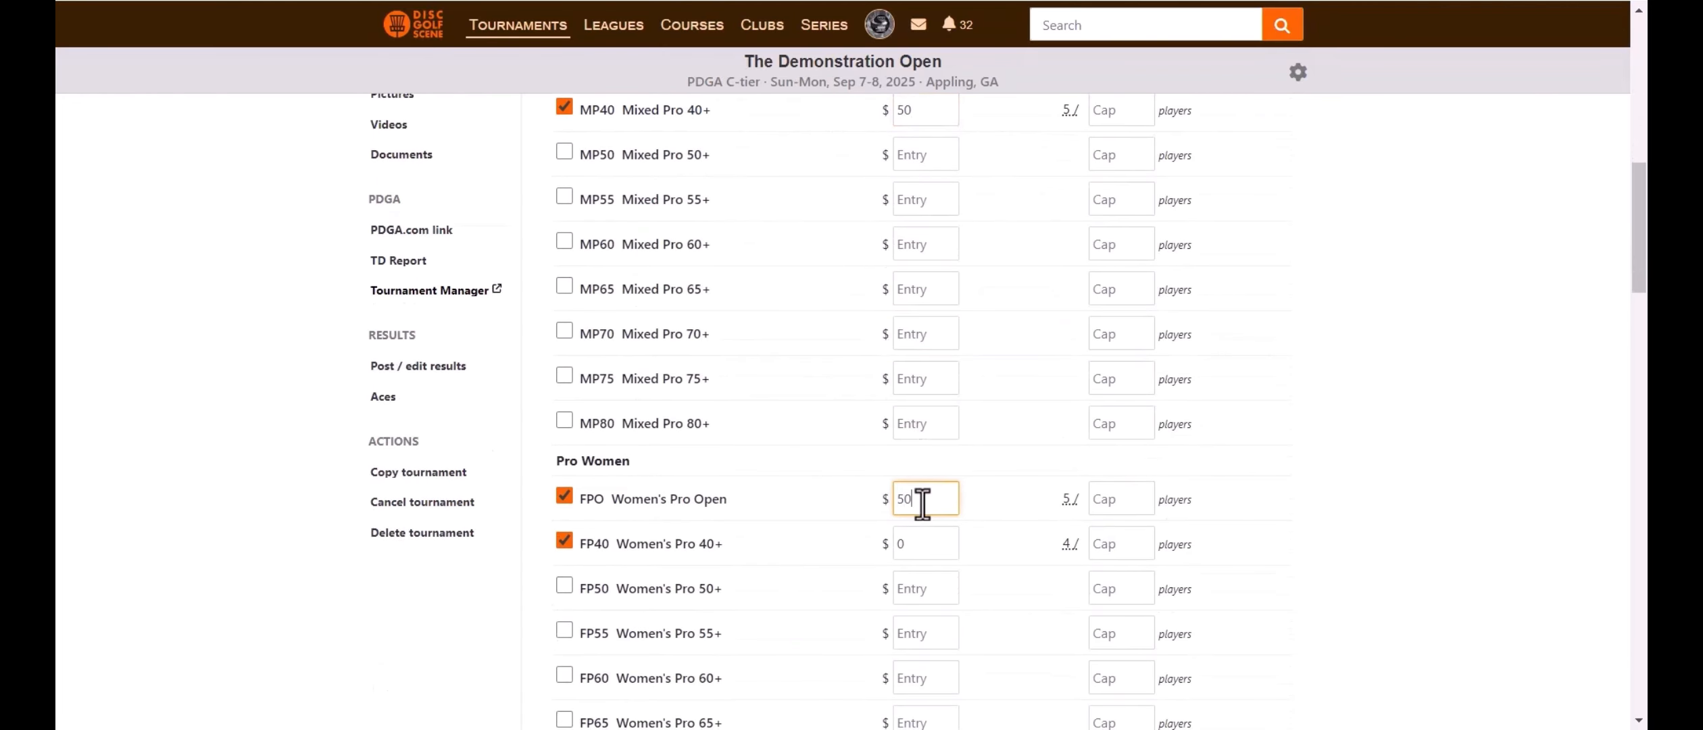
double_click(912, 543)
text(50)
- Set the entry fees of the mixed amateur divisions MA1, MA40, MA50 and MA2 to $40
scroll(913, 542, down, 5)
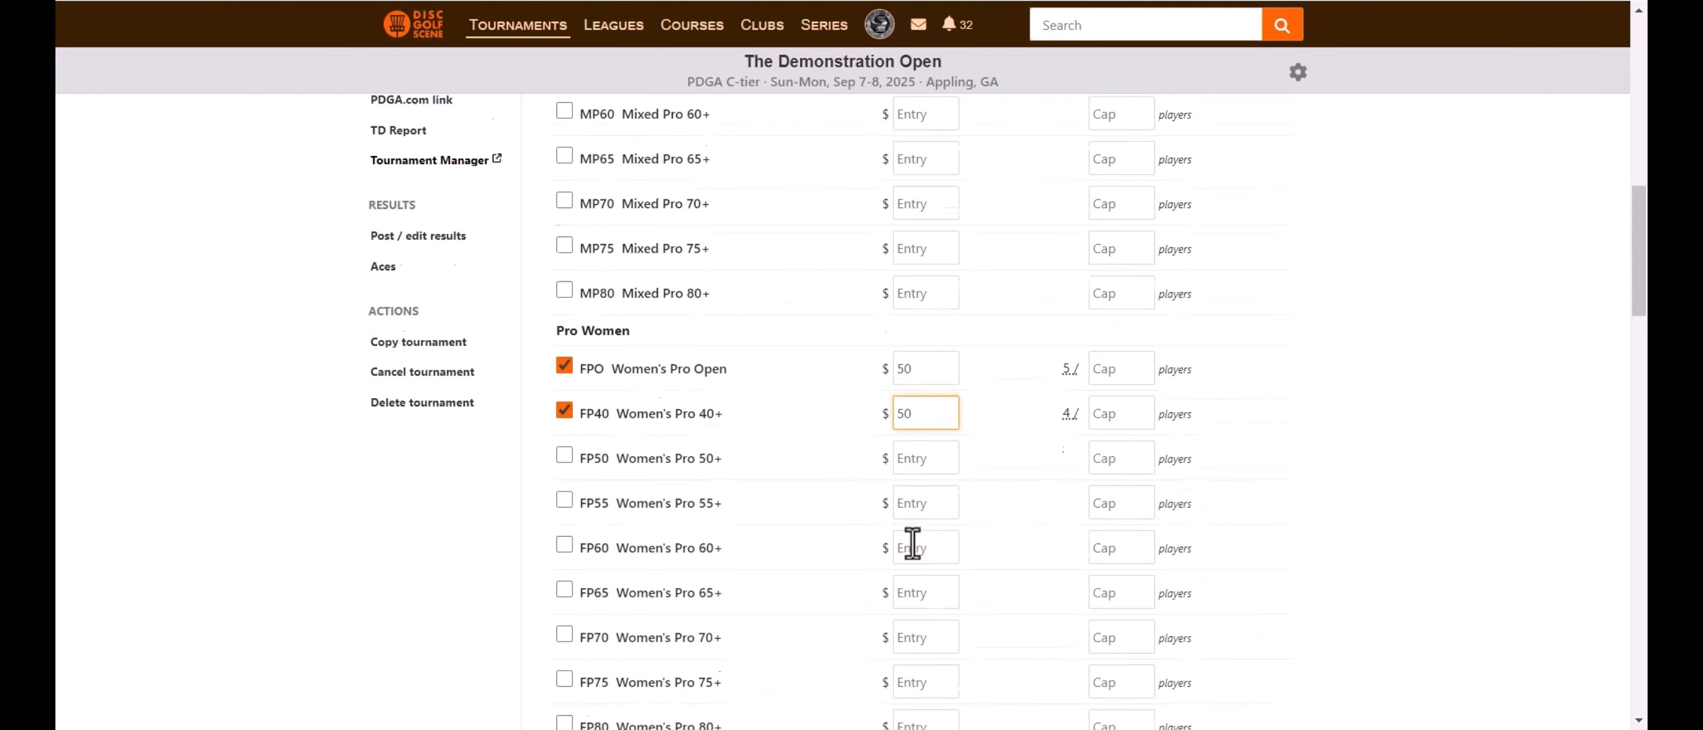
double_click(916, 501)
text(40)
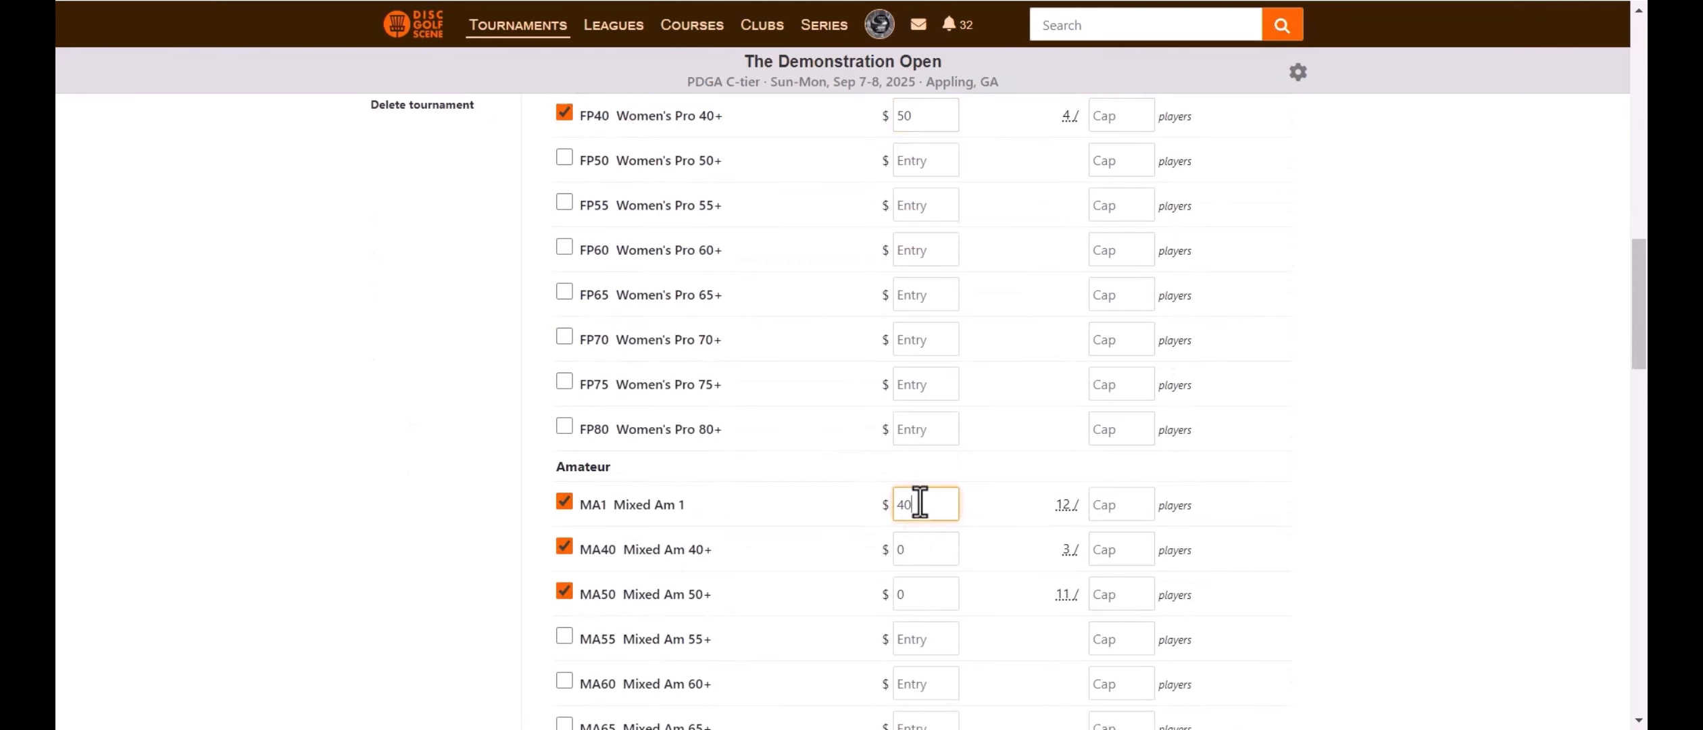
double_click(924, 547)
text(40)
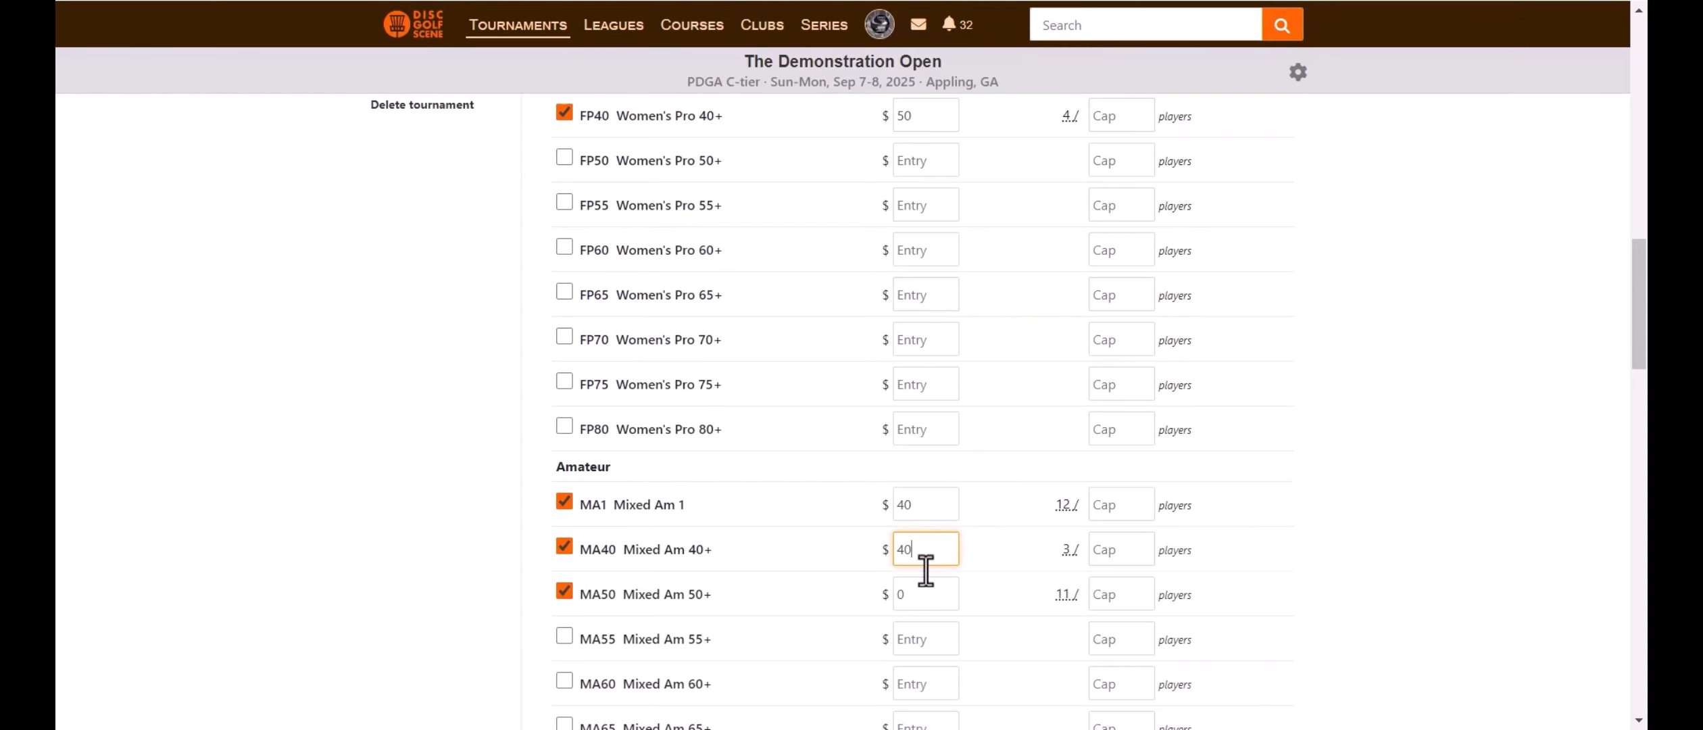
double_click(922, 595)
text(40)
scroll(920, 597, down, 5)
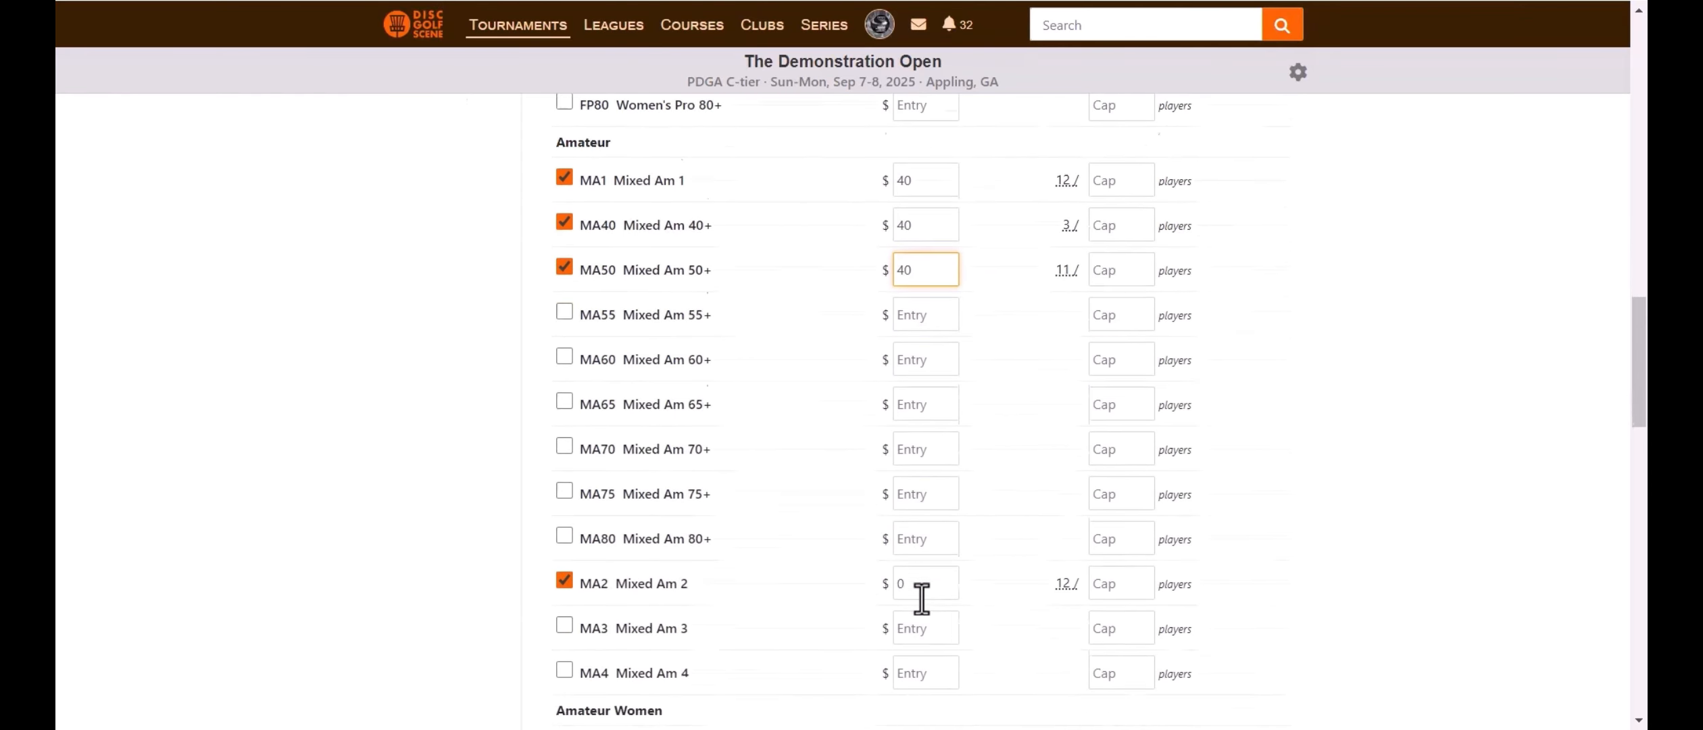
double_click(912, 508)
text(40)
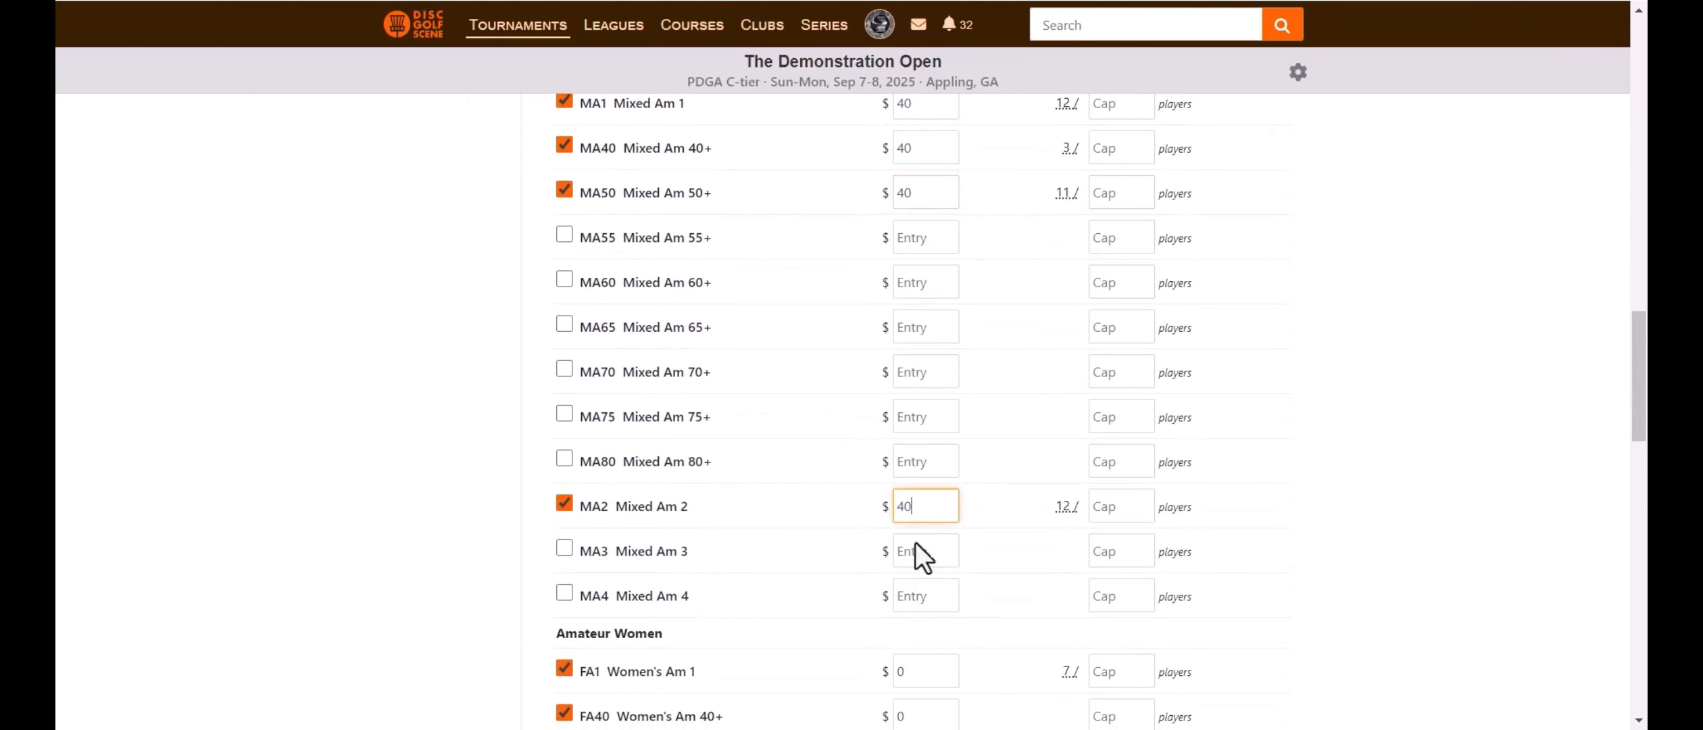
- Set the entry fees of the amateur women's divisions FA1, FA40, FA50 and FA2 to $40
double_click(927, 669)
text(40)
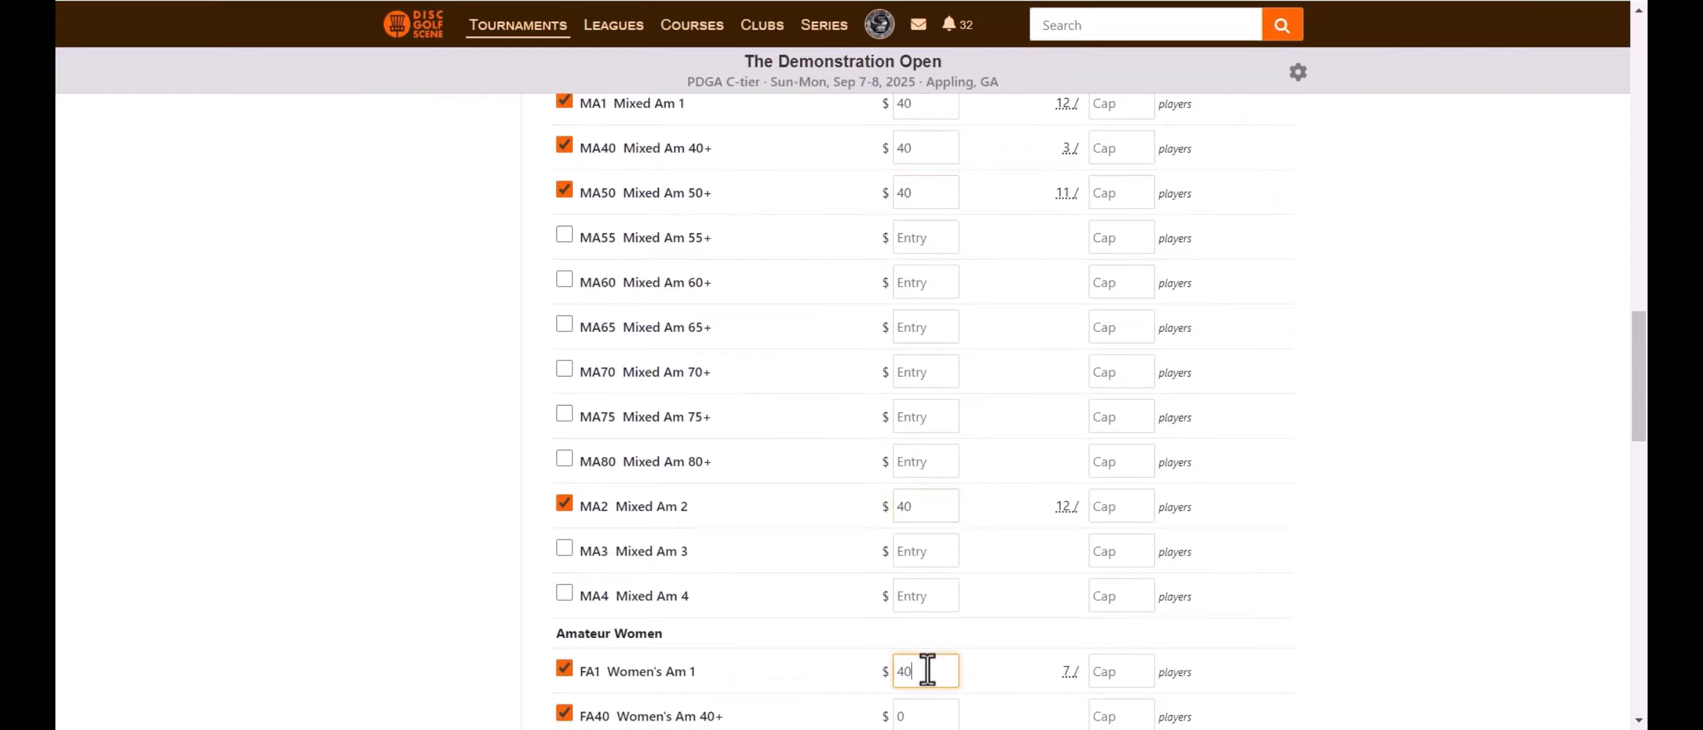
double_click(922, 714)
text(40)
scroll(923, 711, down, 5)
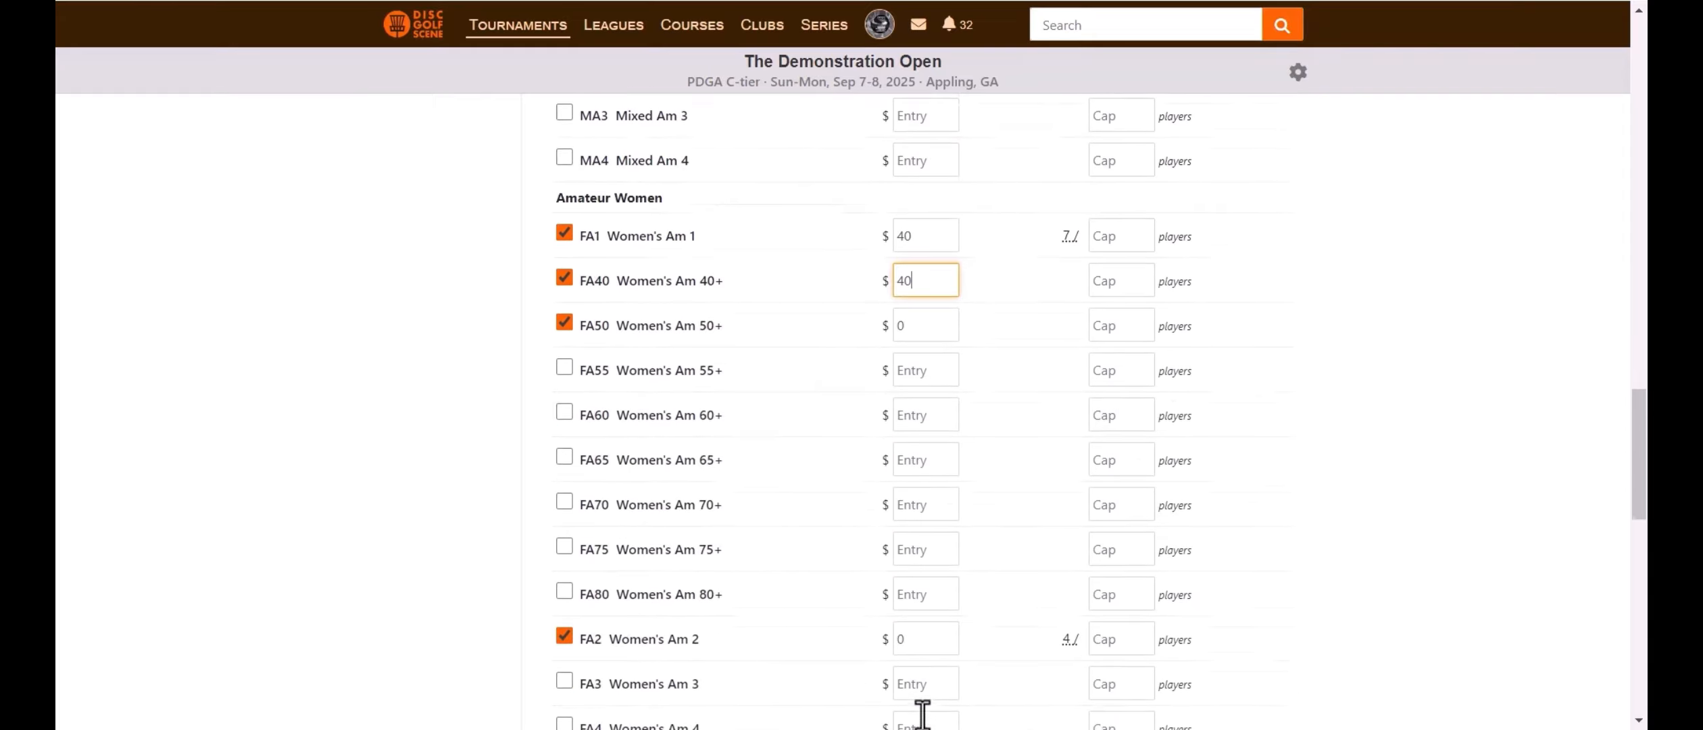
double_click(928, 317)
text(40)
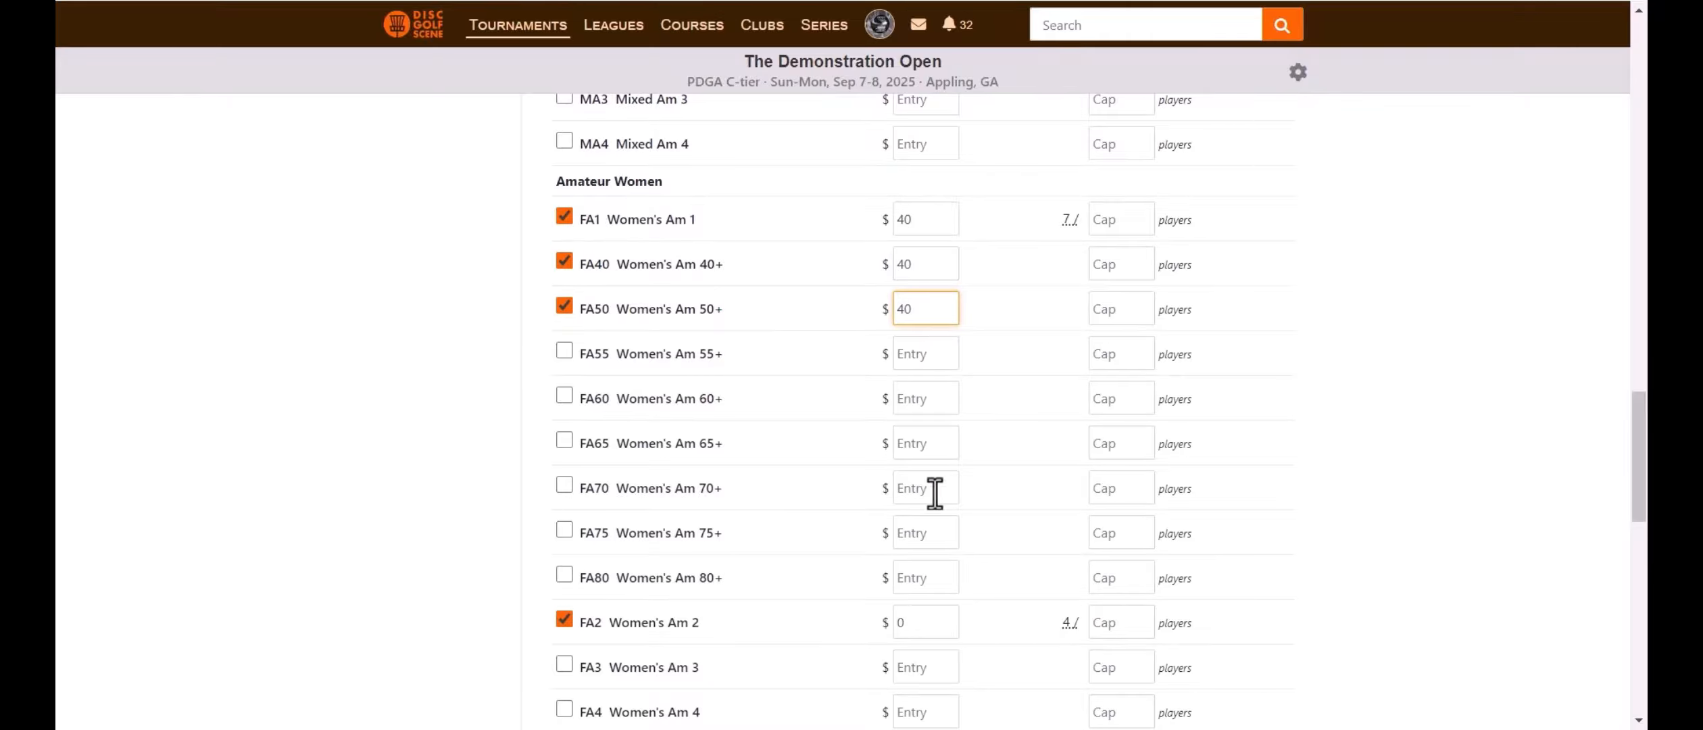
double_click(937, 631)
text(40)
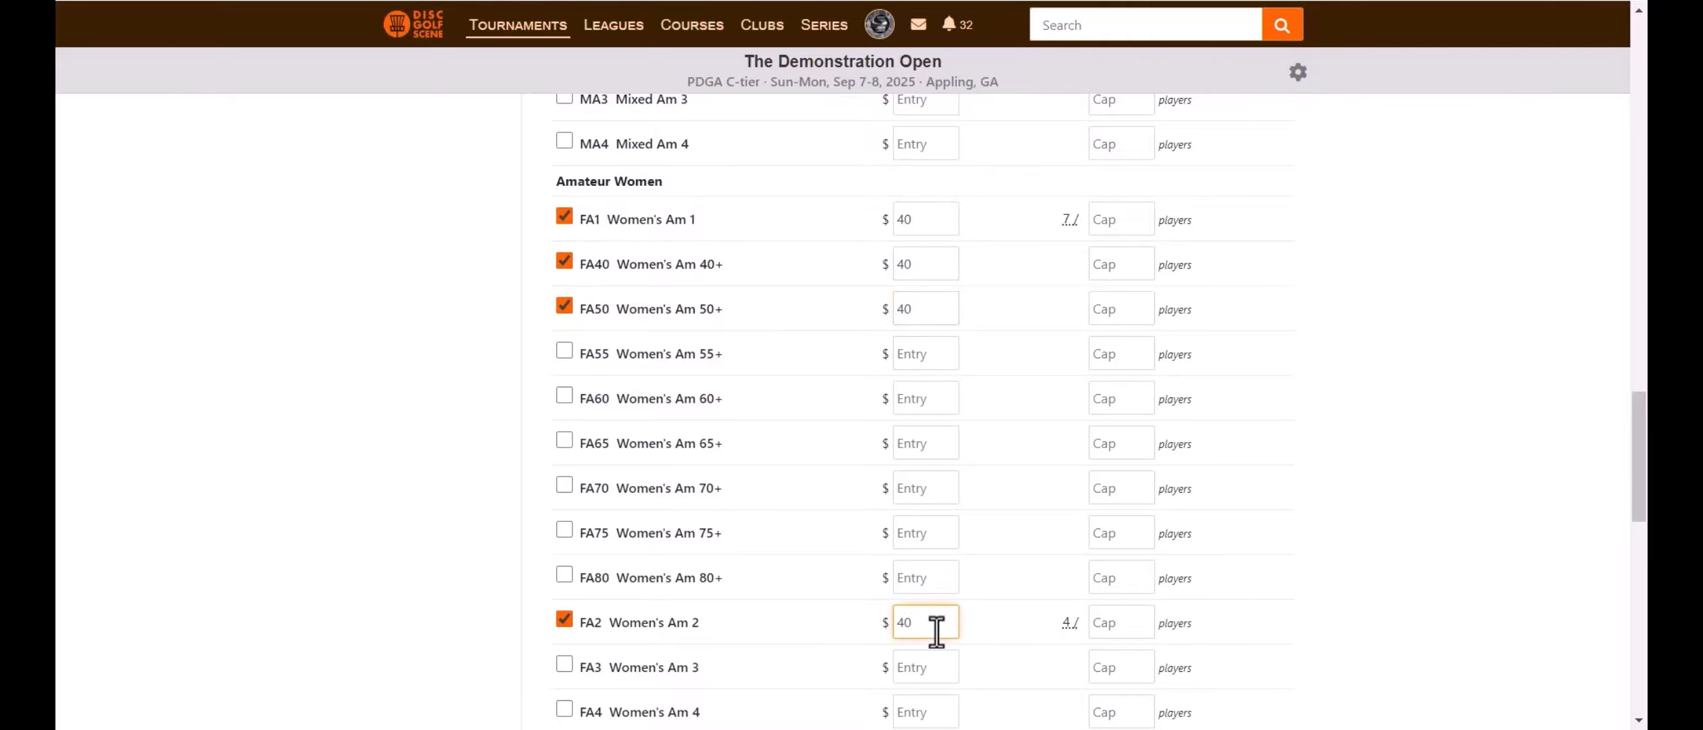
key(Return)
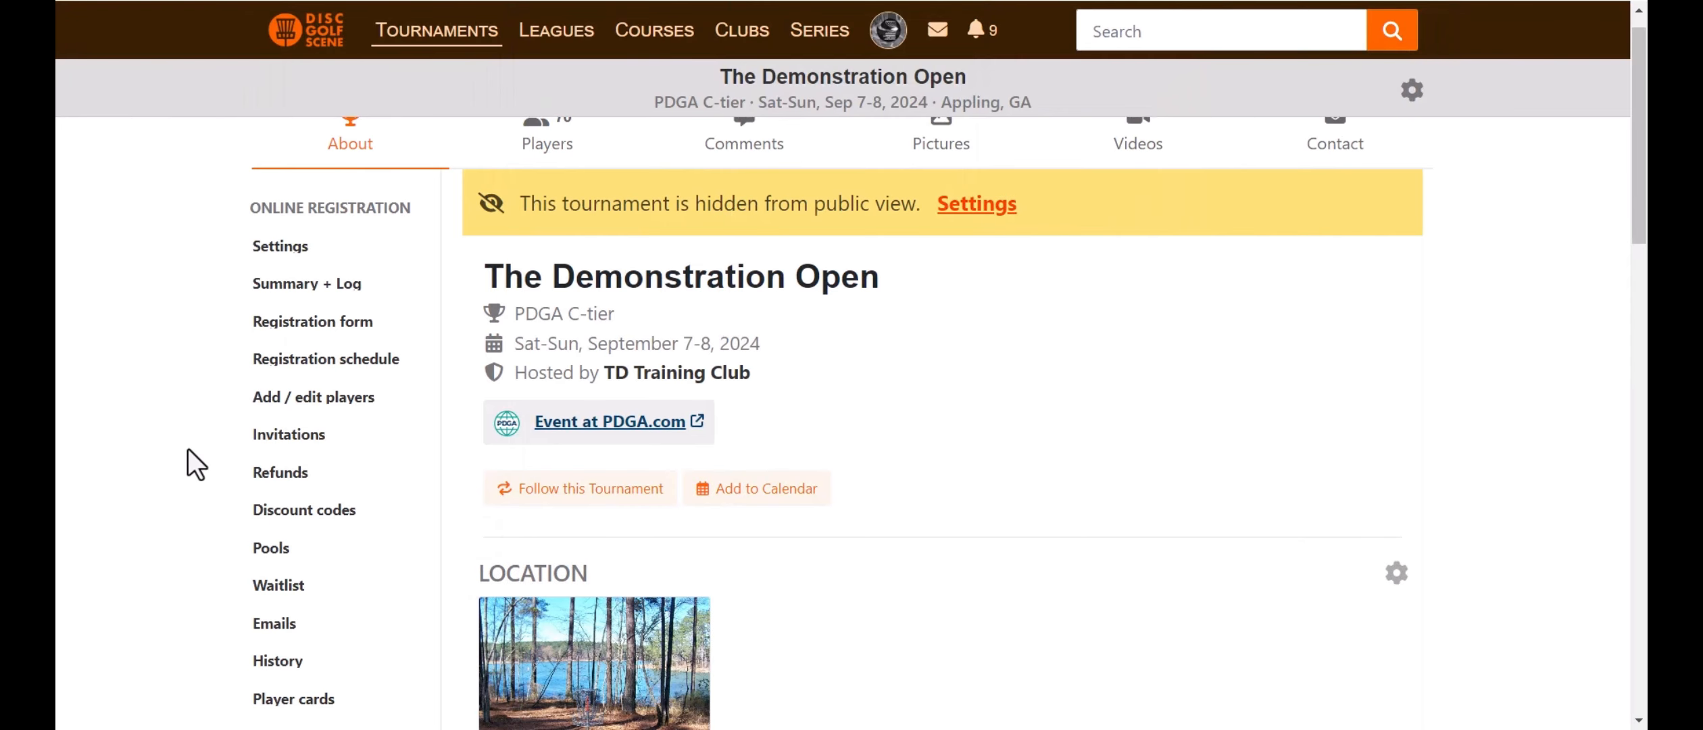
scroll(192, 465, down, 3)
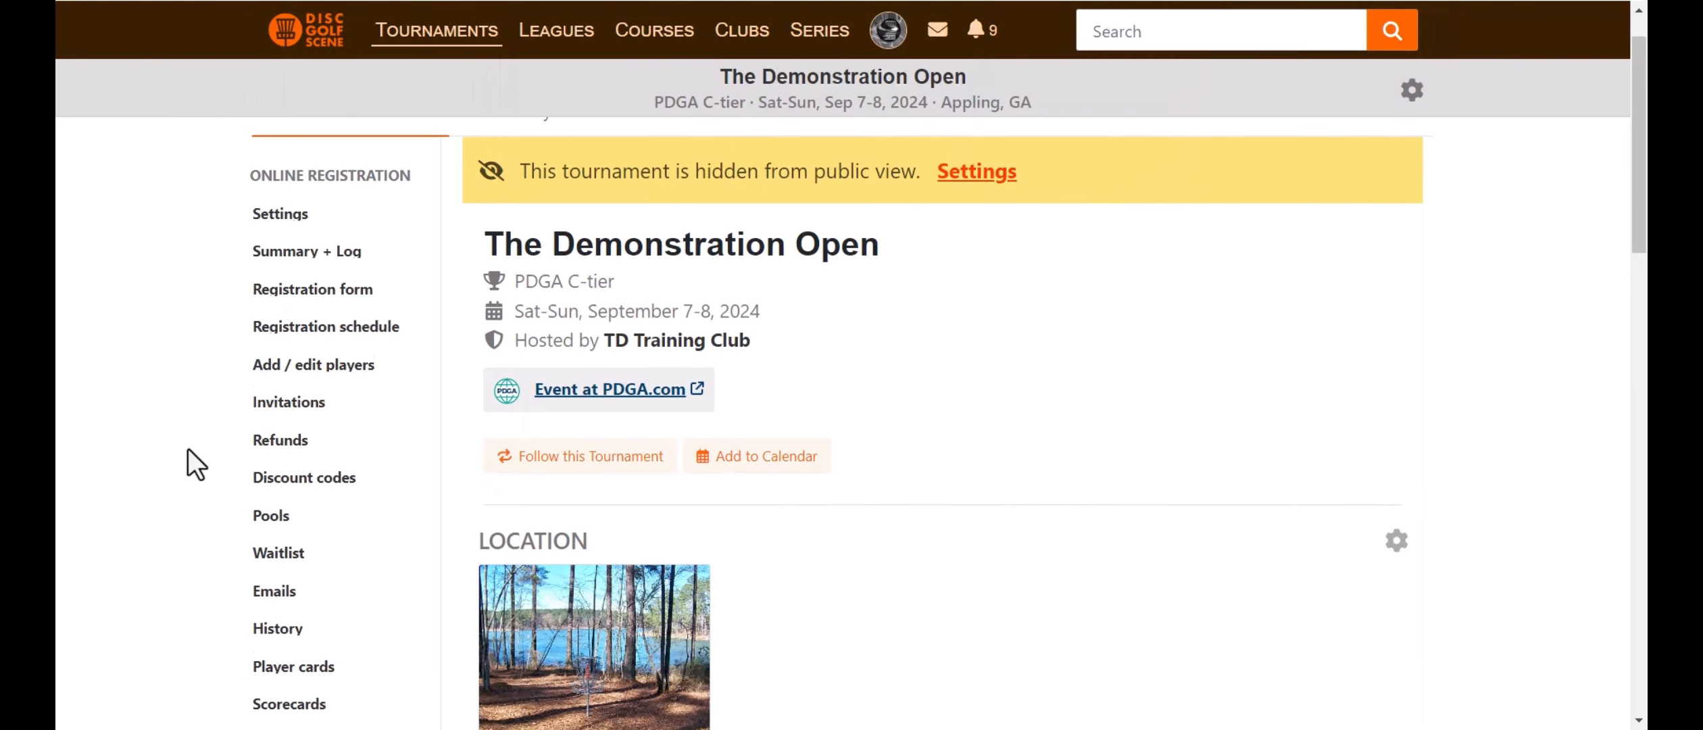
- Open the tournament's overview settings and review the PDGA sanctioning options and the About the tournament description
scroll(188, 448, down, 3)
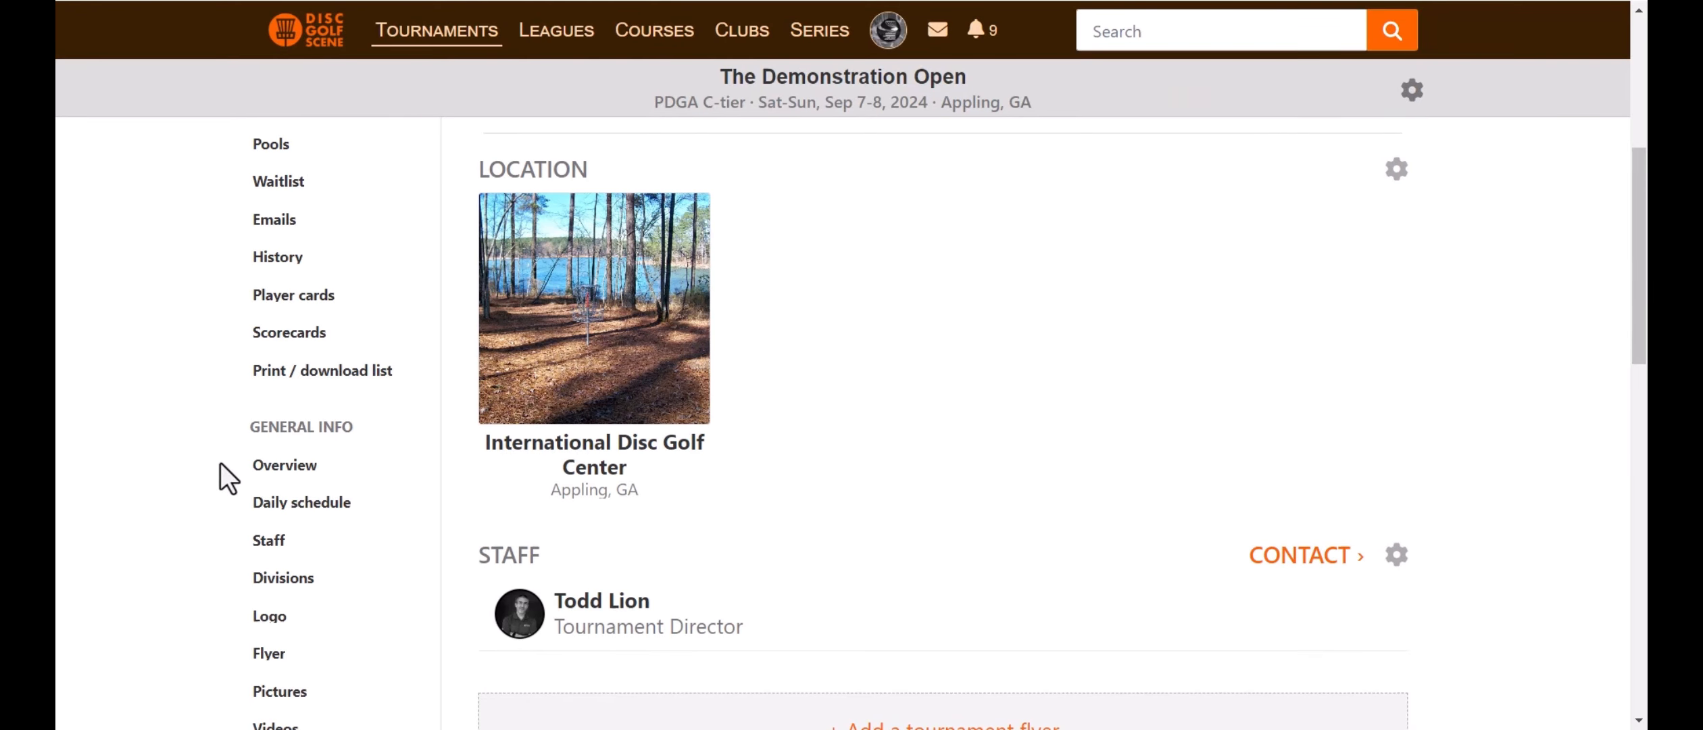
click(284, 473)
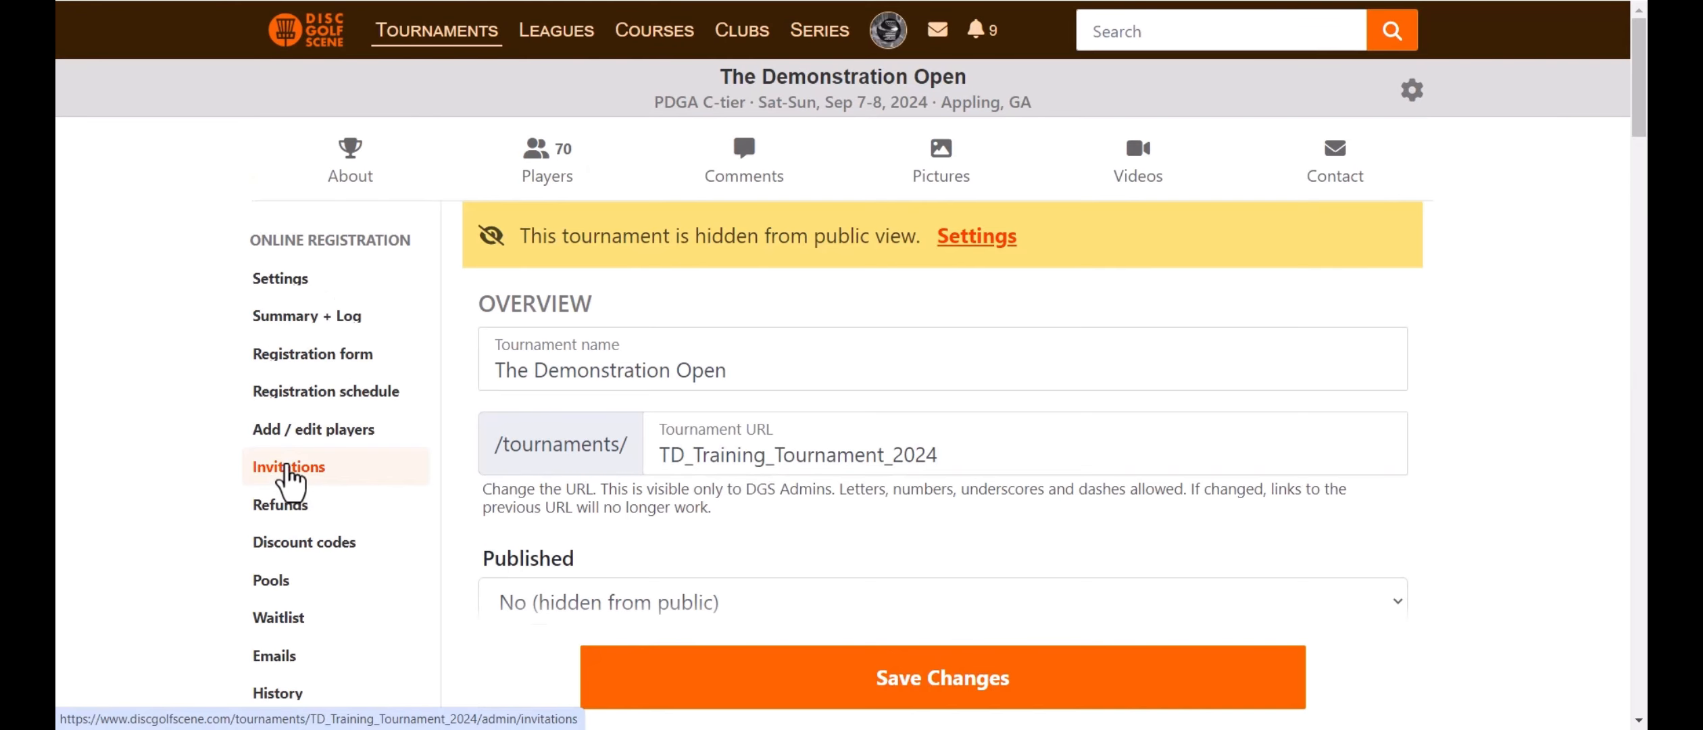
scroll(412, 474, down, 20)
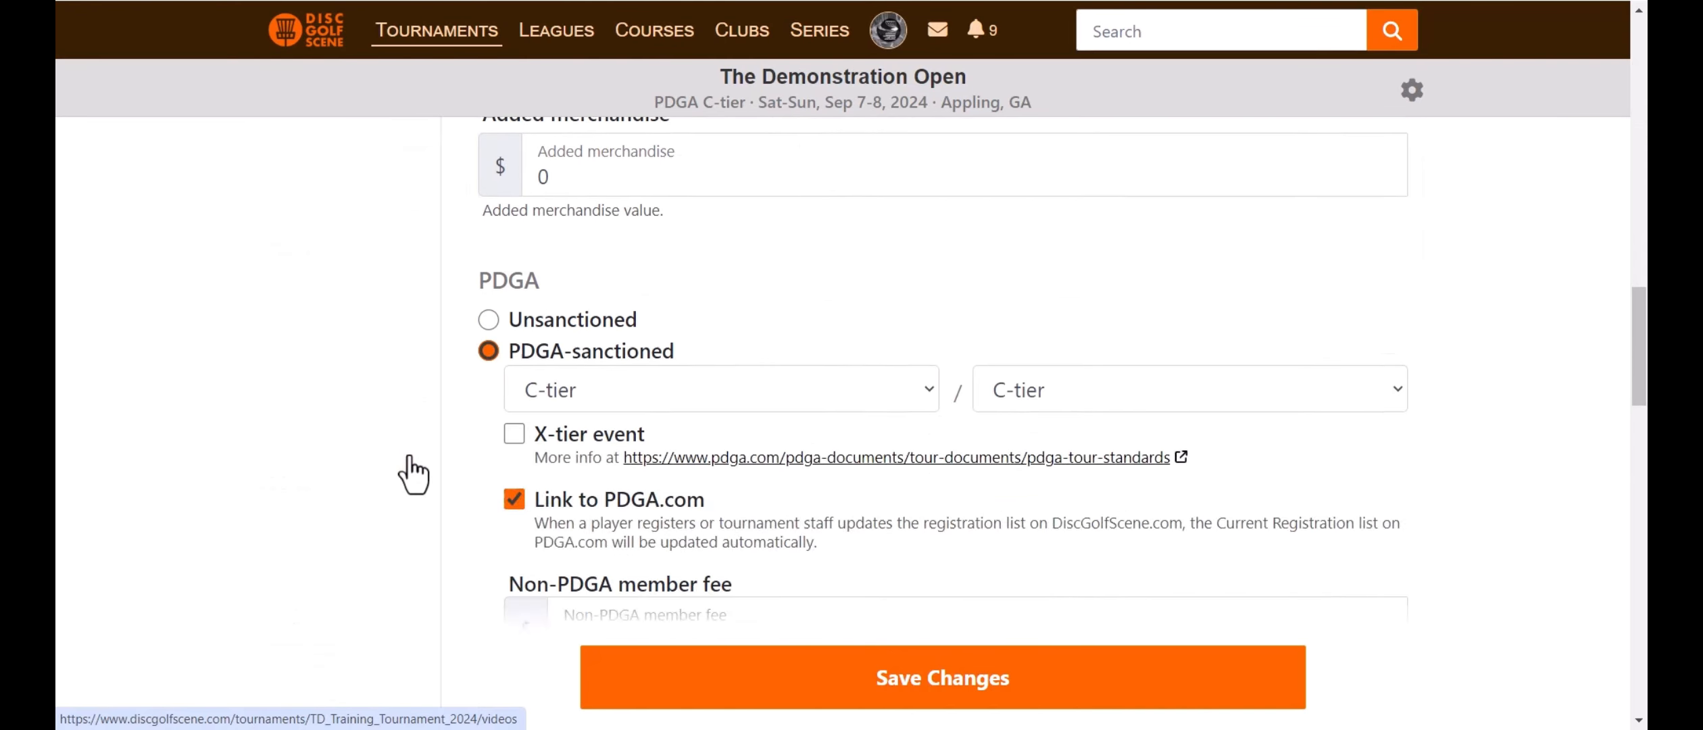
scroll(412, 474, down, 8)
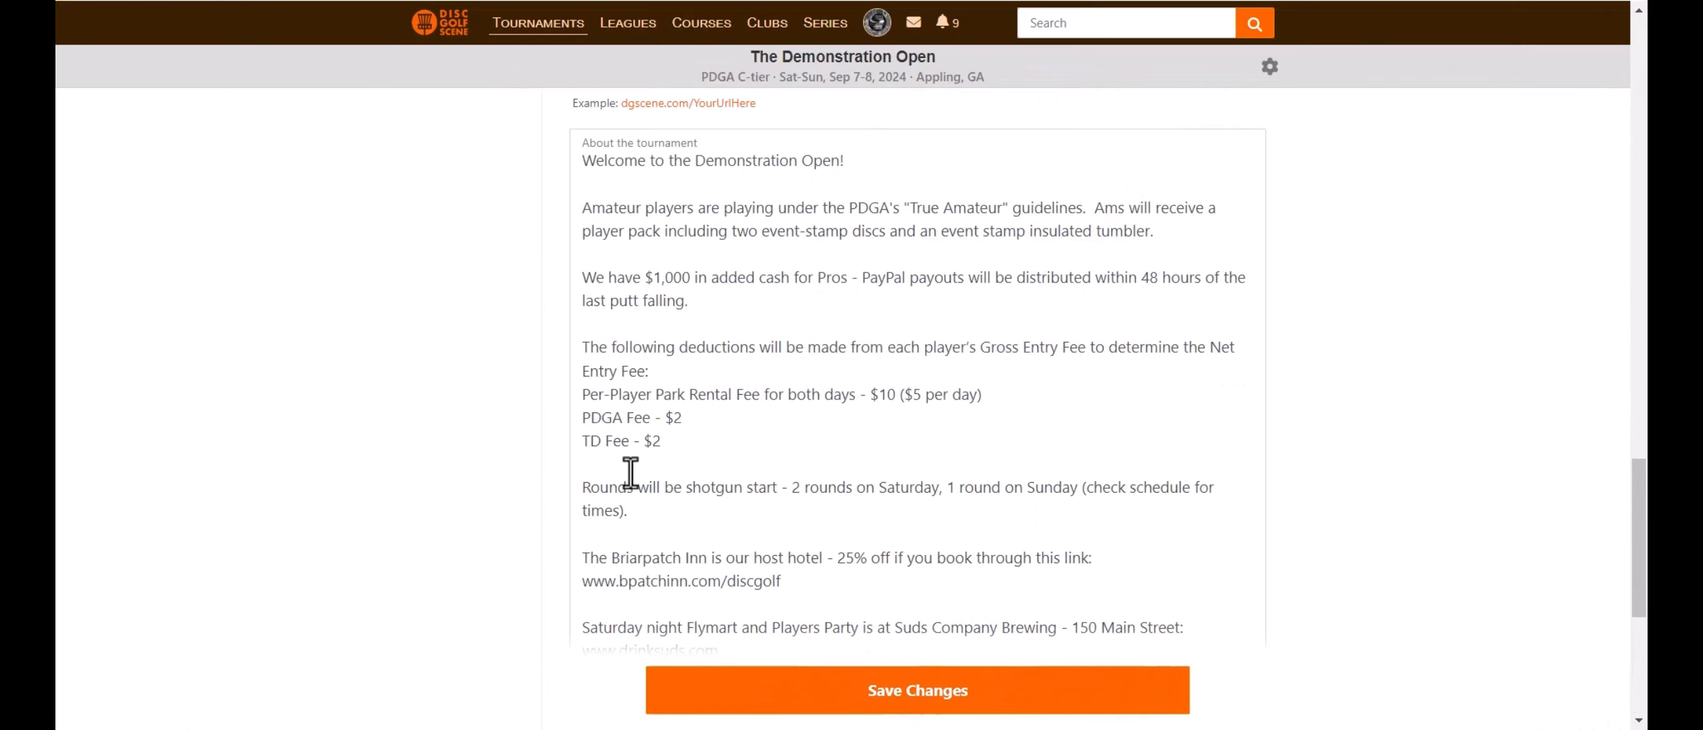
scroll(491, 365, up, 15)
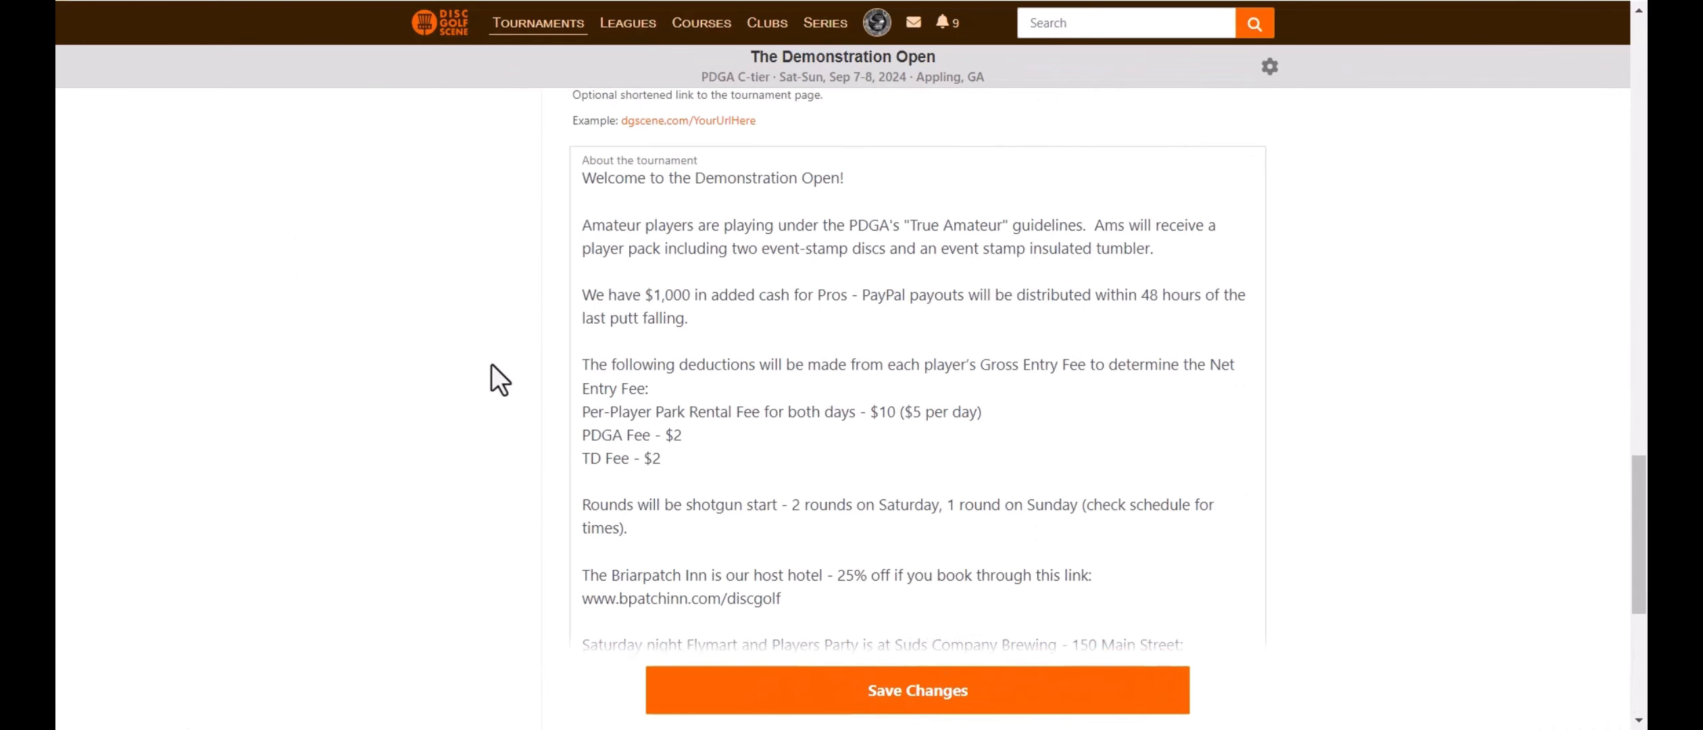
scroll(491, 365, up, 5)
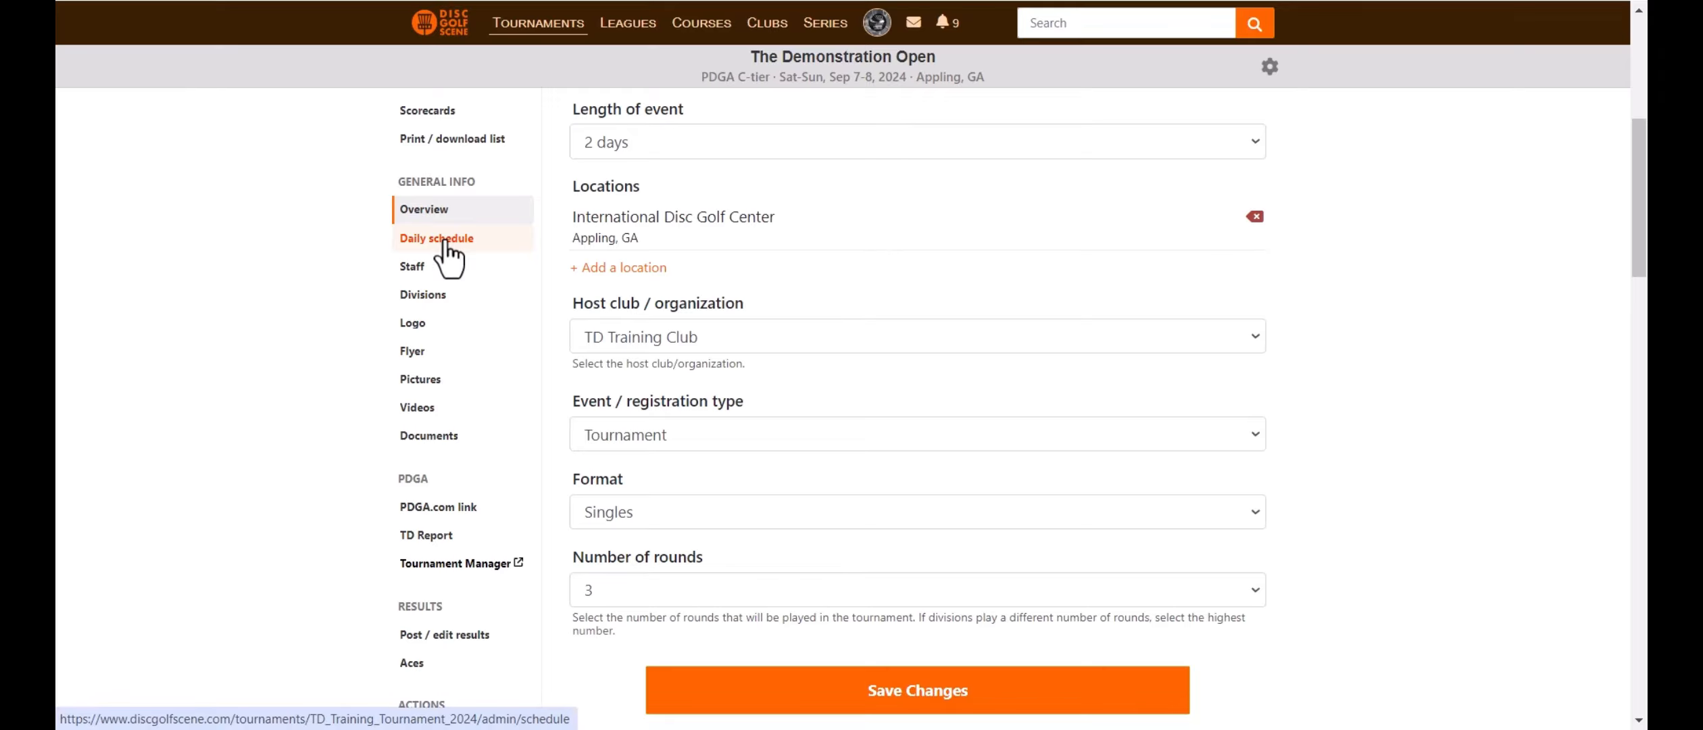
- Review all scheduled events in the tournament's daily schedule and look over the tournament's About page
click(443, 243)
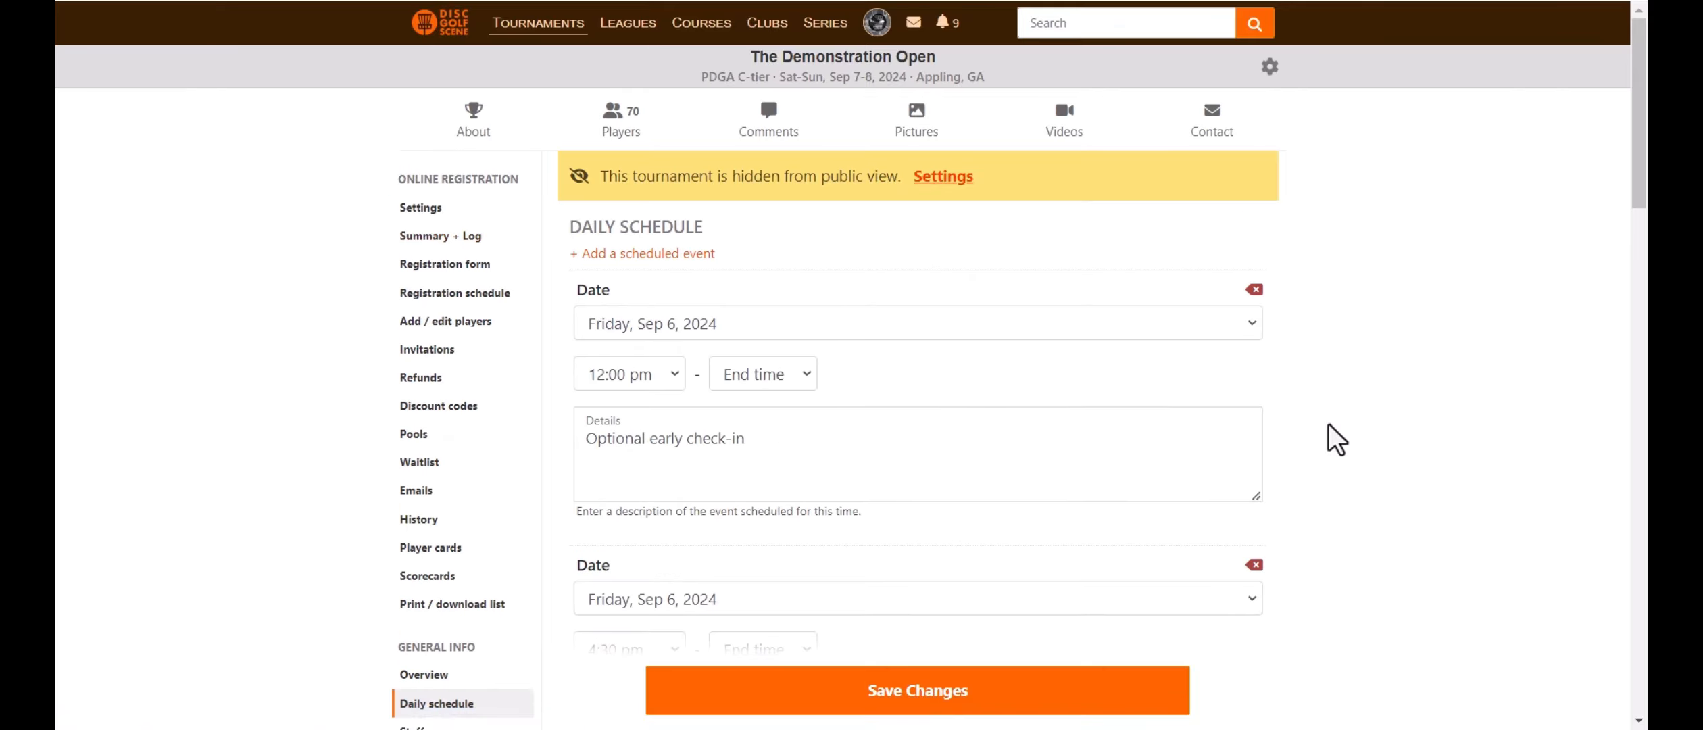
scroll(1362, 446, down, 5)
scroll(1363, 446, down, 8)
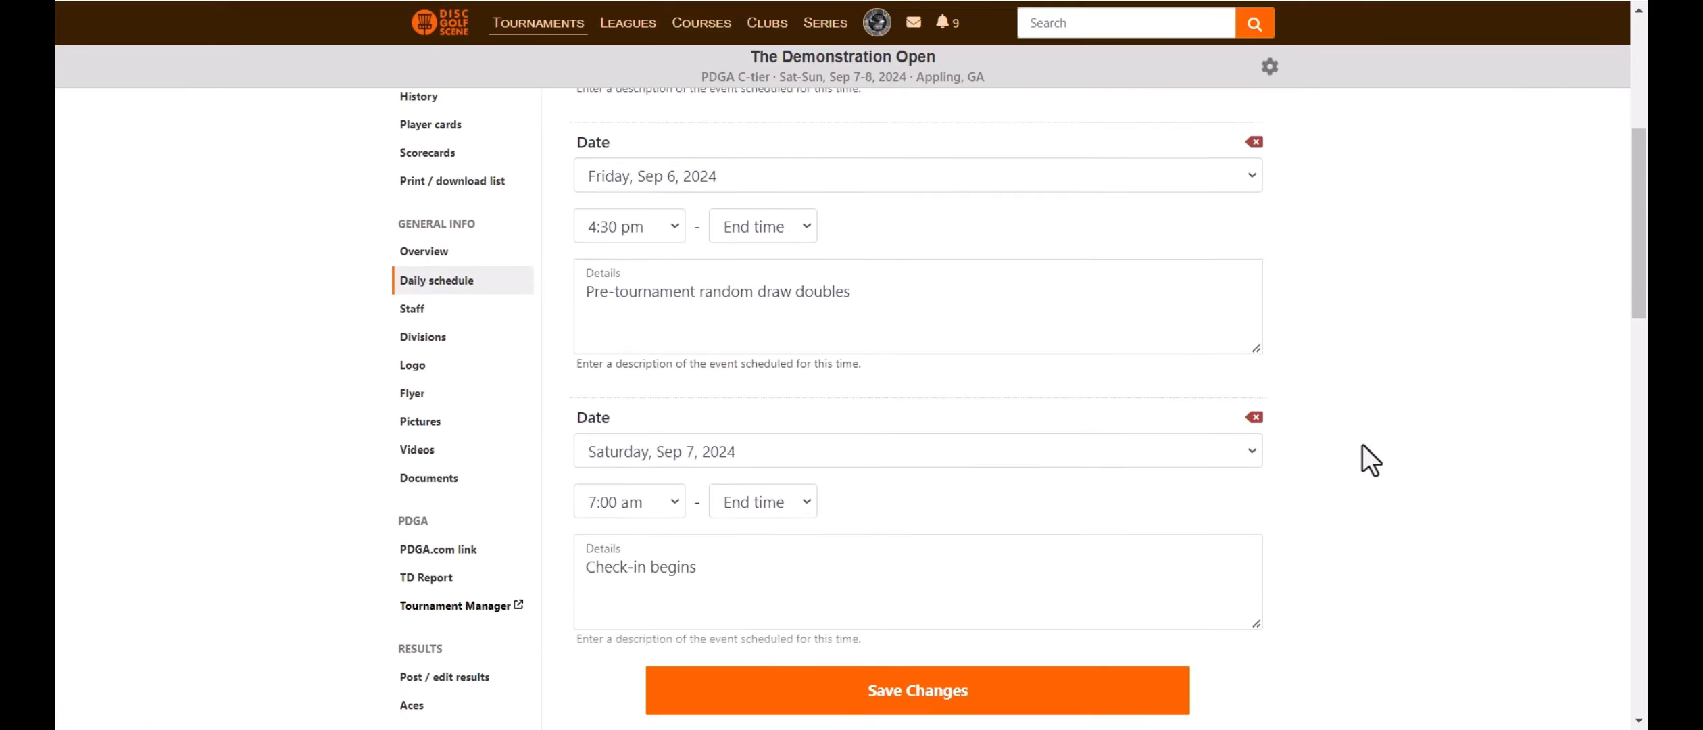
scroll(1363, 445, down, 9)
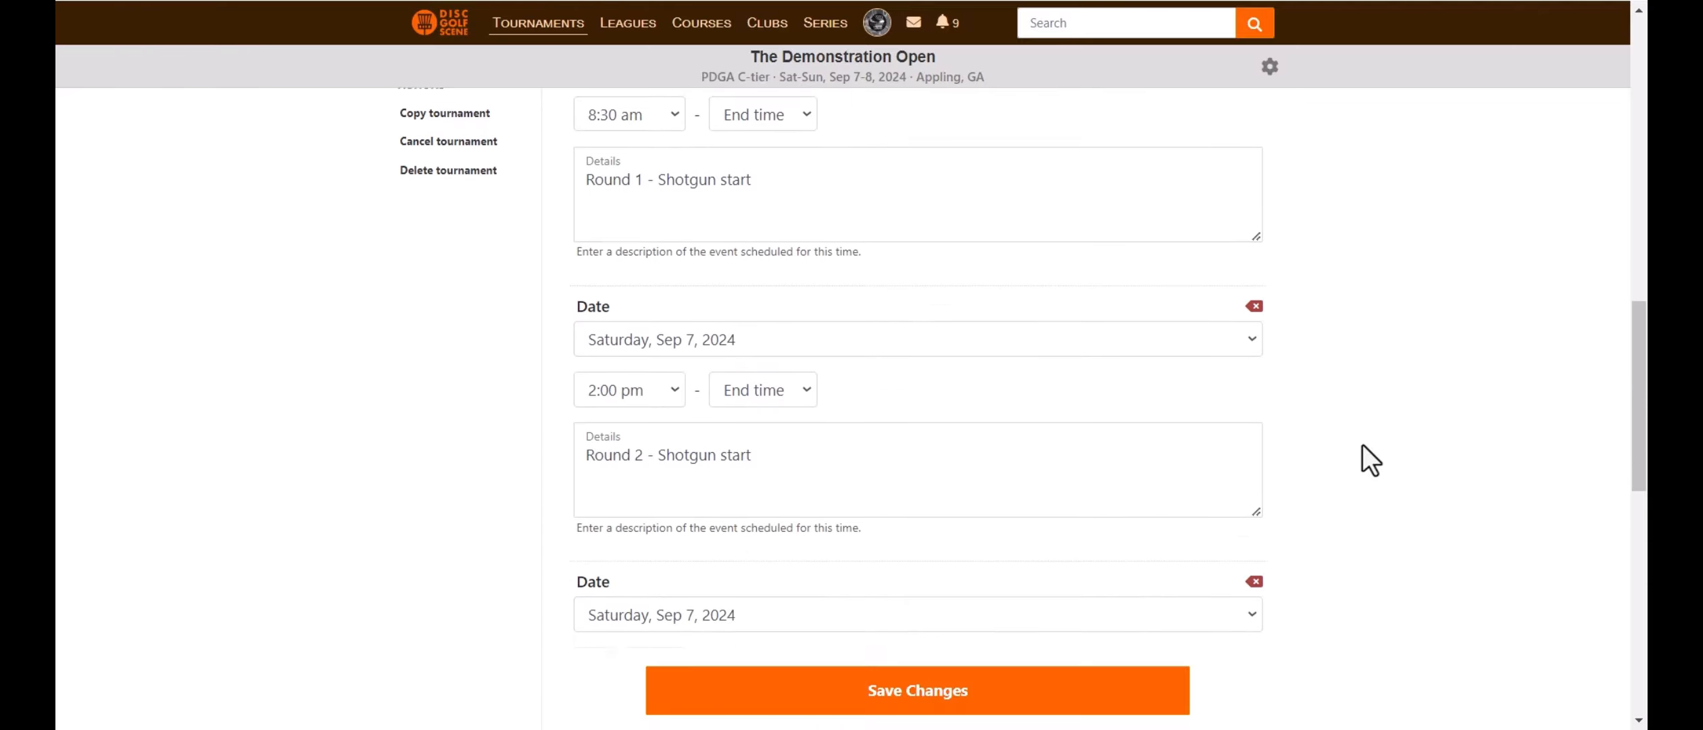
scroll(1363, 445, down, 6)
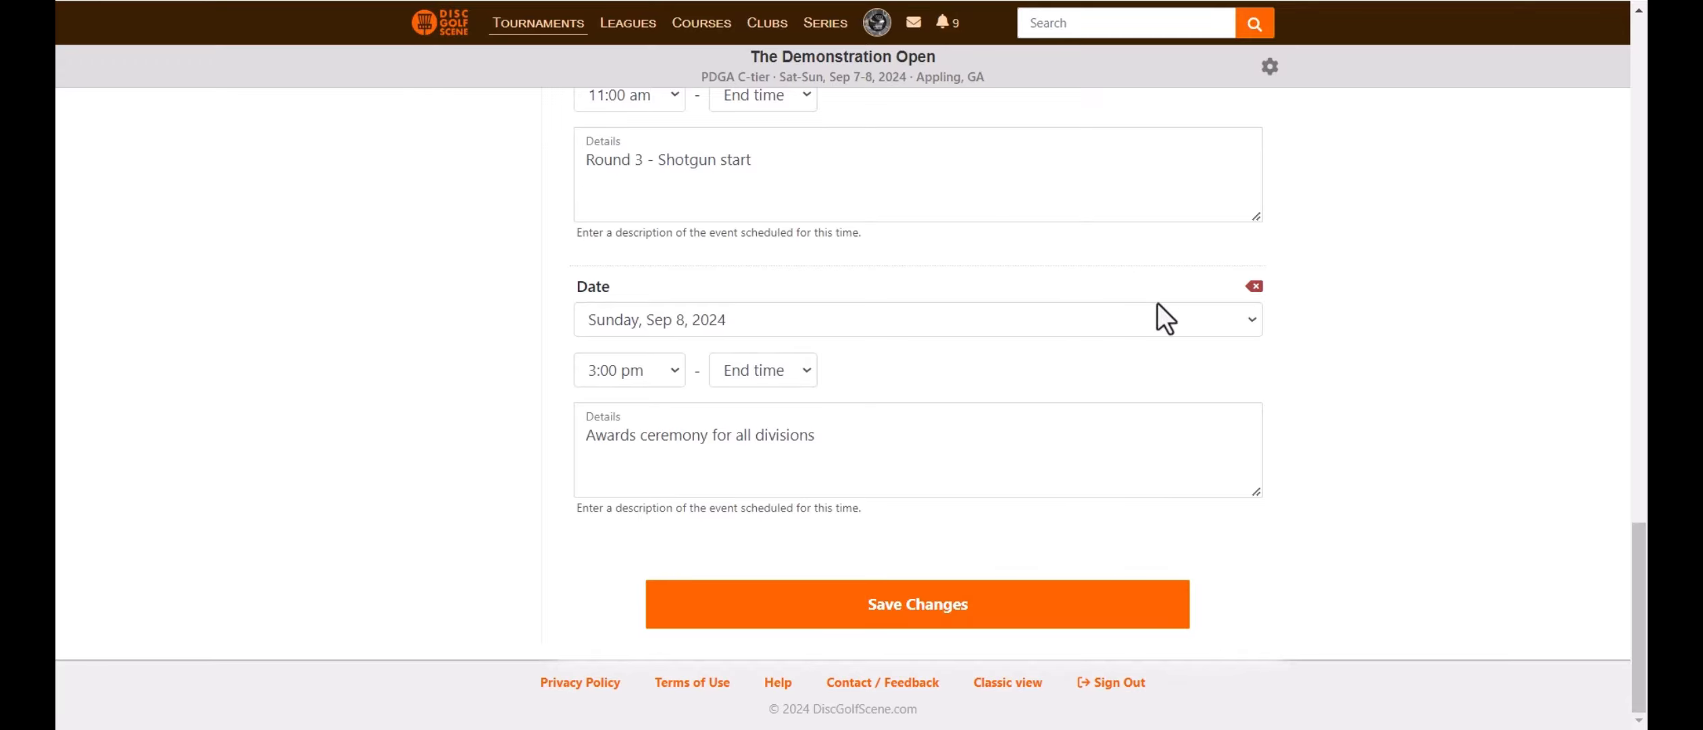
scroll(1406, 432, up, 7)
scroll(1412, 439, up, 20)
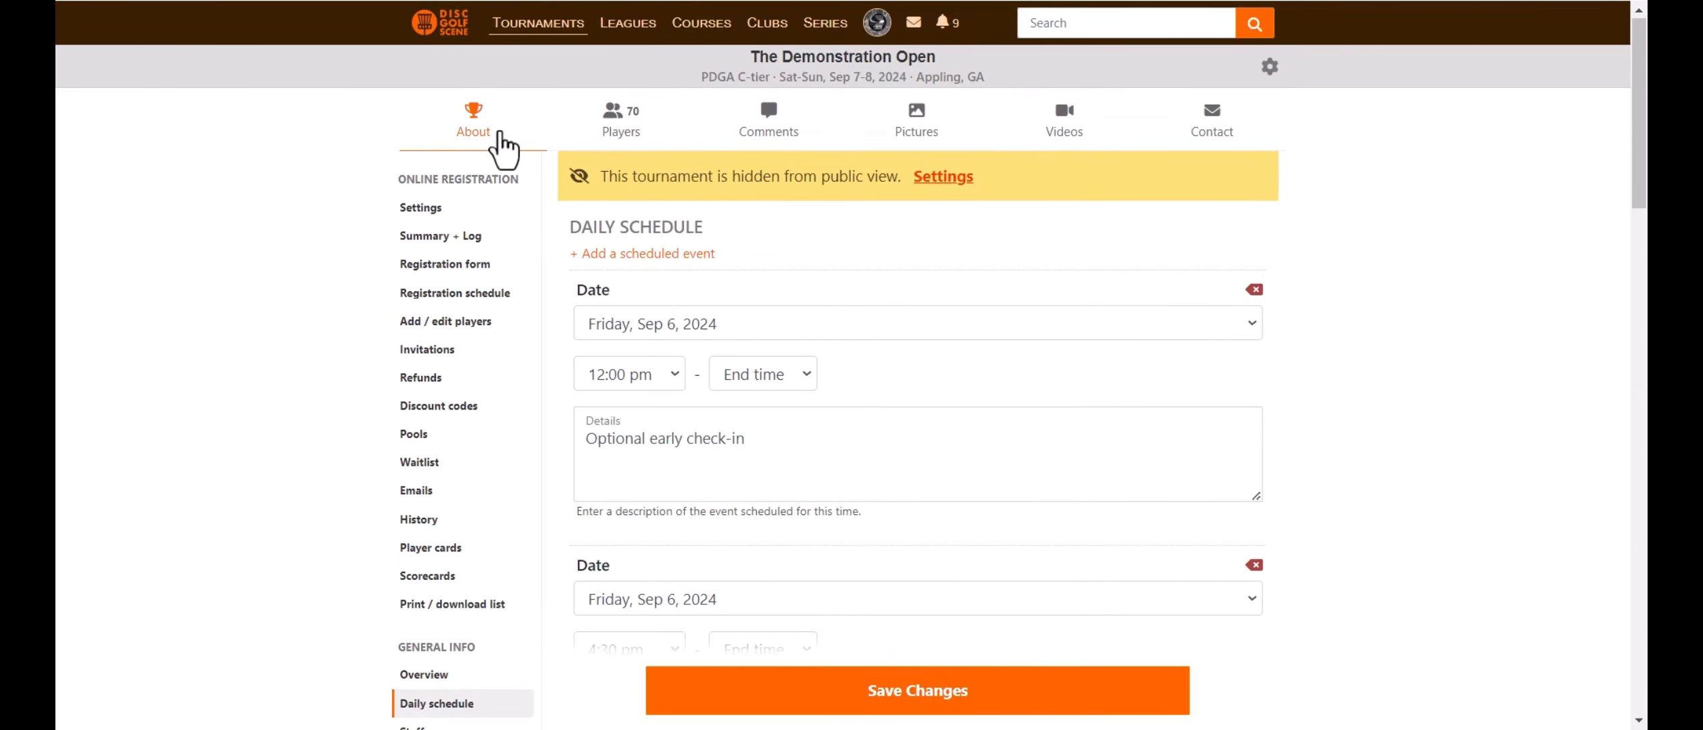
click(499, 134)
scroll(1251, 467, down, 12)
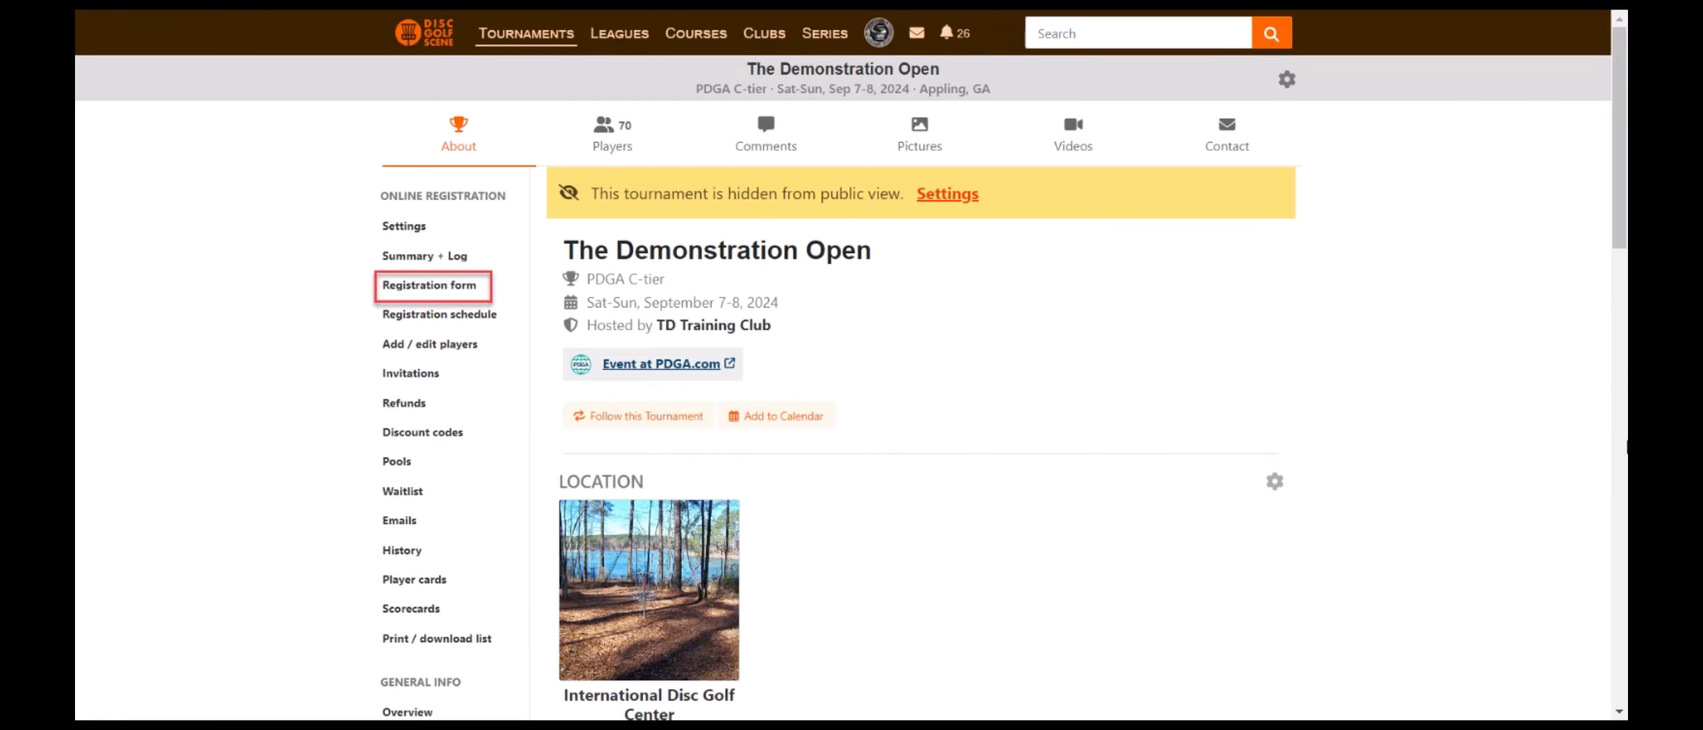
- Open the registration form settings and examine the Ace Pot item's description, cost, stock, expiry and required-until options
click(409, 290)
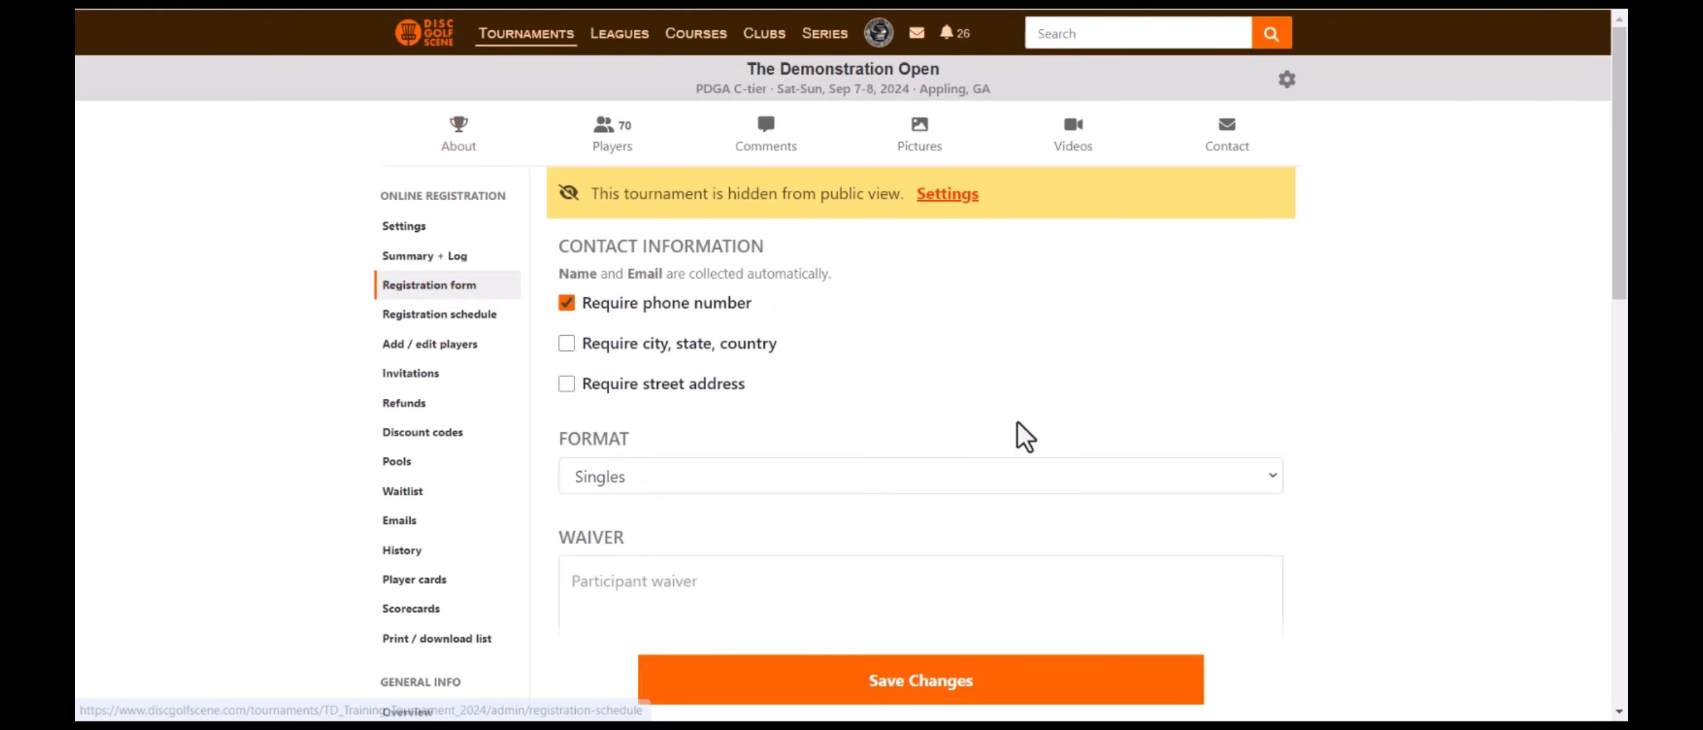
scroll(1213, 405, down, 3)
scroll(1210, 399, down, 10)
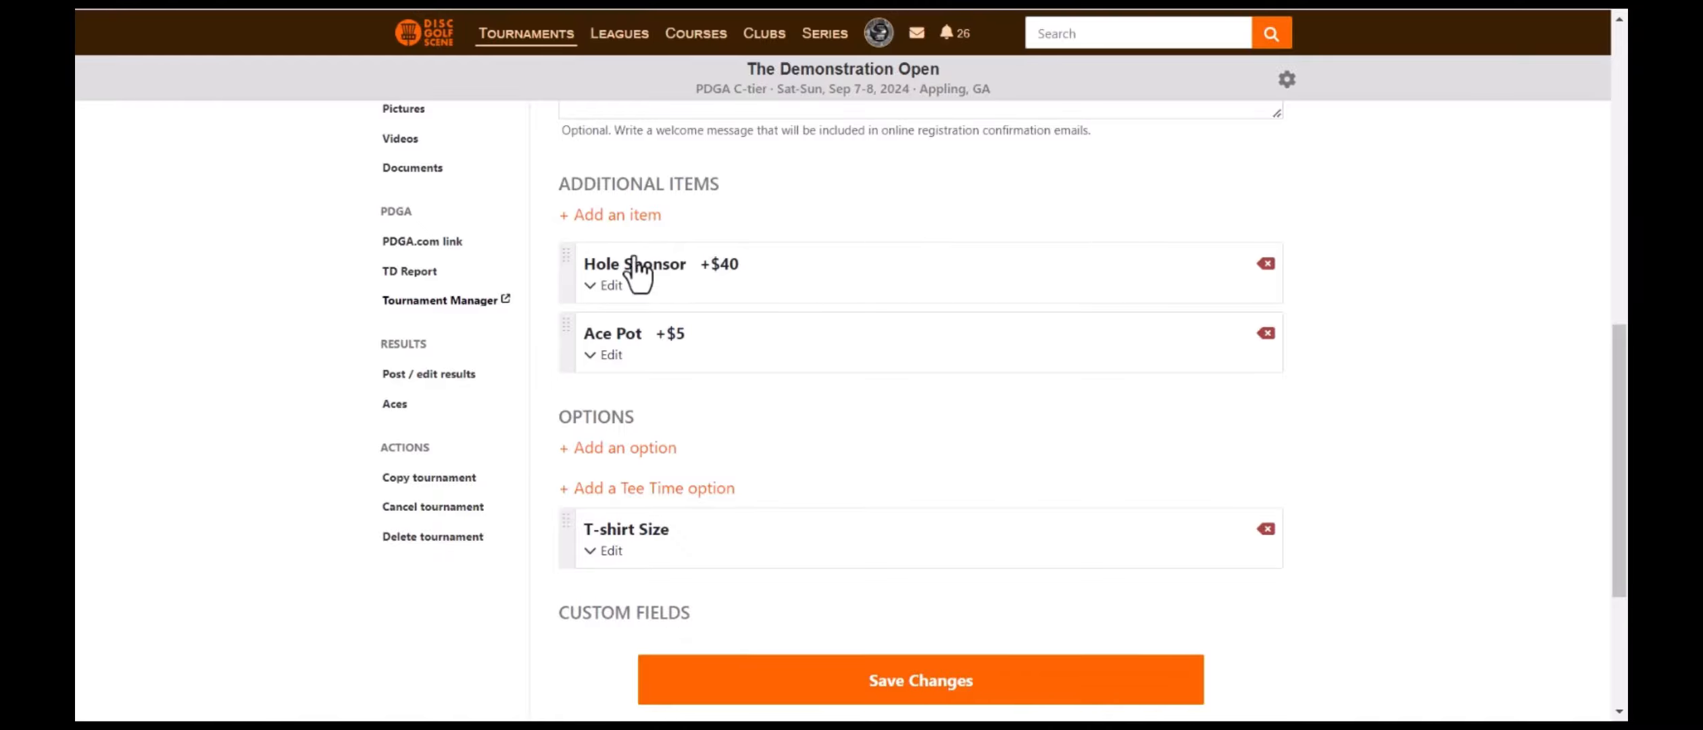
click(610, 355)
scroll(752, 393, down, 1)
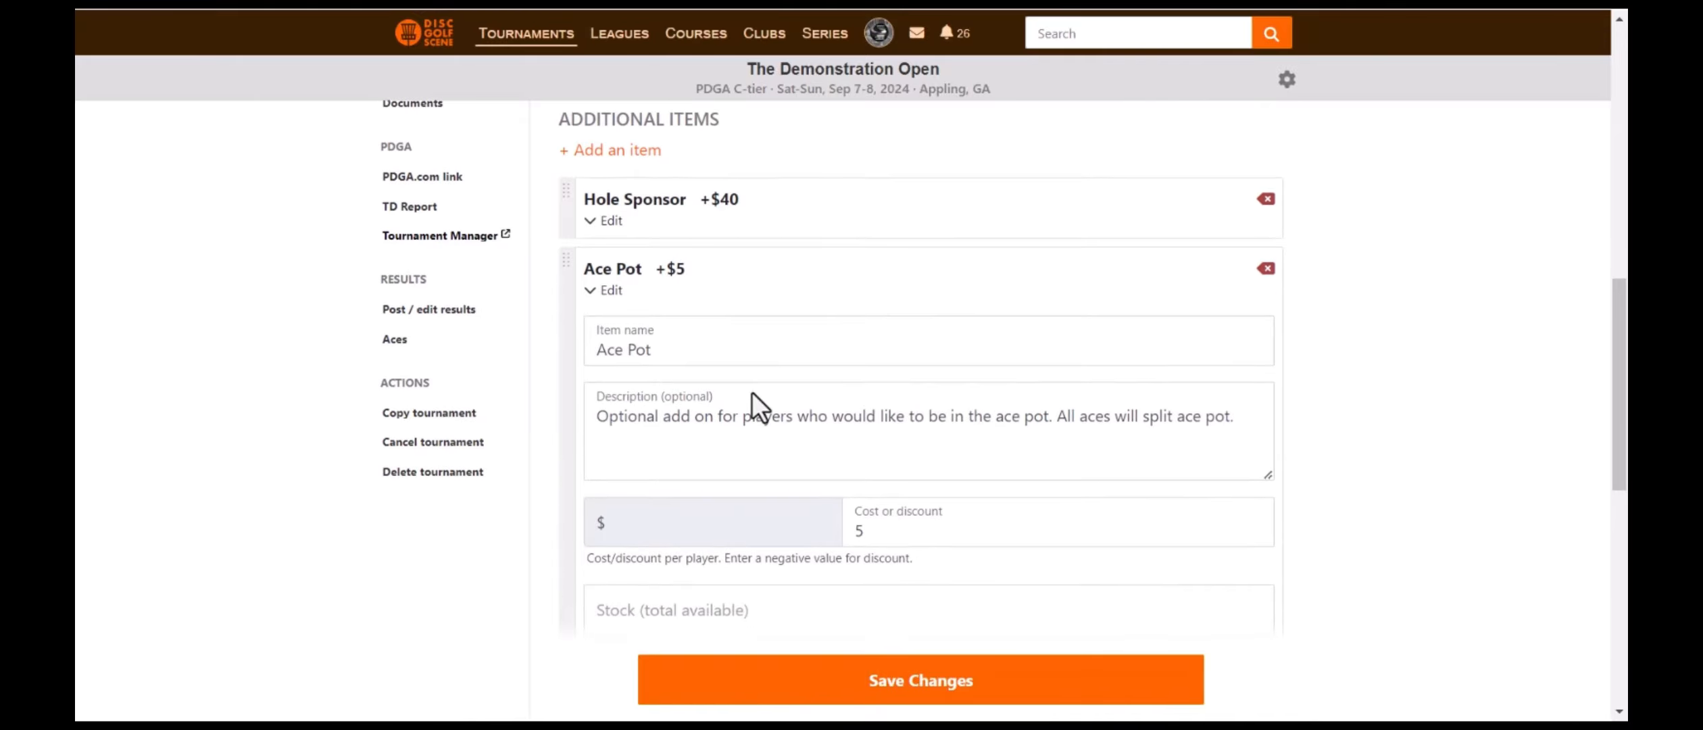
scroll(751, 393, down, 1)
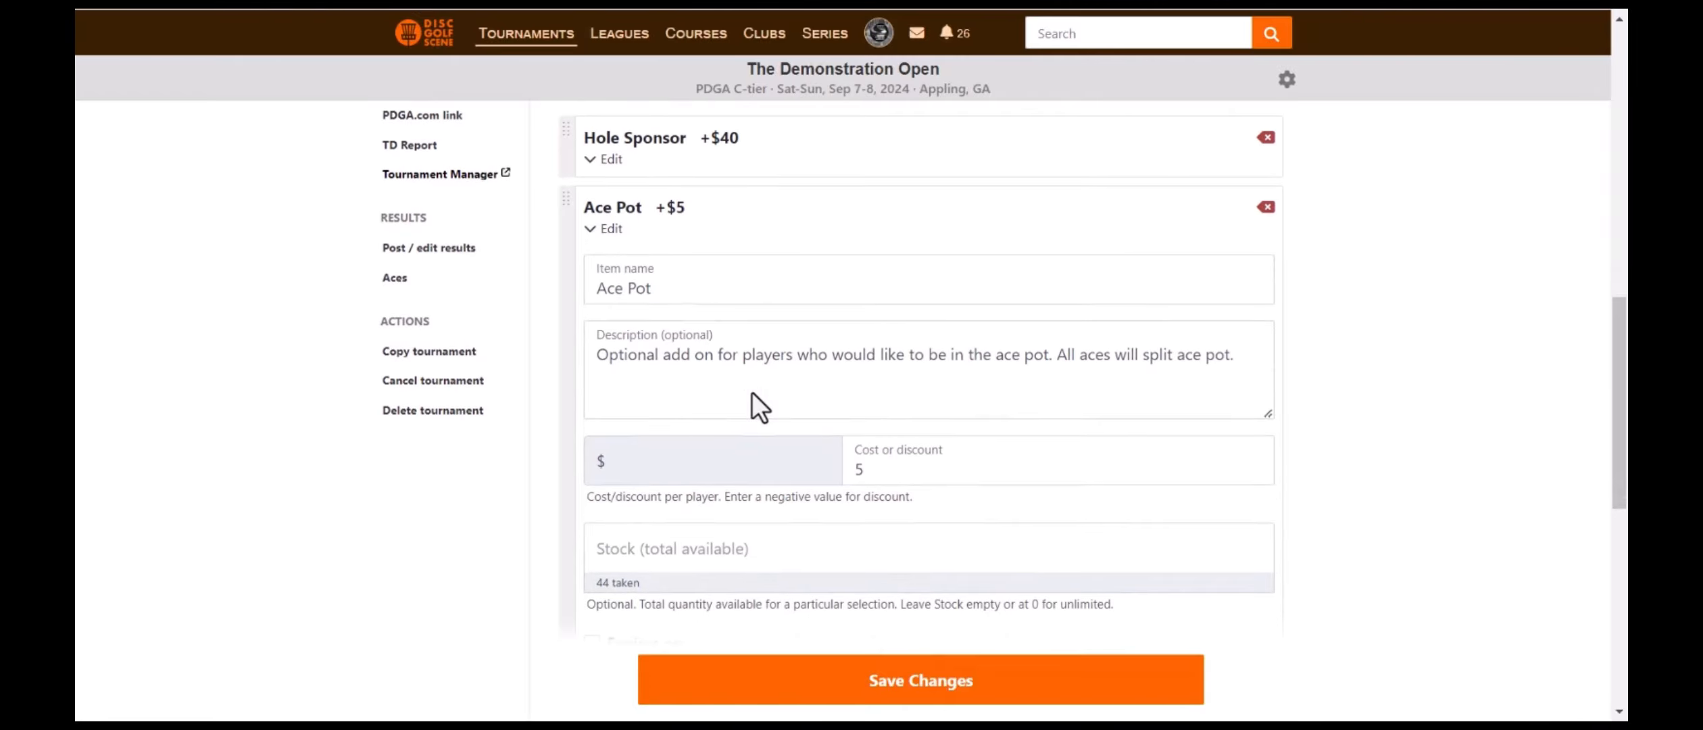
scroll(751, 393, down, 1)
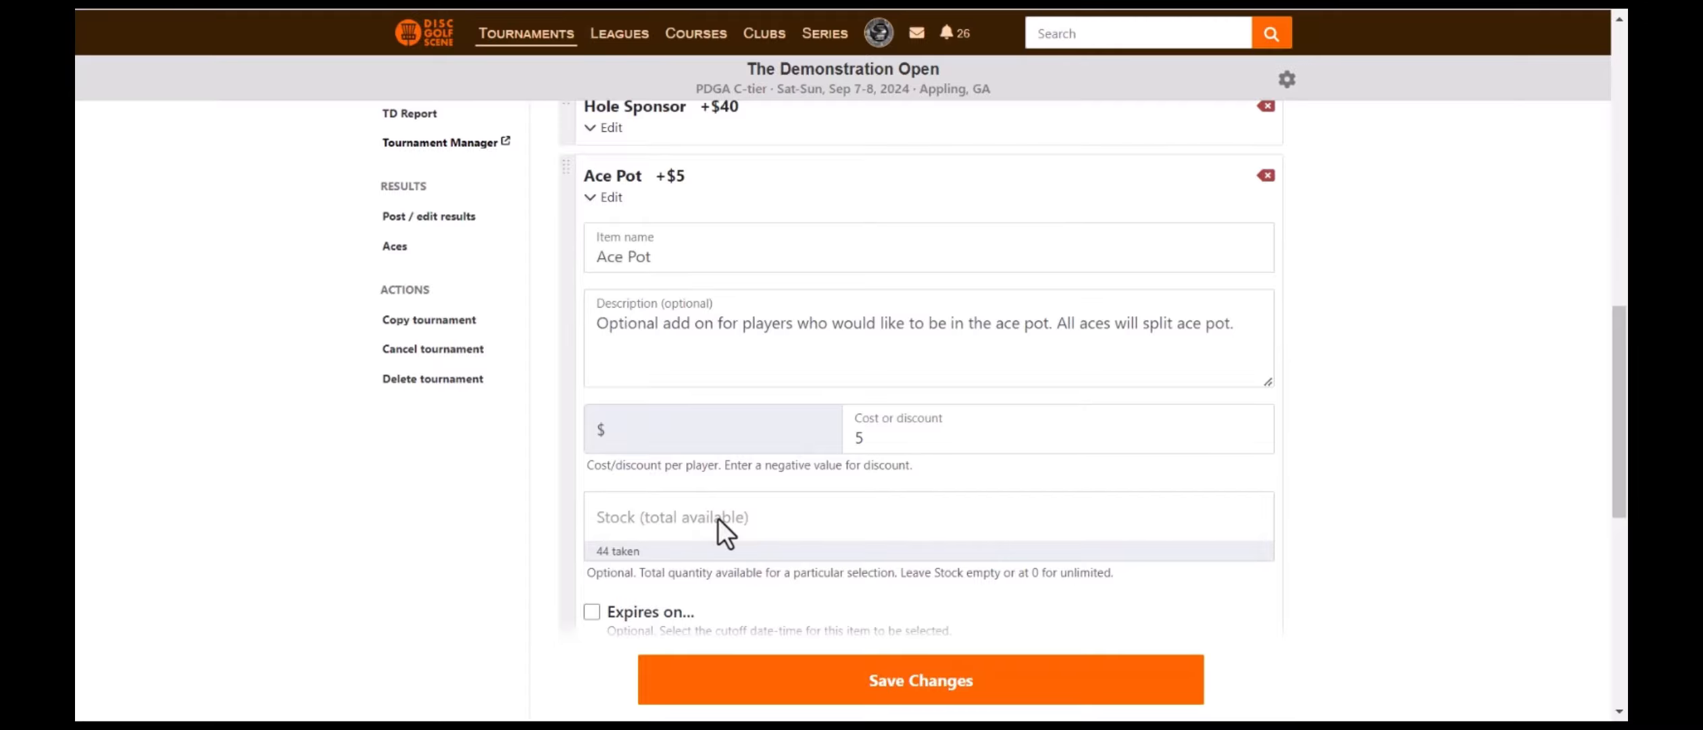
scroll(717, 518, down, 1)
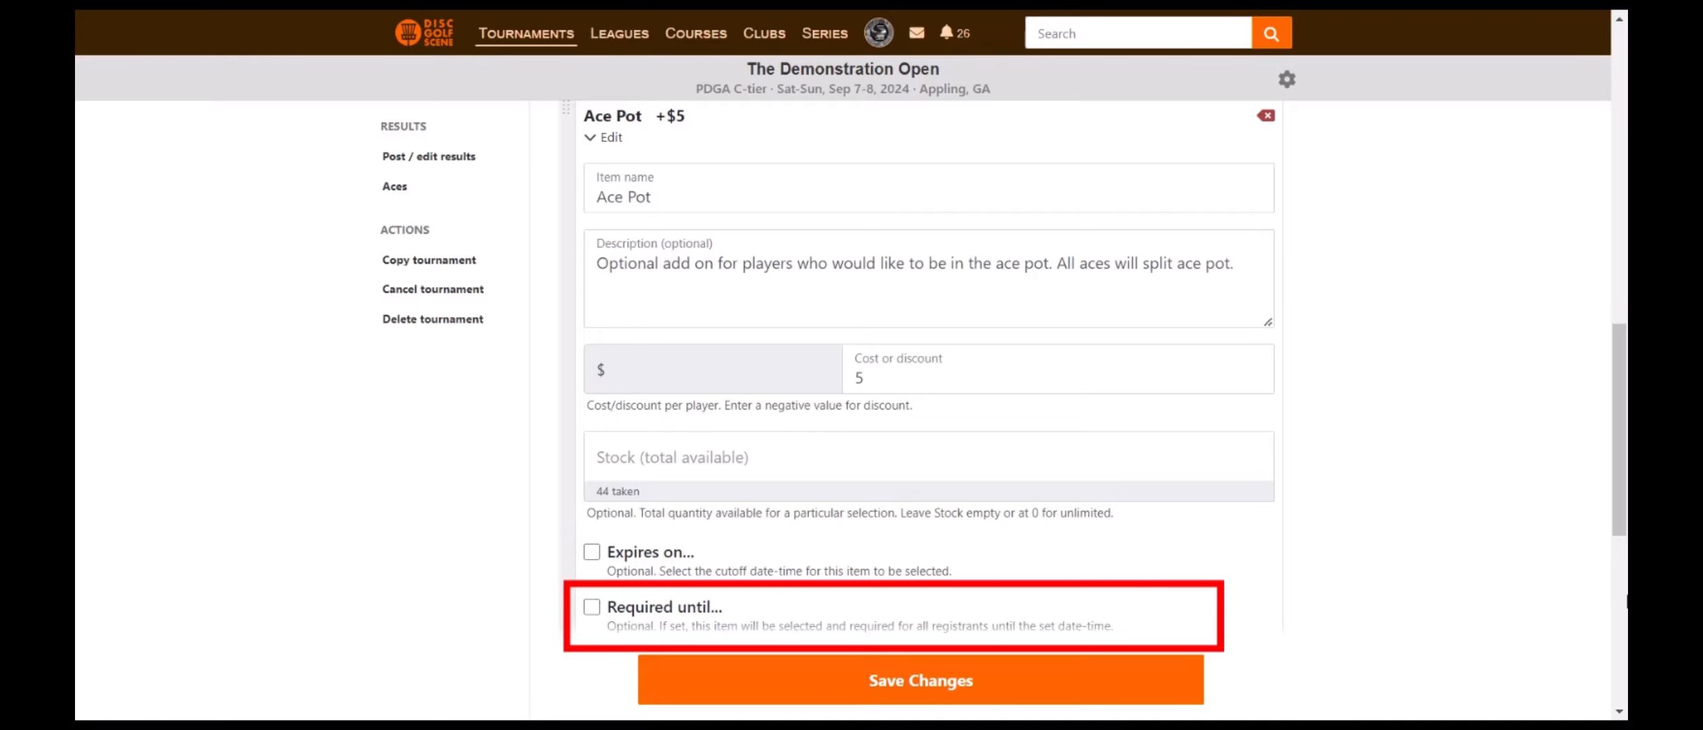
scroll(611, 300, up, 2)
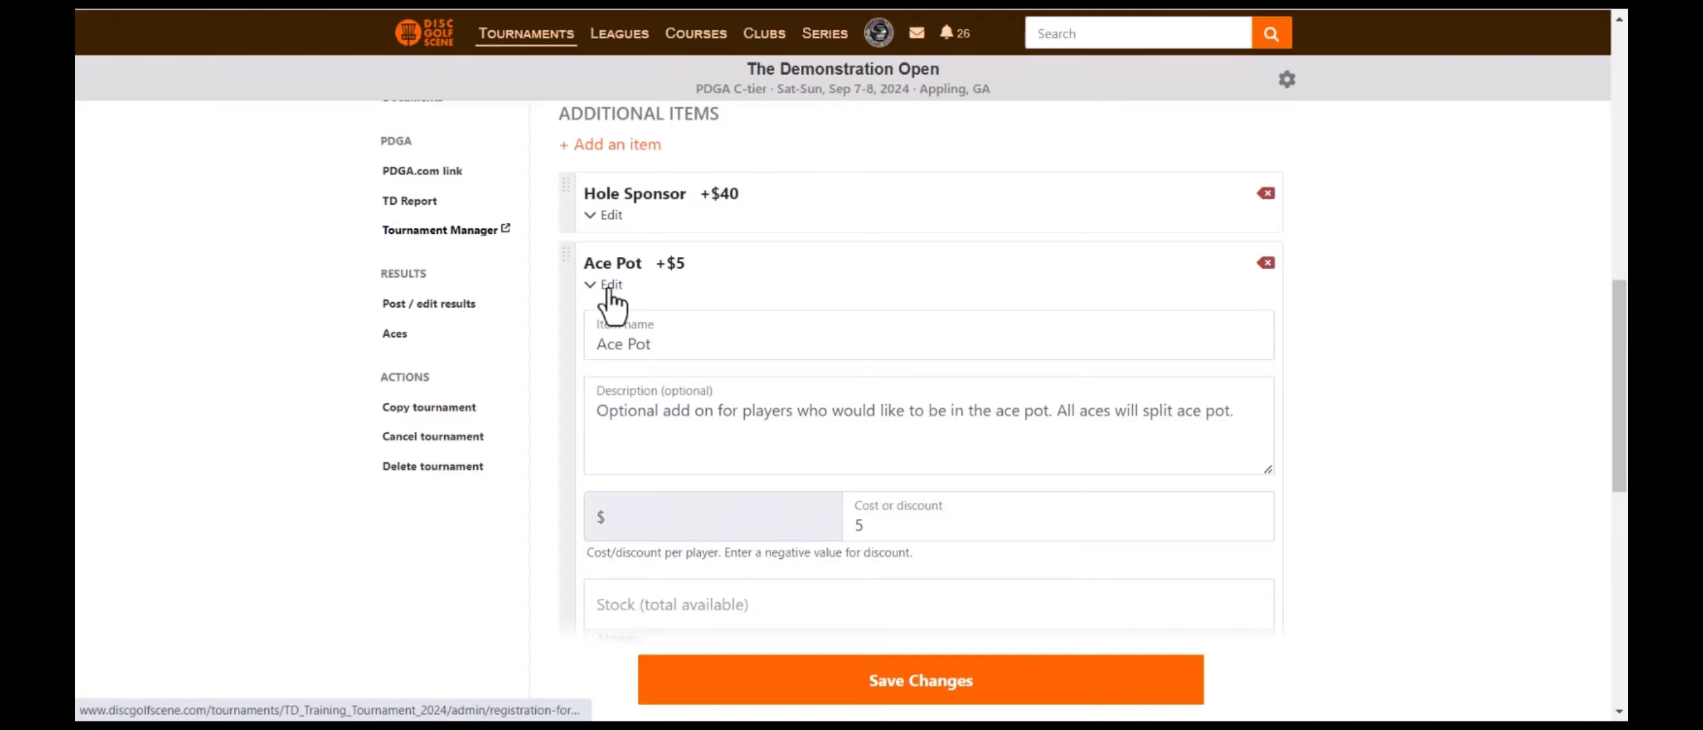
click(610, 285)
- Examine the registration form's custom fields and the choices of its T-shirt Size option
scroll(1179, 421, down, 2)
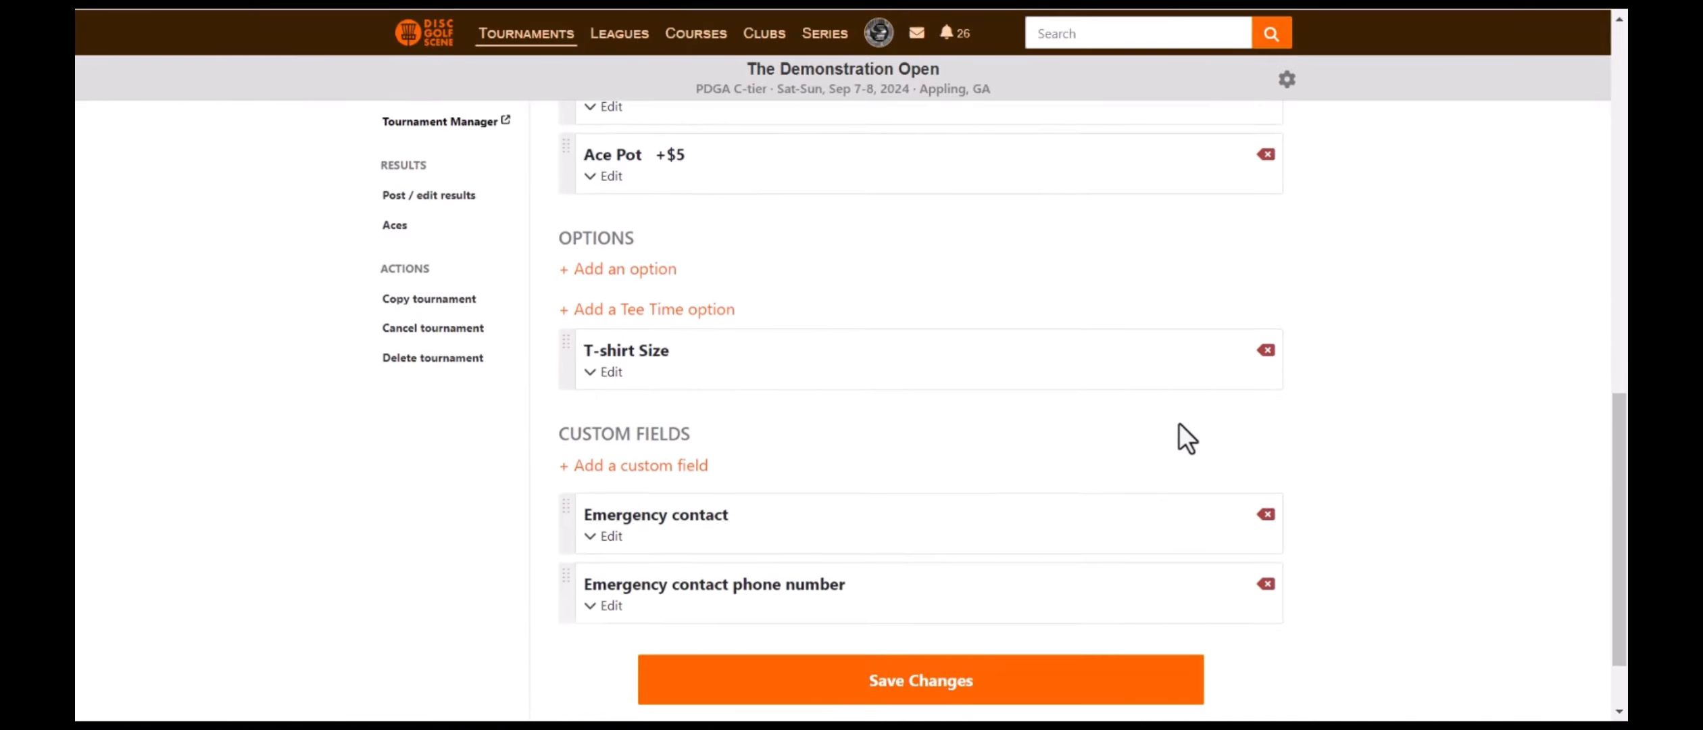
scroll(1178, 423, down, 2)
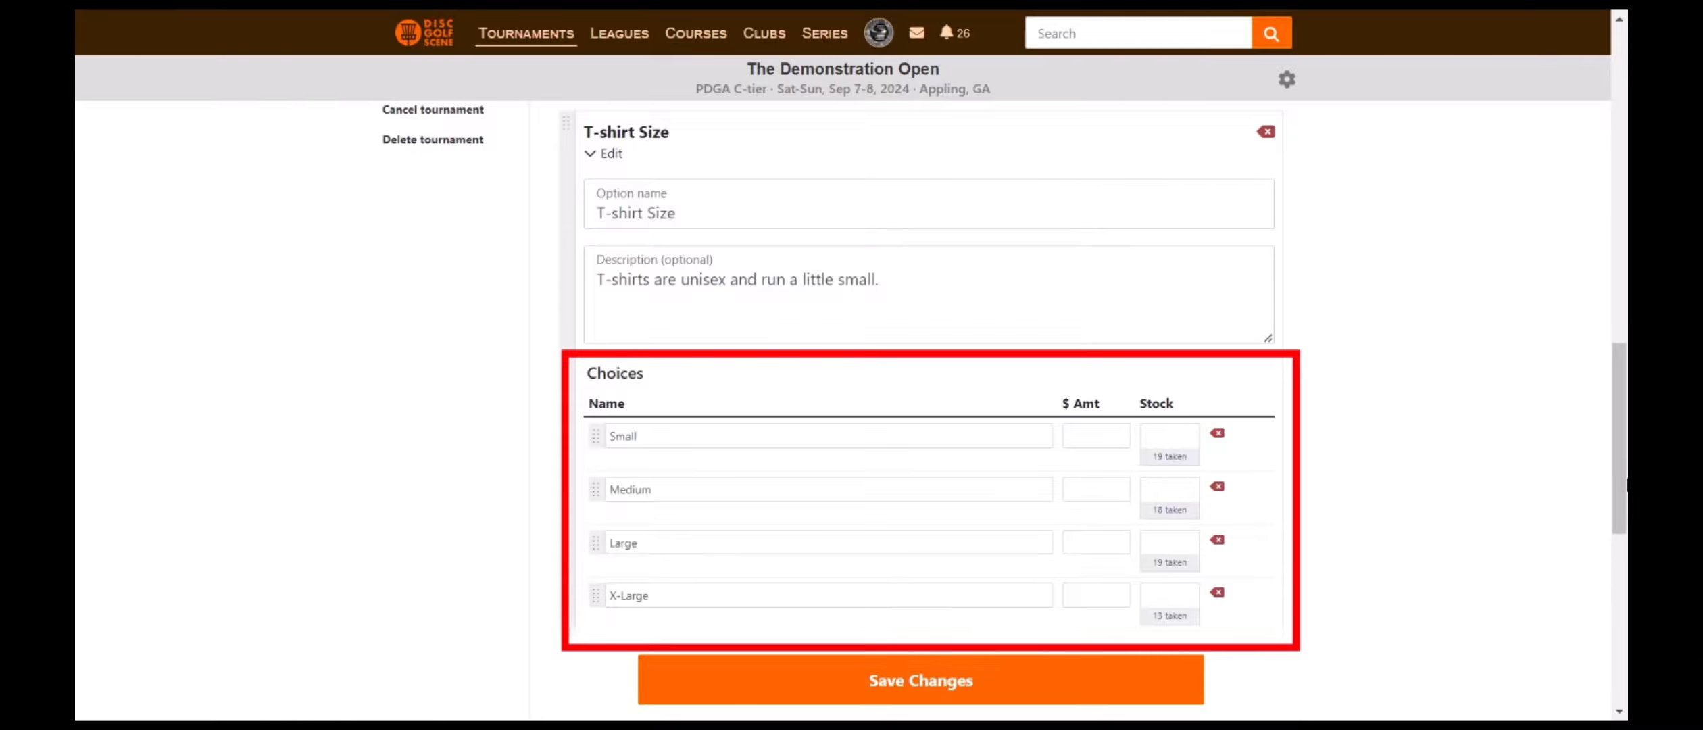
scroll(1082, 520, down, 4)
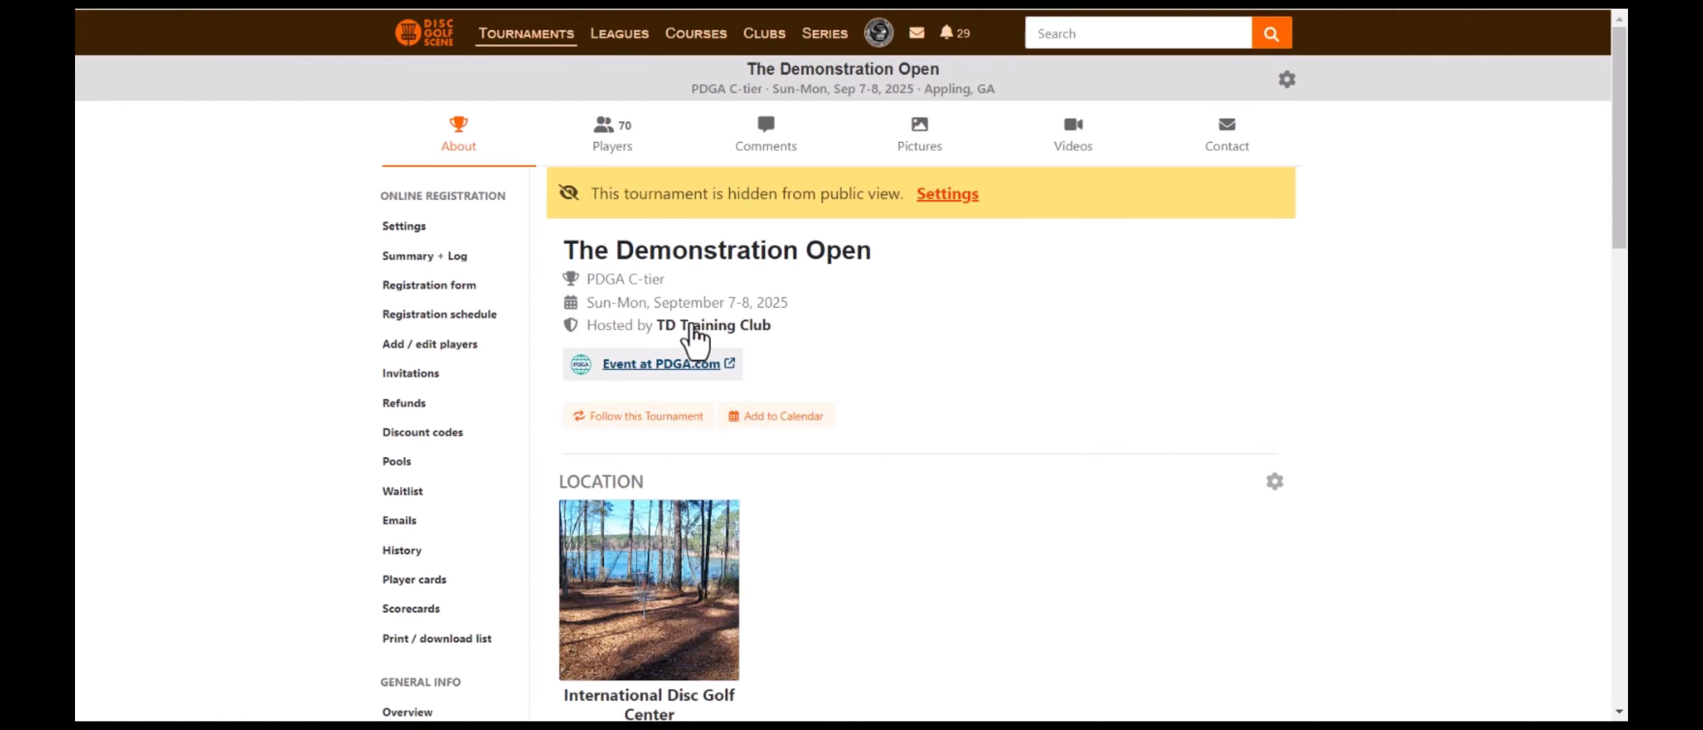
- Add a tier to the tournament's registration schedule, beginning July 9, 2025 at 7:00 pm
click(436, 323)
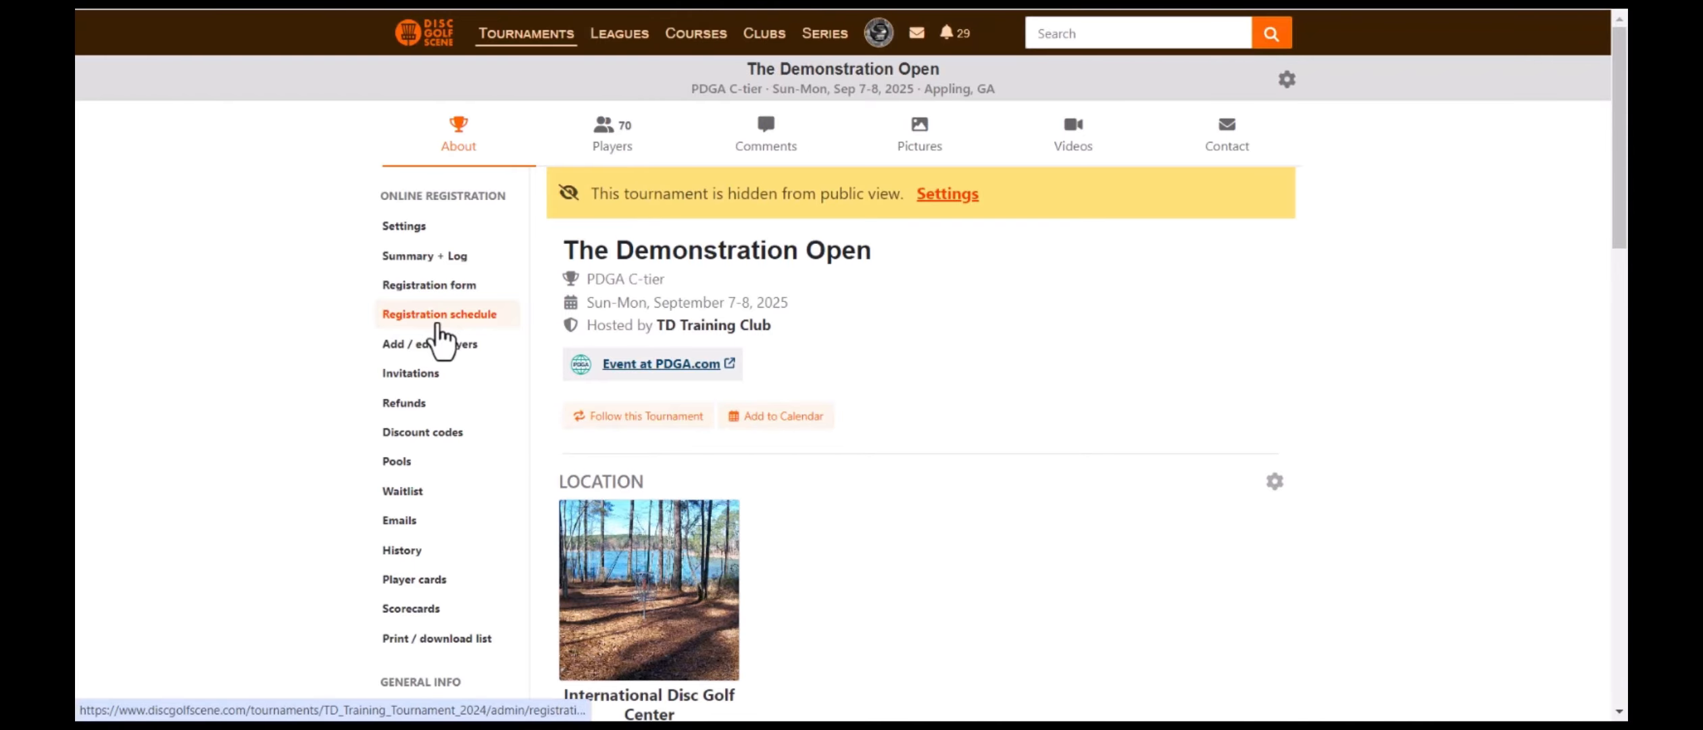
scroll(983, 410, down, 3)
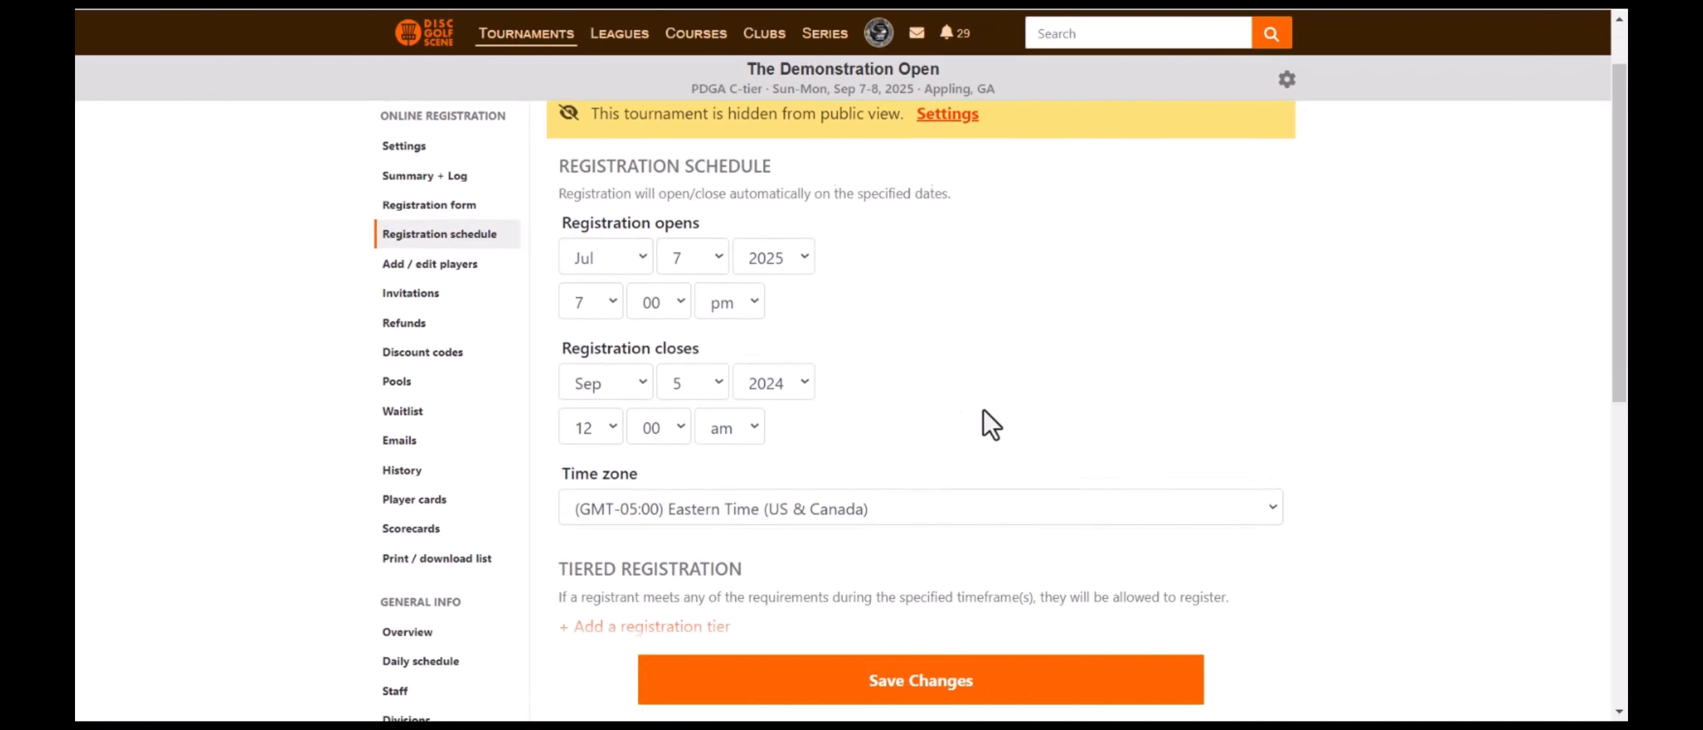
scroll(983, 408, down, 1)
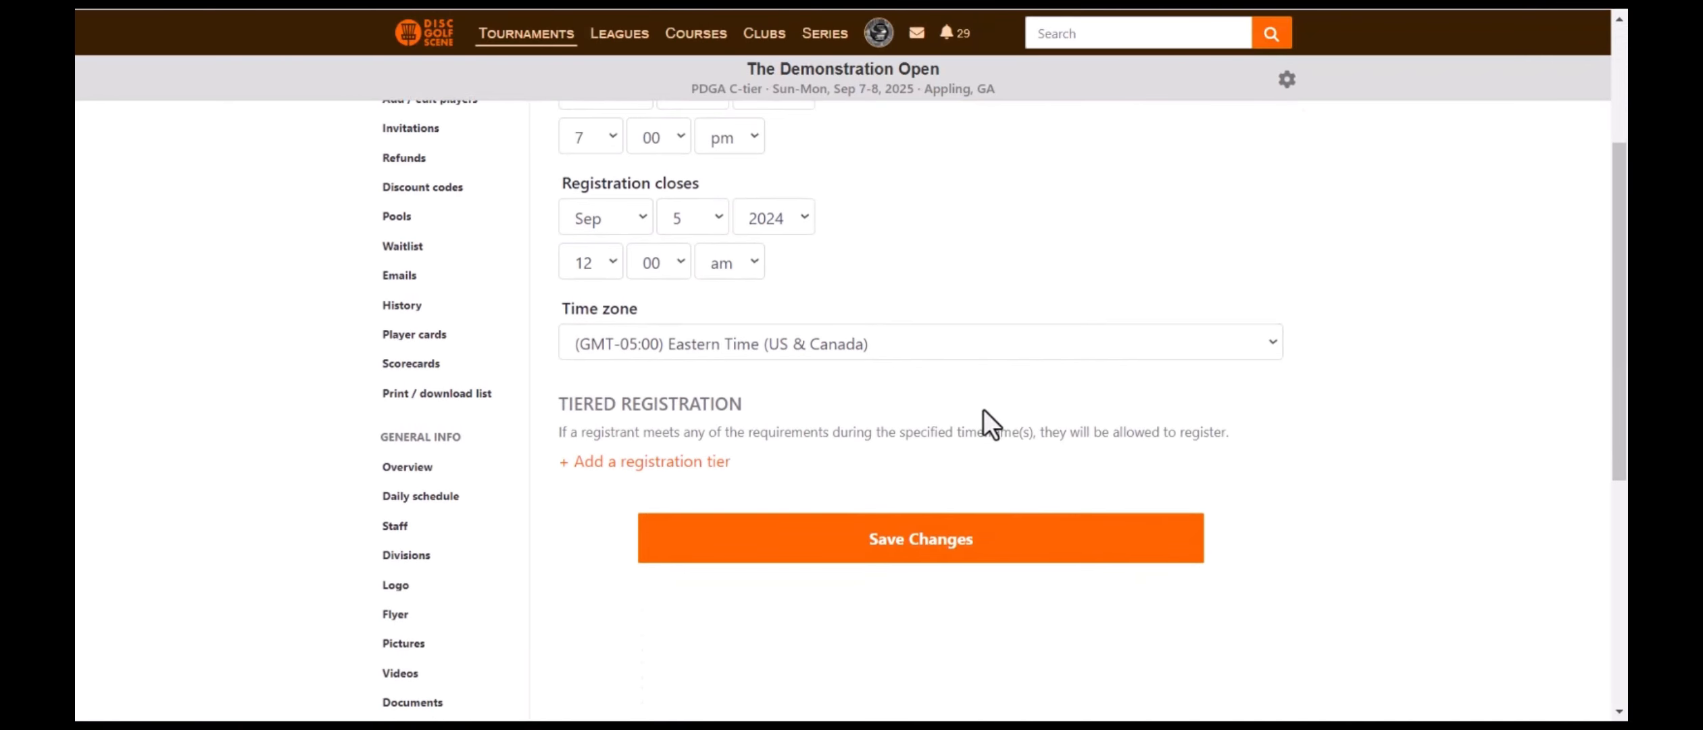
click(671, 466)
scroll(954, 471, down, 3)
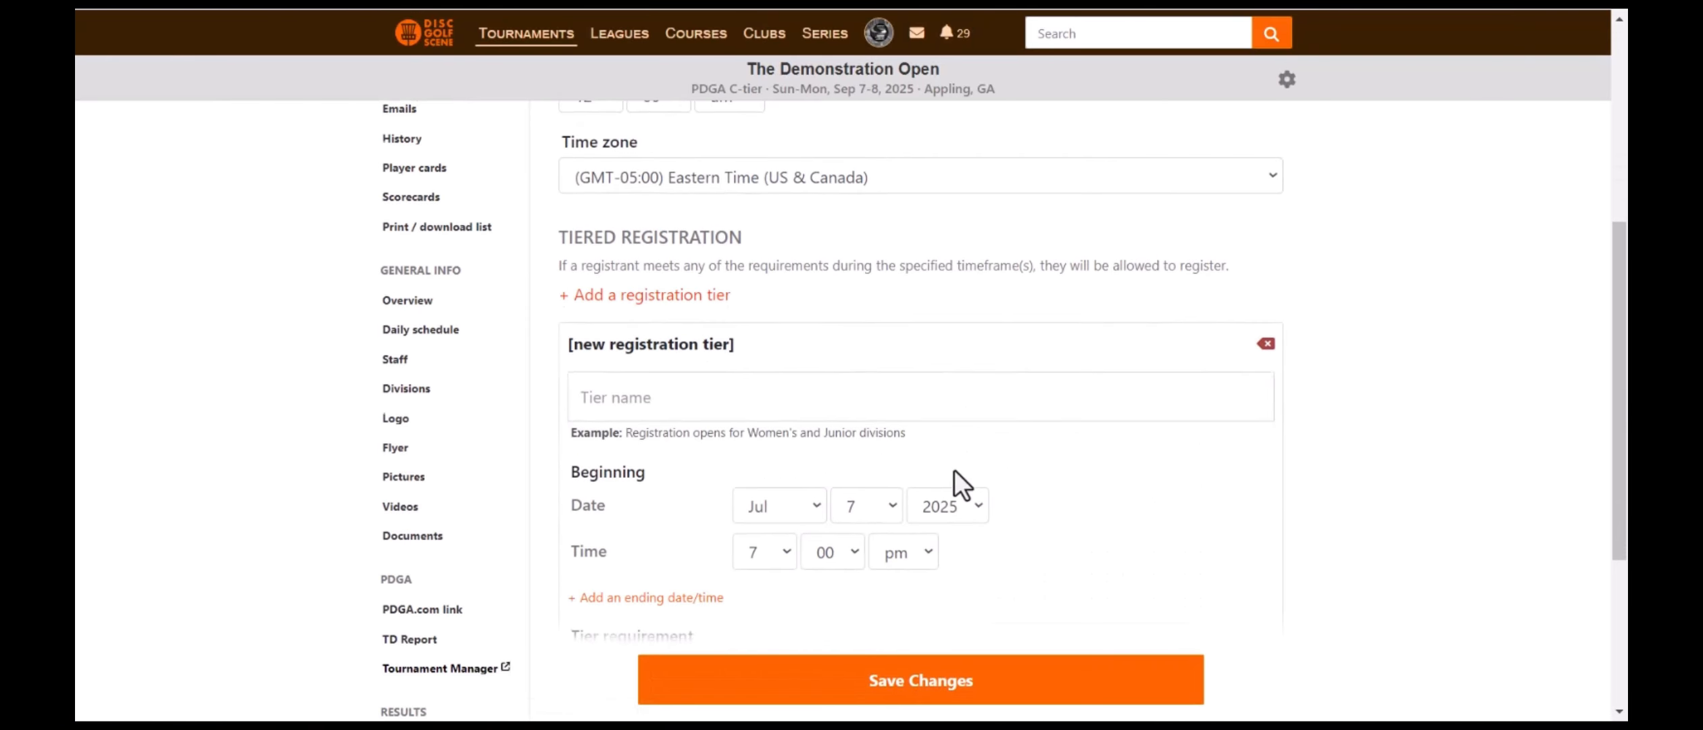
scroll(961, 485, down, 2)
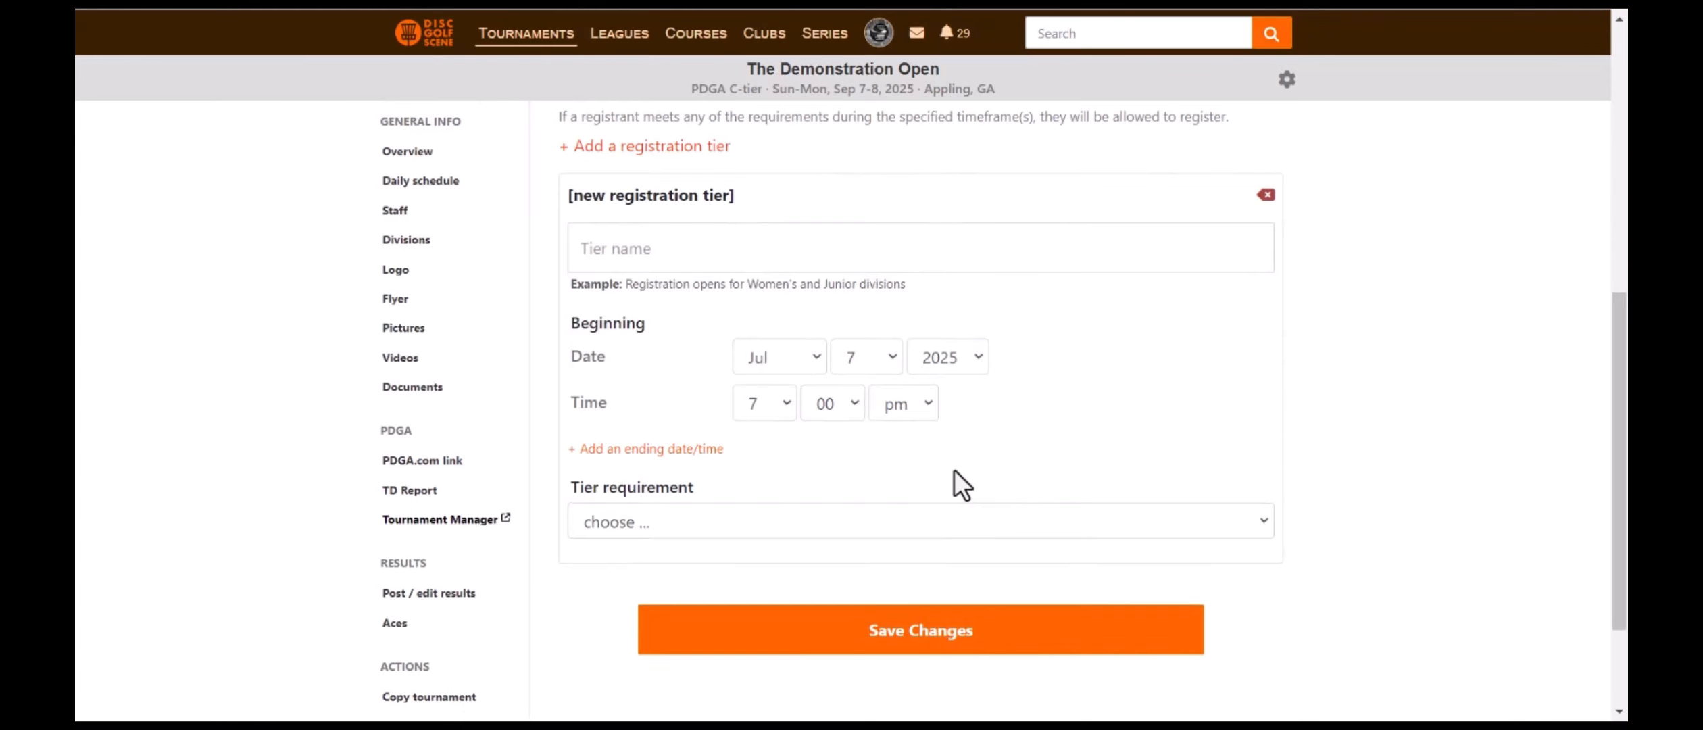
click(826, 534)
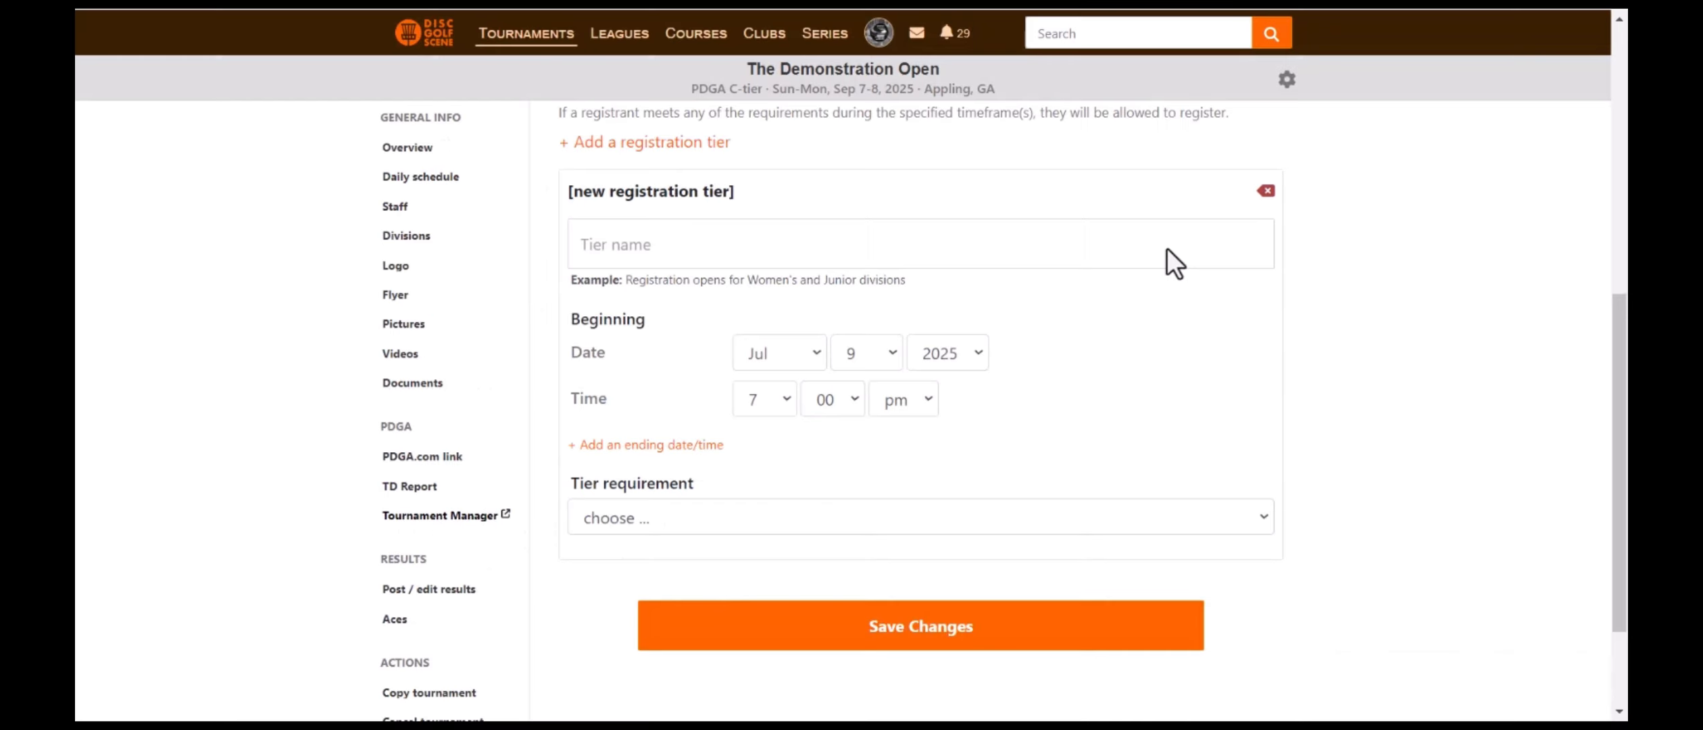
- Name the tier Sponsor Registration and set its requirement to Additional Item selected with Hole Sponsor checked
click(1167, 249)
text(S)
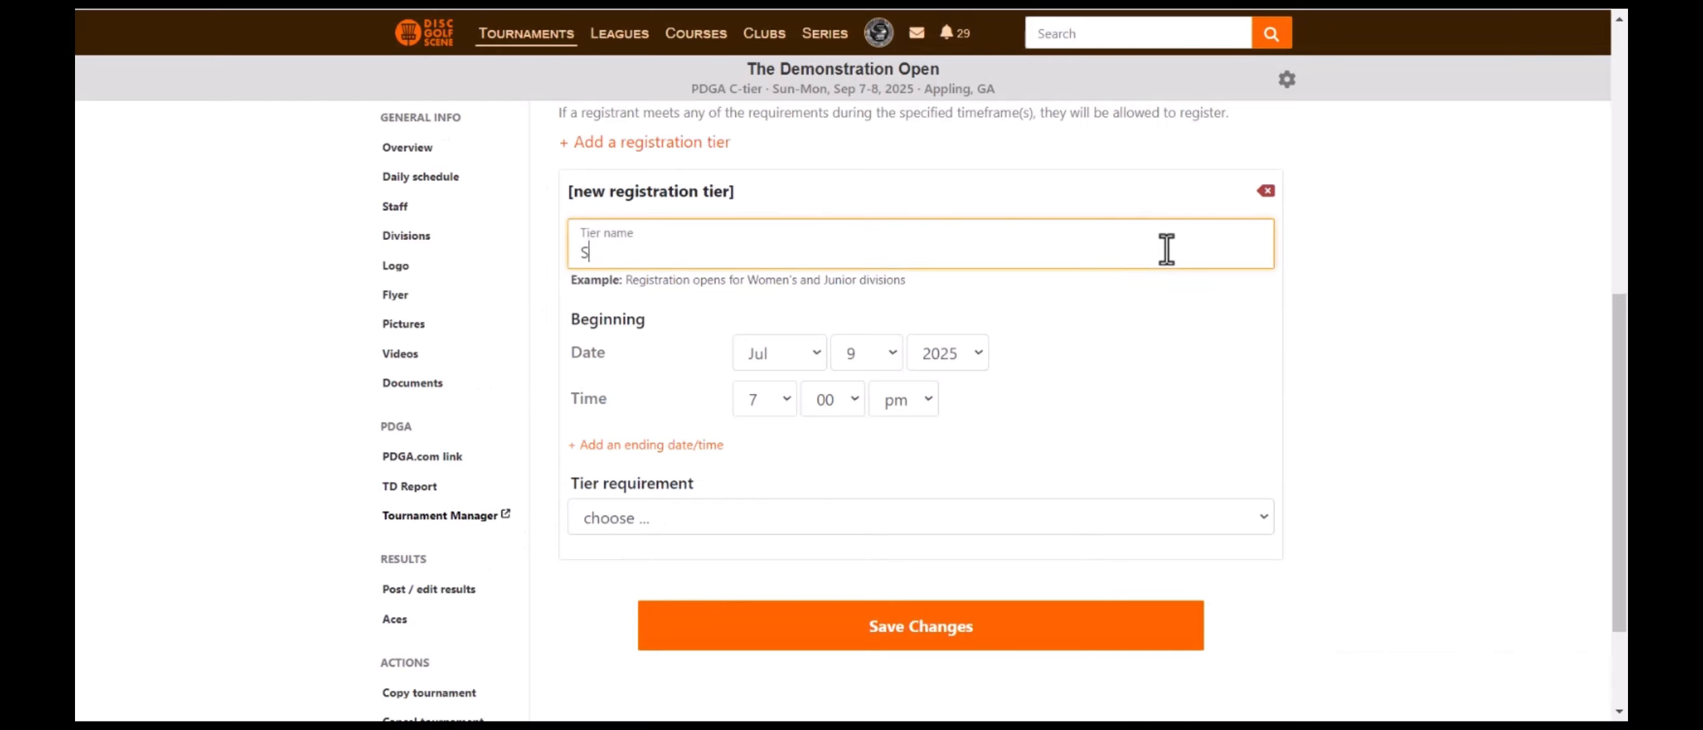
text(ponsor Registration)
click(893, 523)
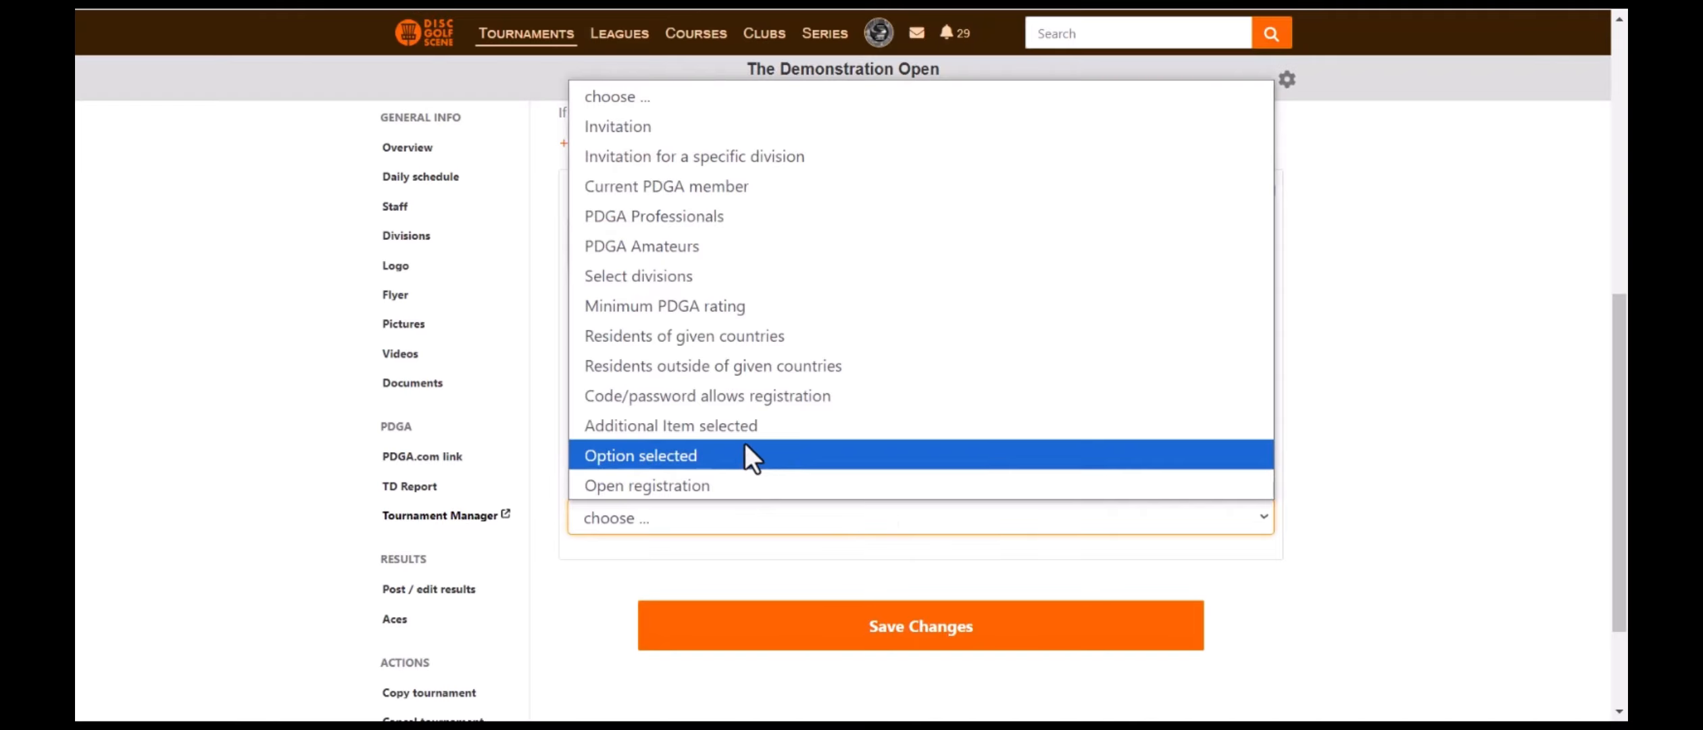
click(741, 426)
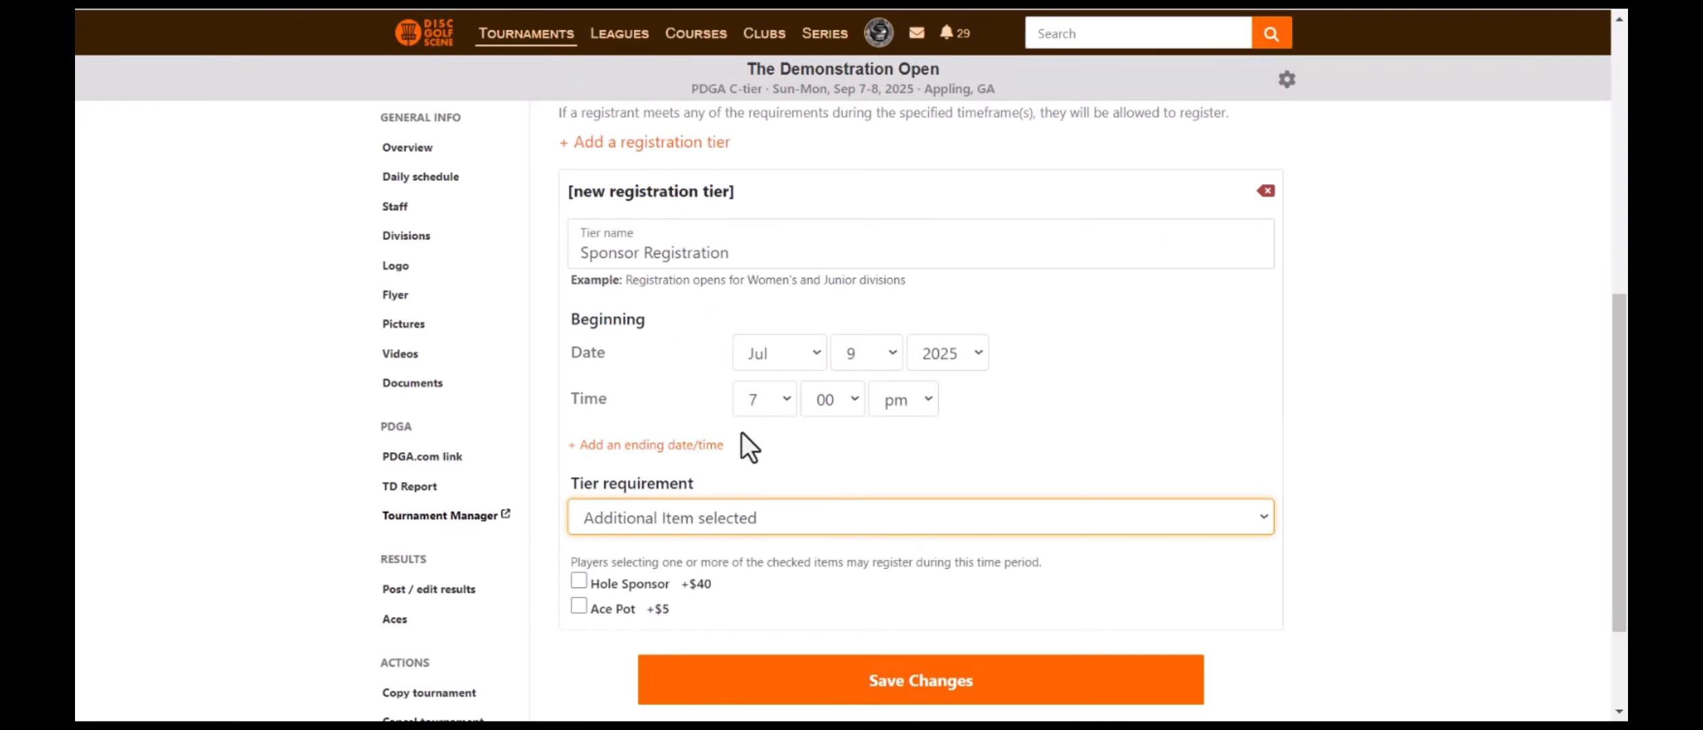
click(578, 582)
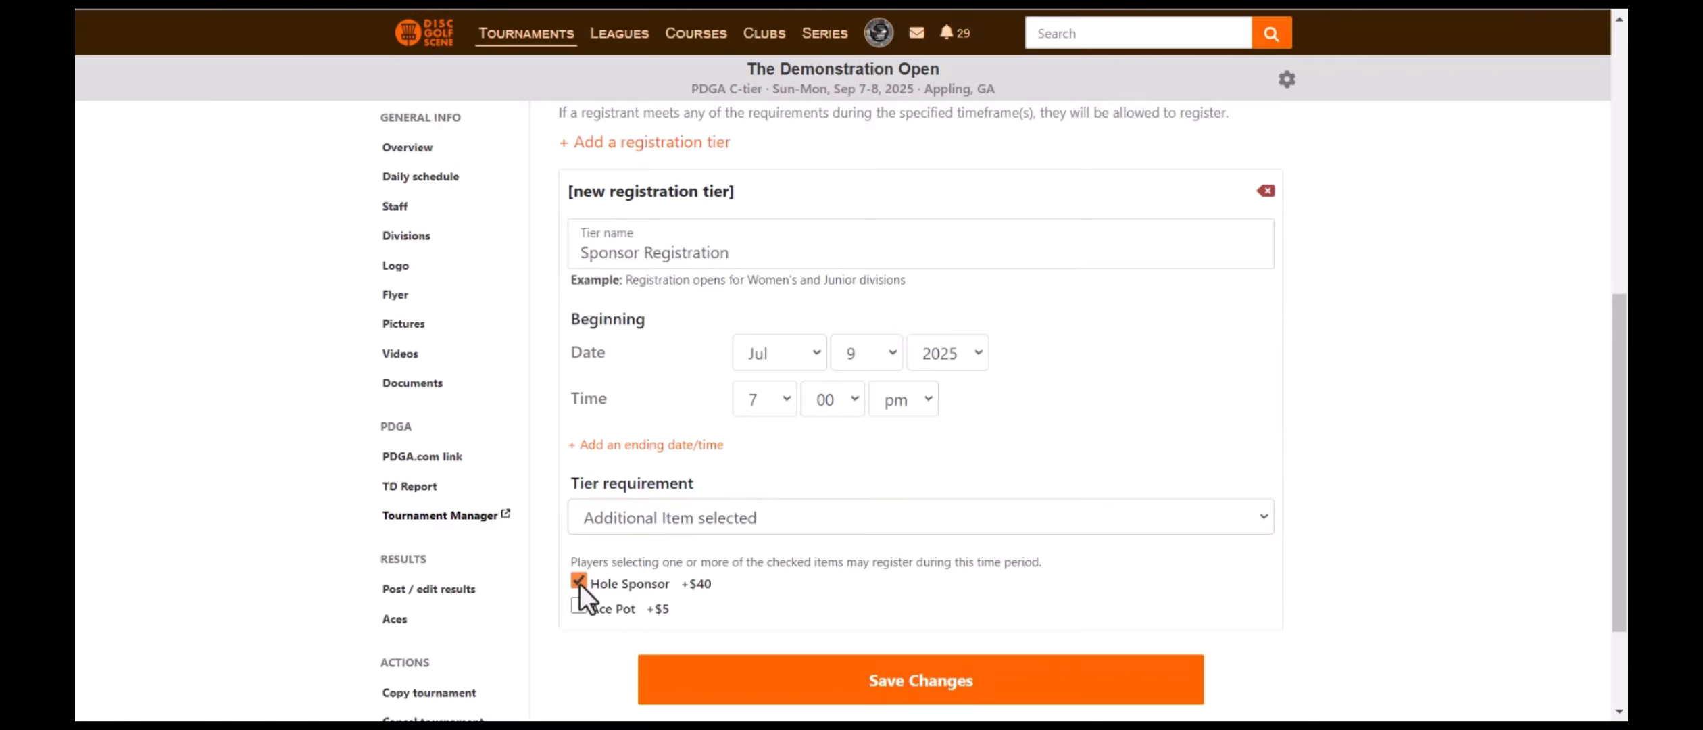
- Add an ending date of July 21 to the Sponsor Registration tier
click(639, 446)
click(761, 481)
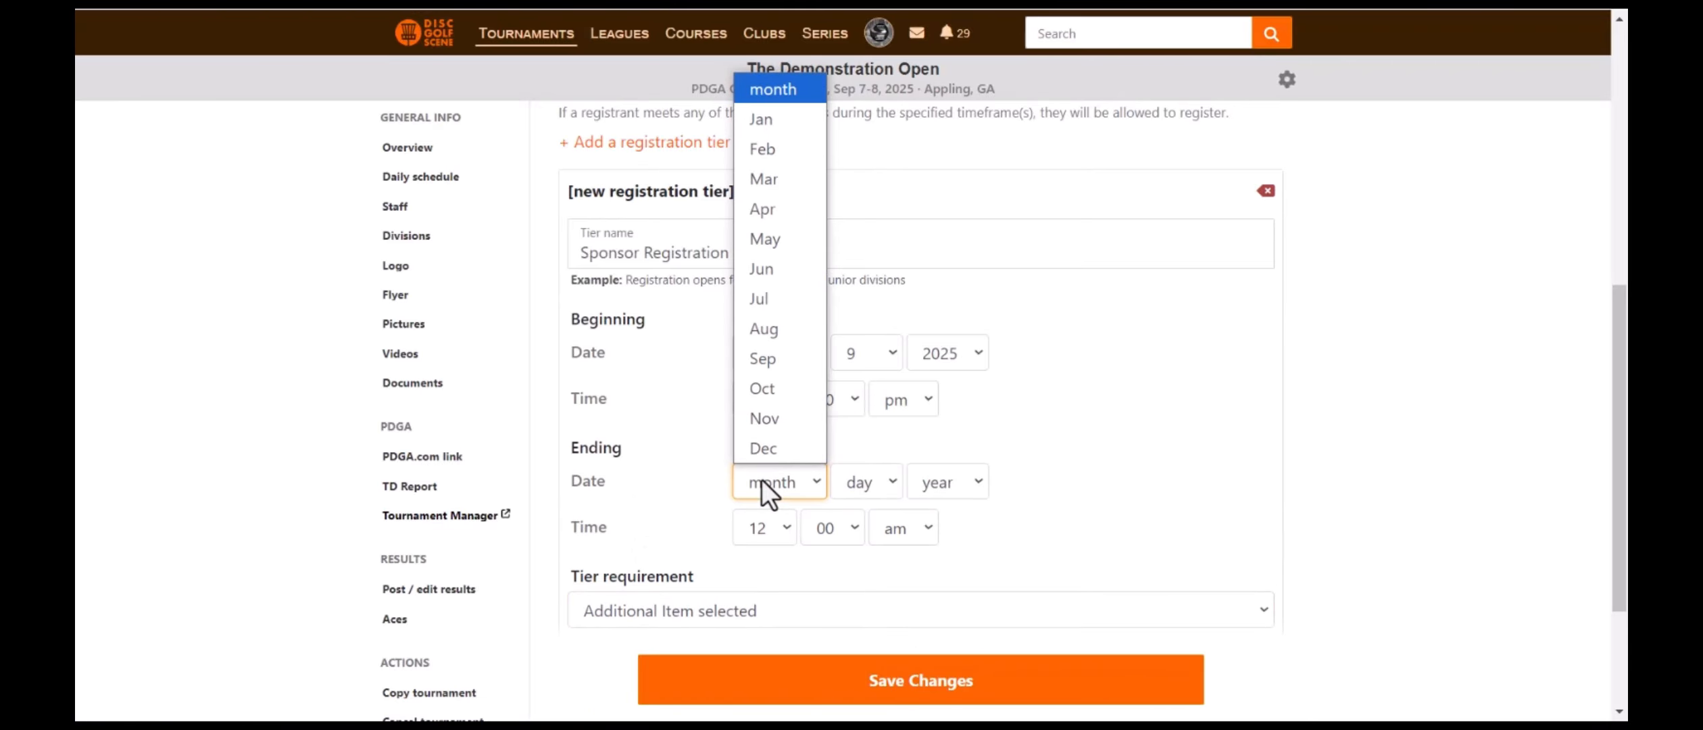
click(775, 299)
click(866, 480)
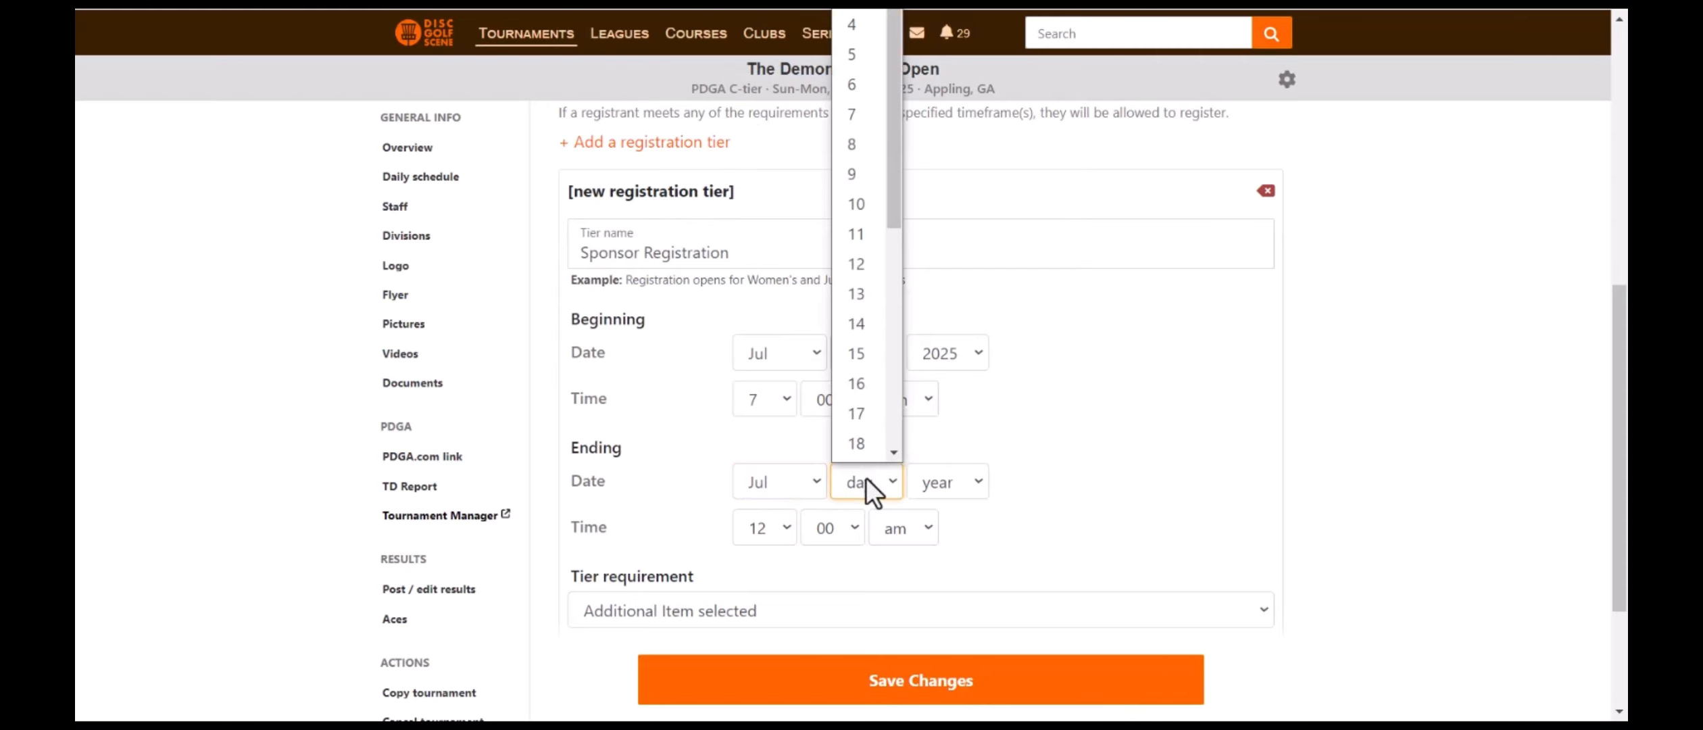
scroll(869, 327, down, 2)
click(854, 369)
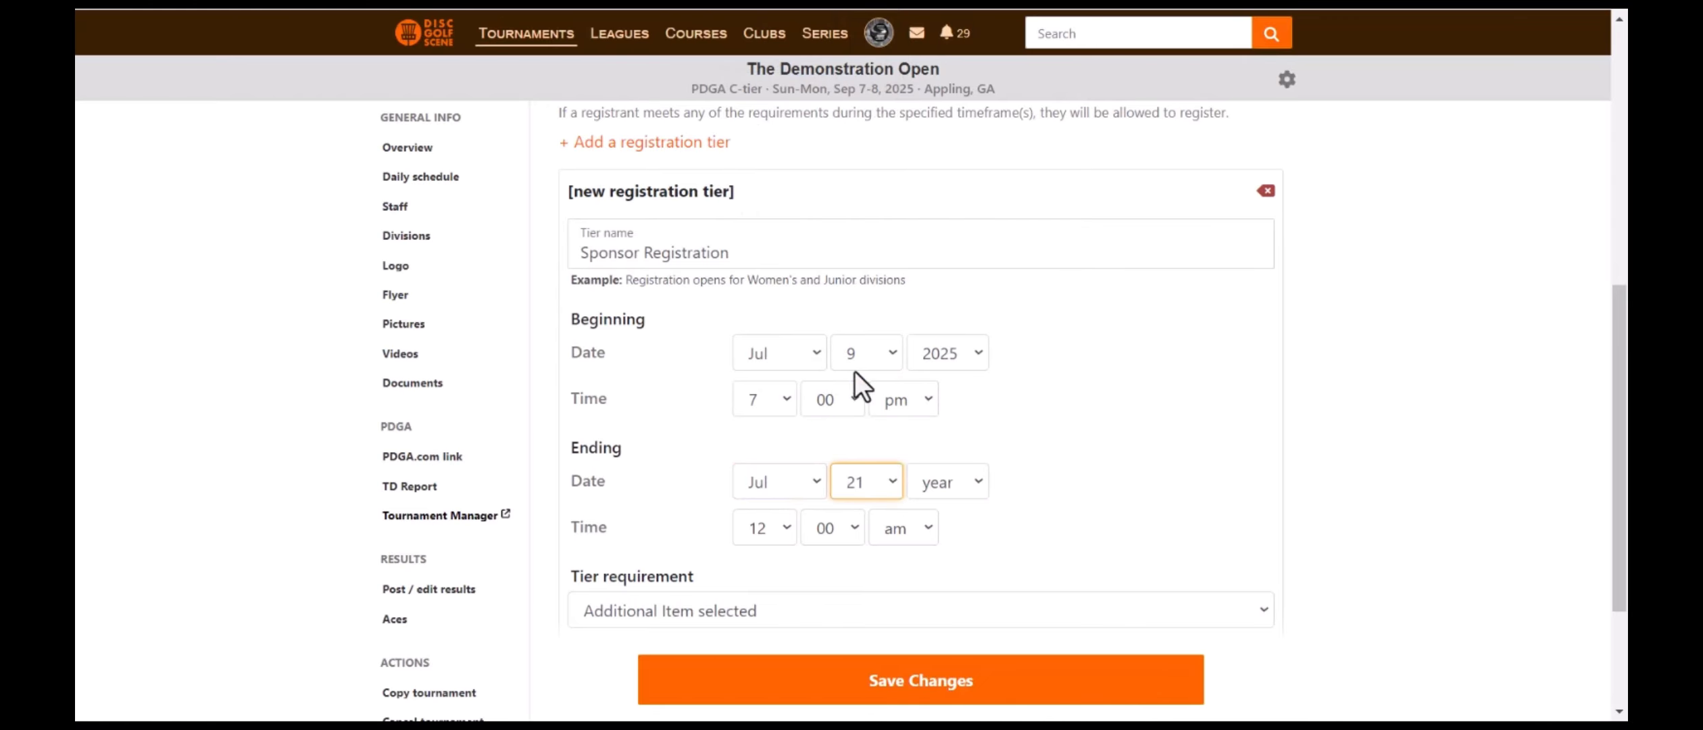
click(937, 479)
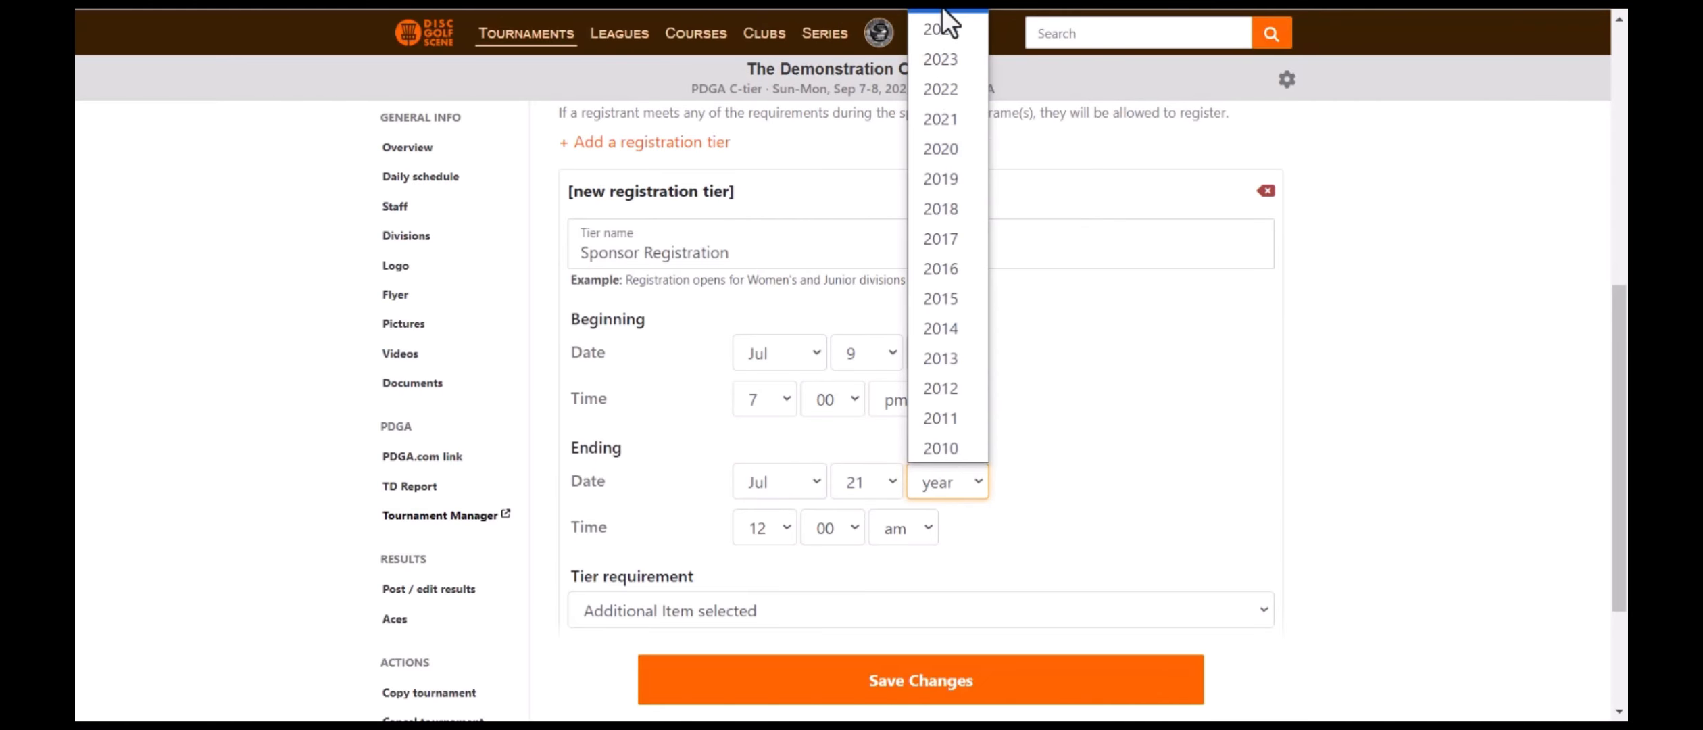
key(Escape)
- Set the Sponsor Registration tier's ending time to 6:00 pm and save the schedule
click(780, 526)
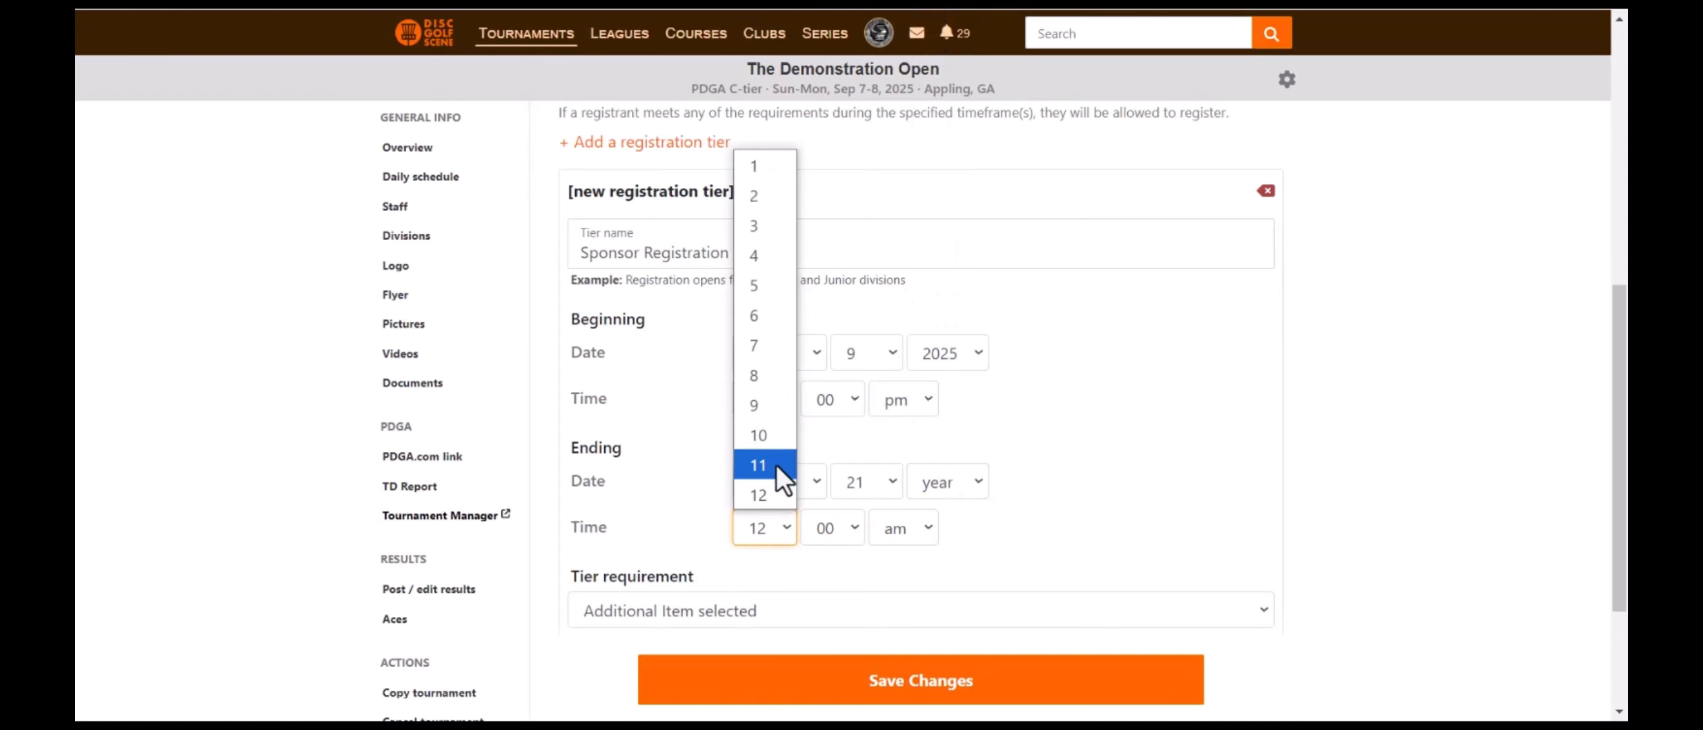
click(758, 320)
click(912, 535)
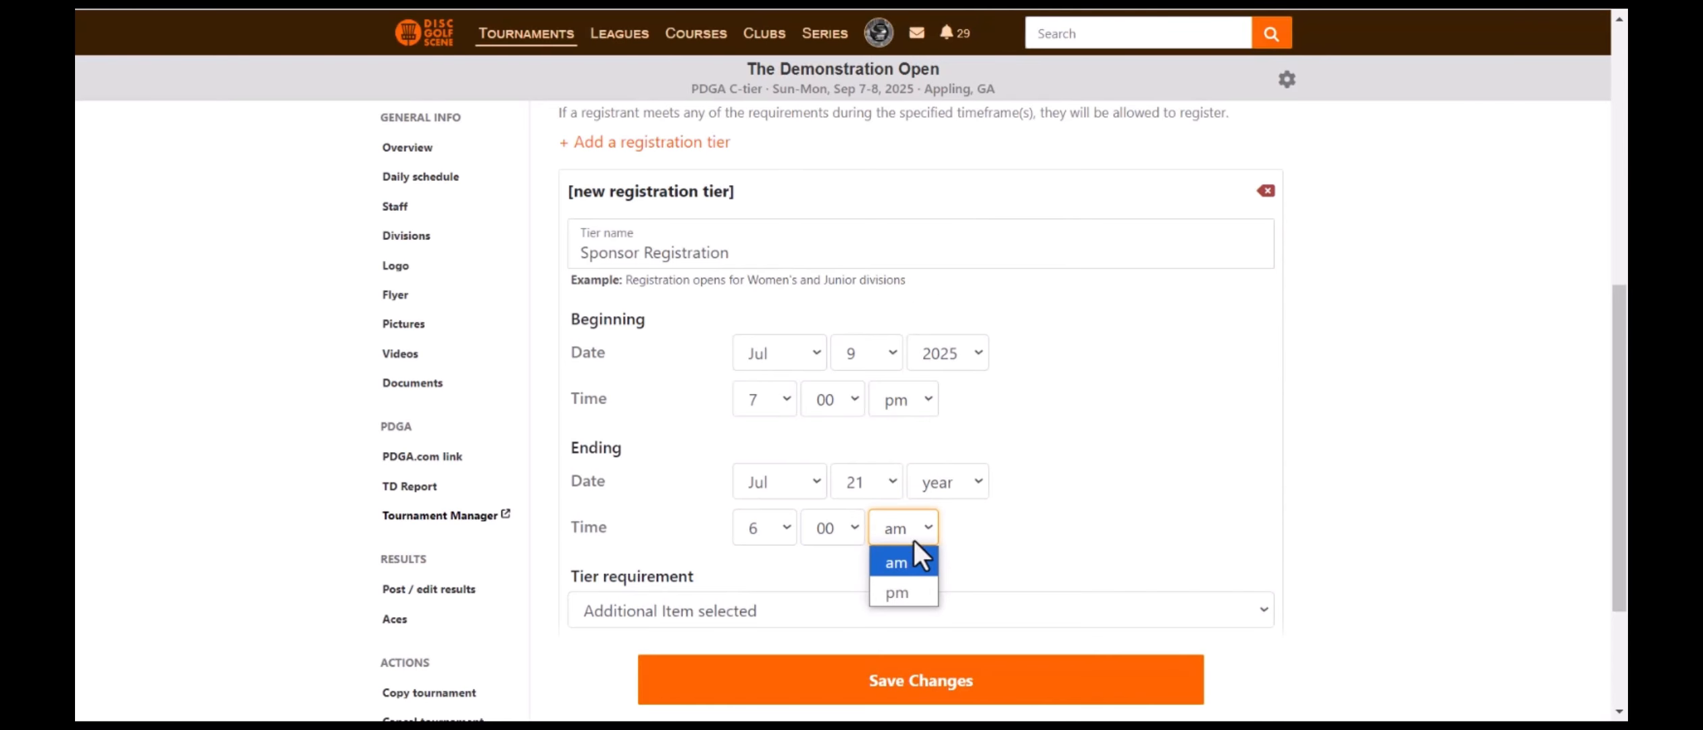
click(908, 586)
click(916, 690)
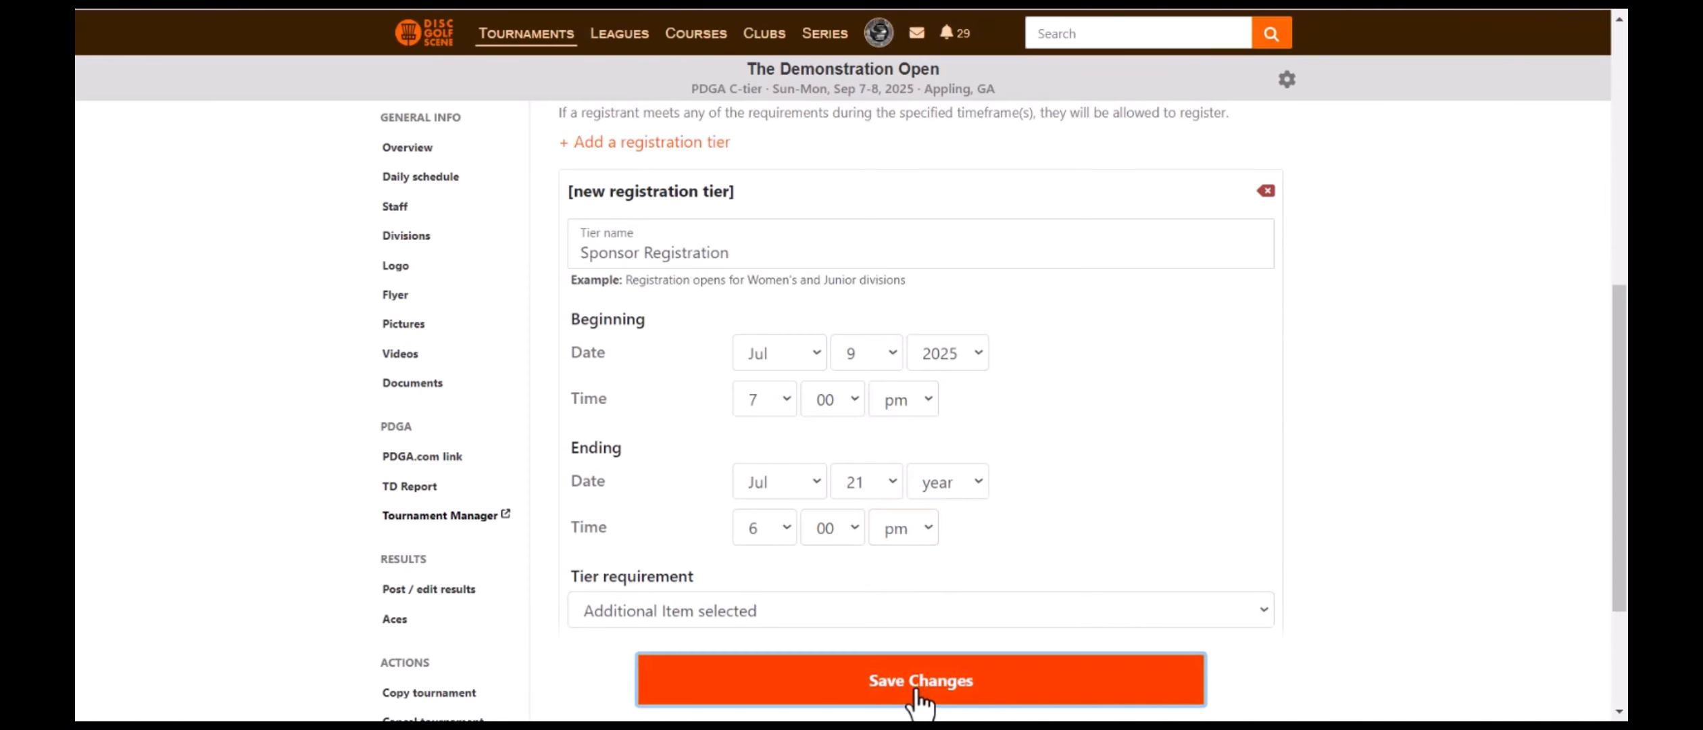
- Add a registration tier named MPO 970+ / FPO 870+ with a beginning date of July 11, 2025
scroll(831, 540, down, 3)
scroll(822, 526, down, 3)
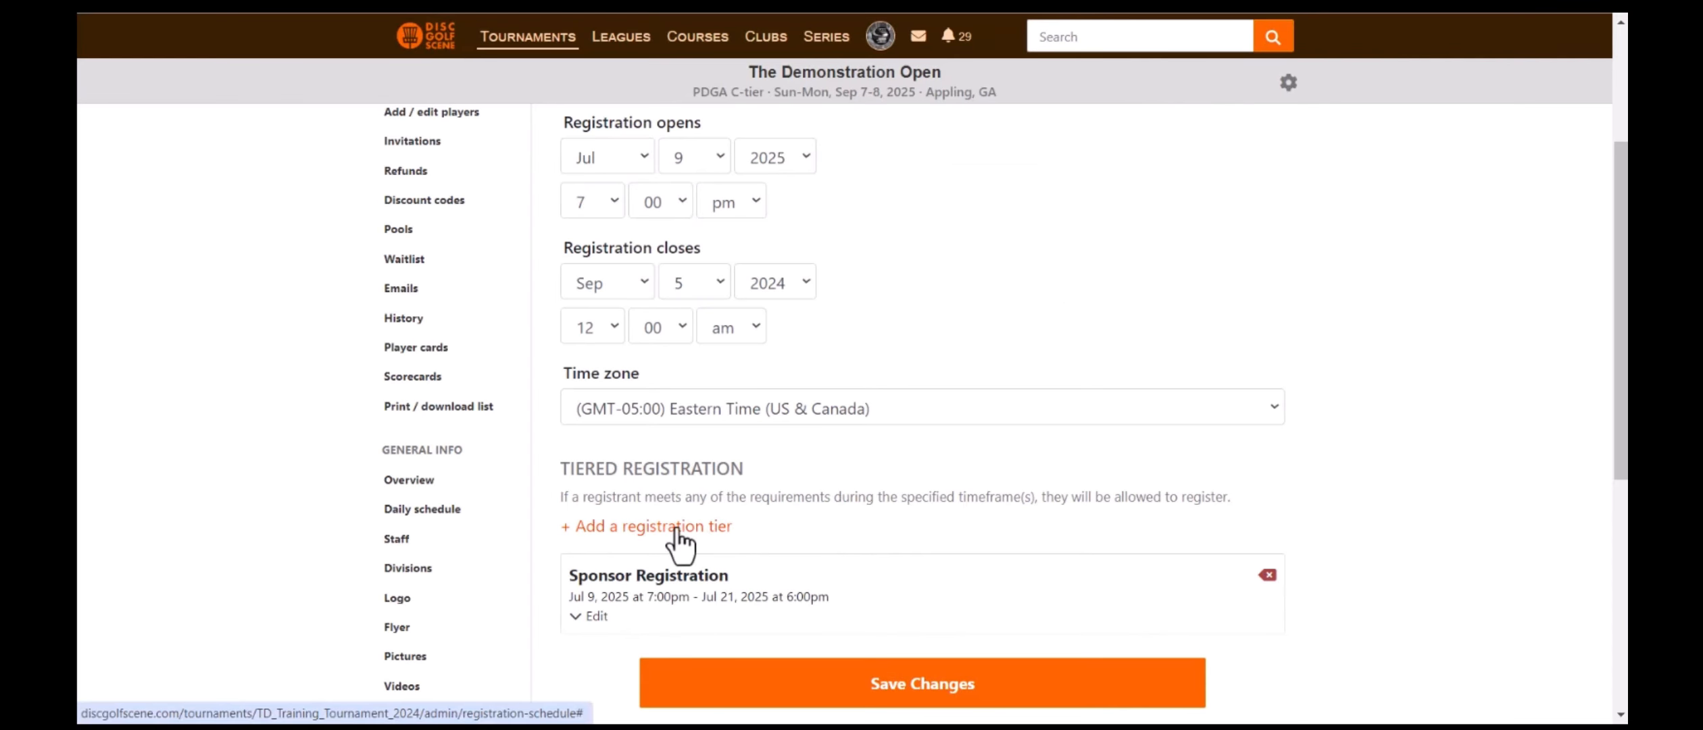
click(678, 527)
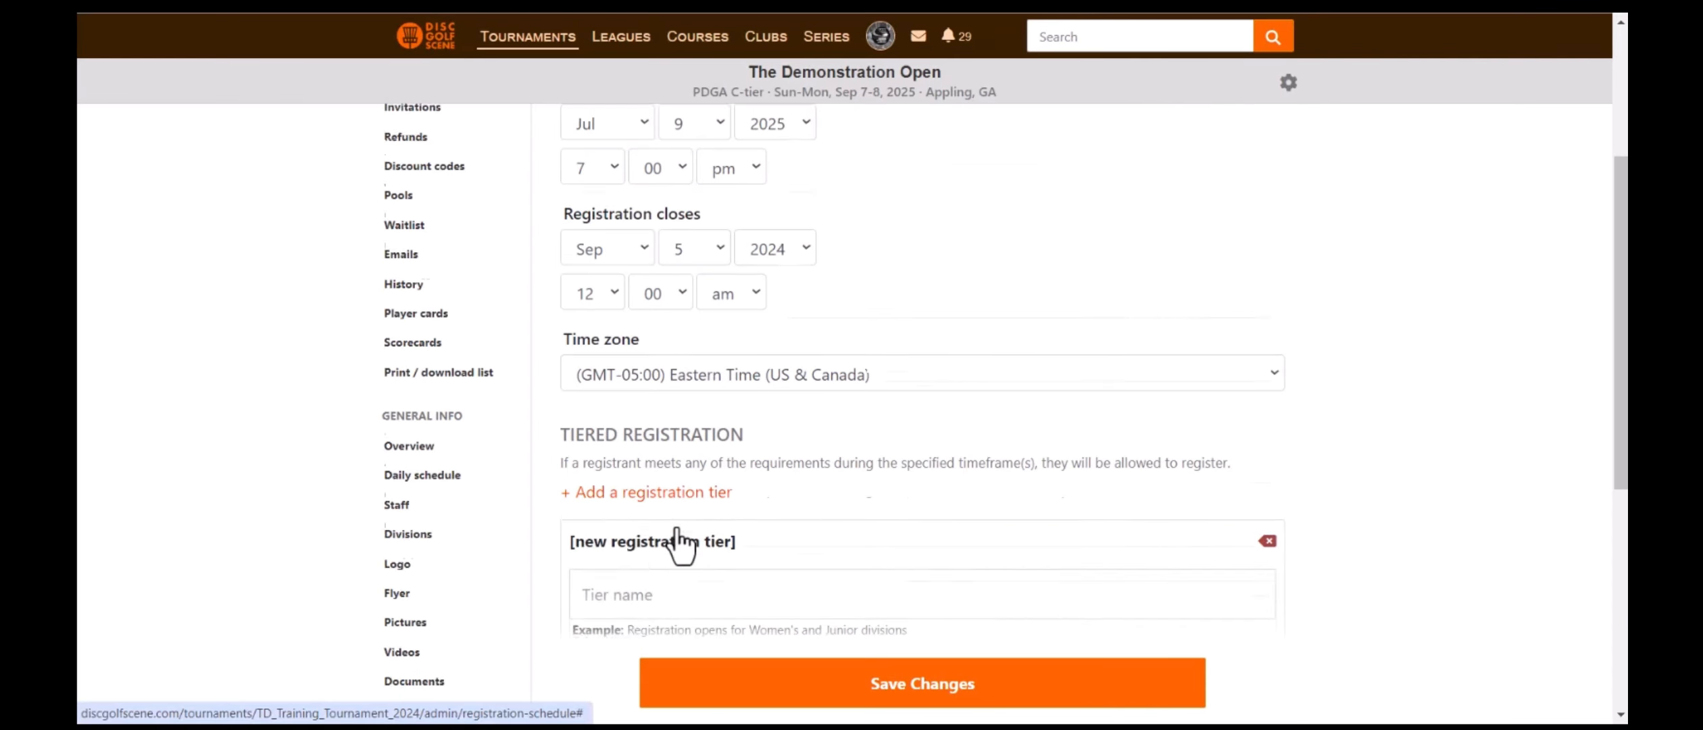
scroll(665, 419, down, 5)
click(659, 295)
text(MPO 97)
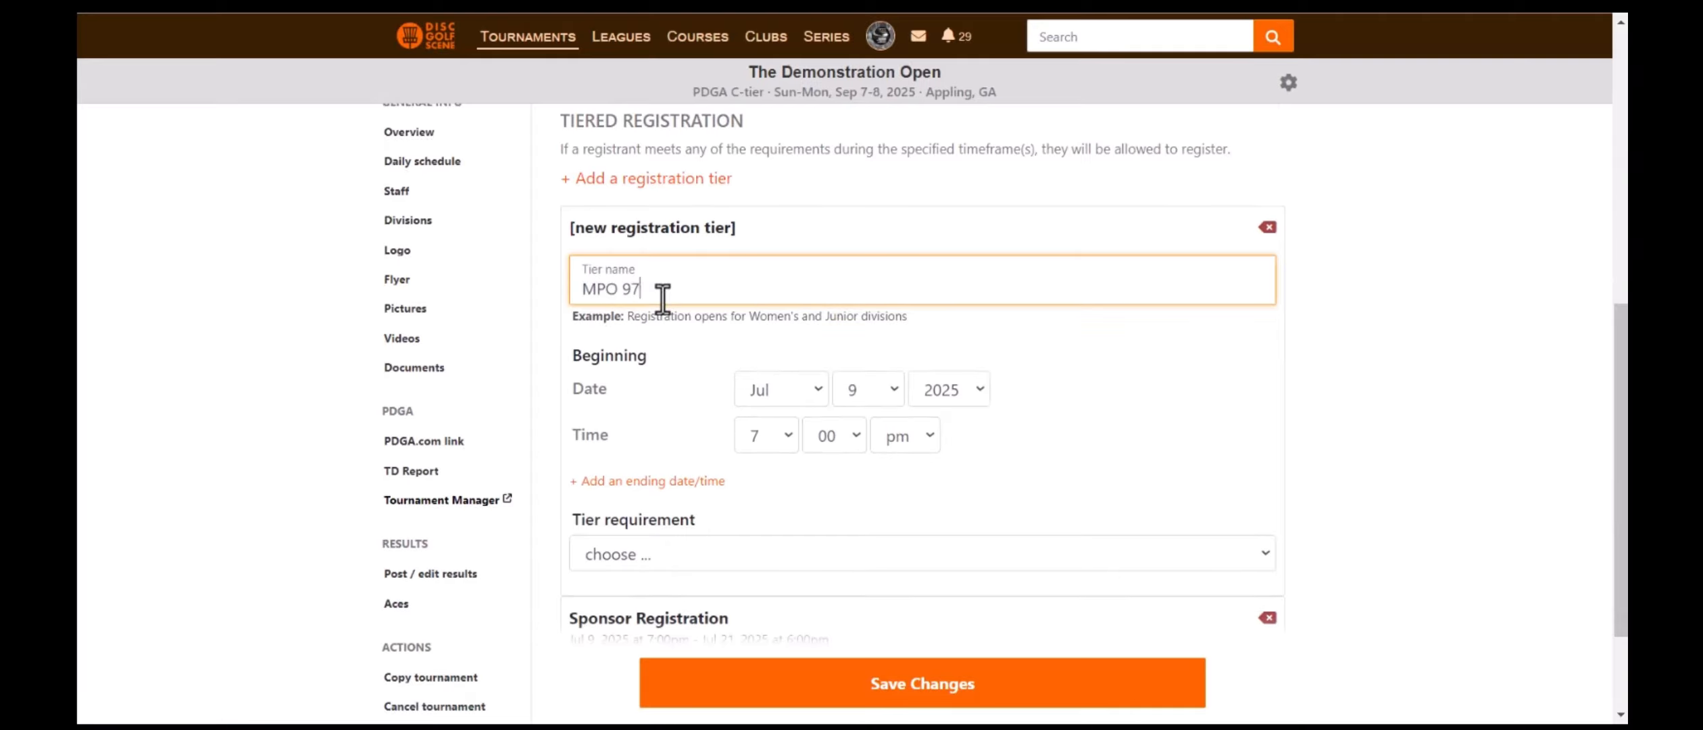
text(0+ / FPO 870+)
click(883, 387)
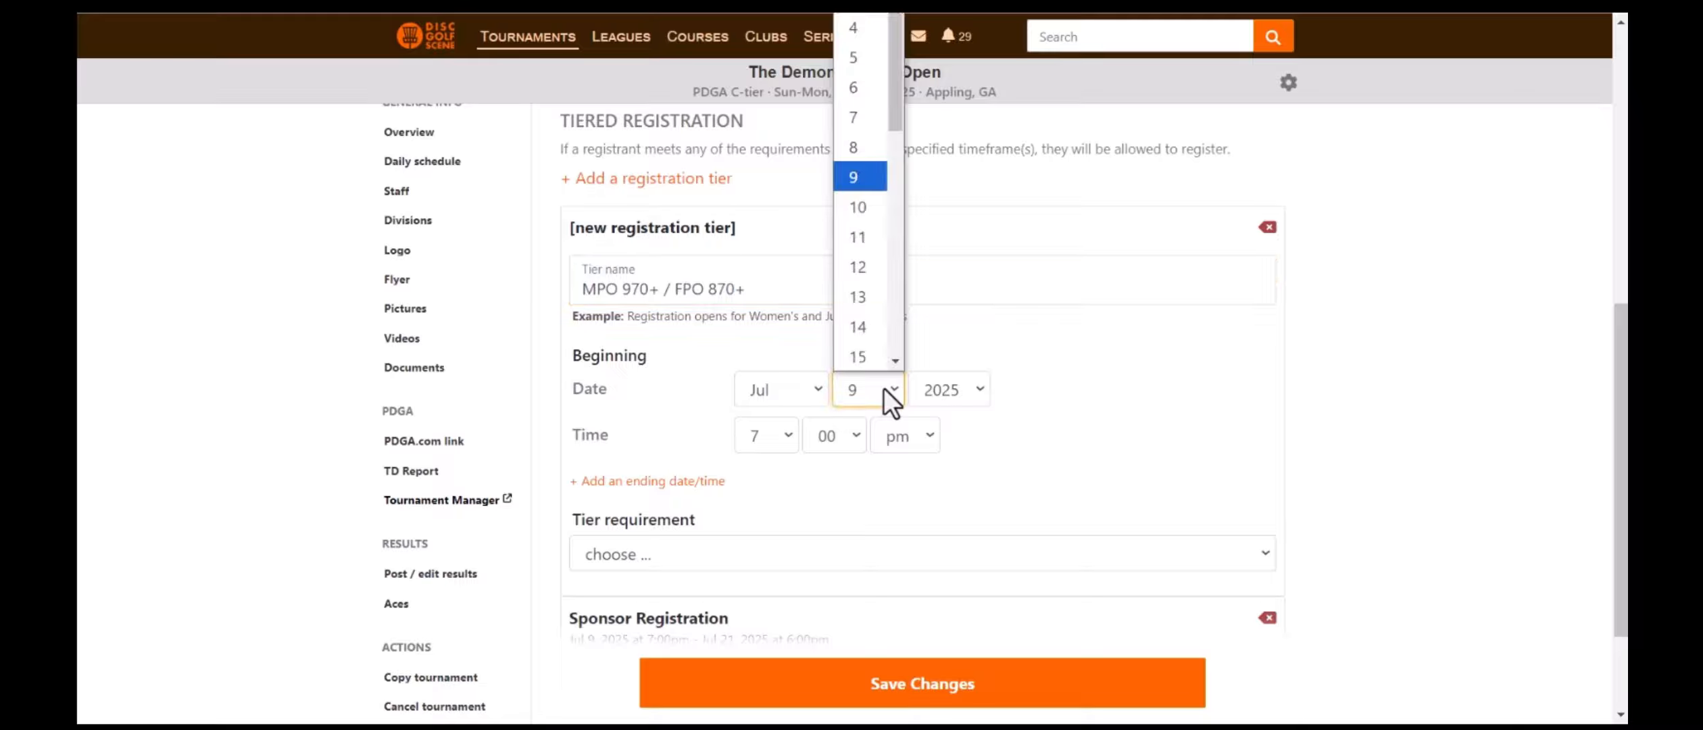
click(866, 236)
- Set the tier requirement to Minimum PDGA rating and enable the MPO division with a minimum of 970
click(700, 562)
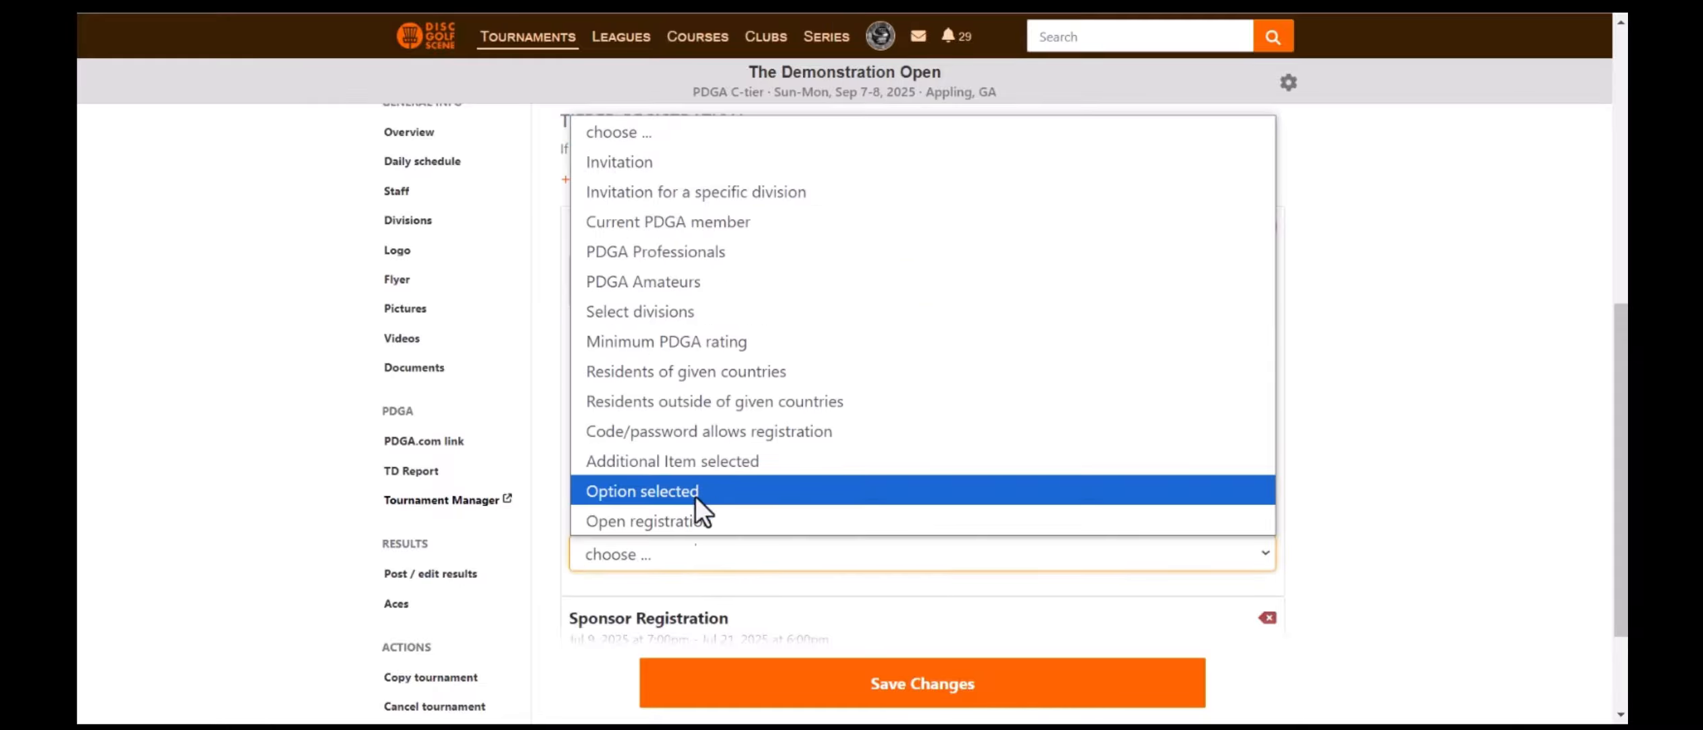
click(685, 347)
scroll(744, 520, down, 3)
scroll(745, 521, down, 2)
click(579, 409)
click(669, 409)
text(970)
- Enable the FPO division with a minimum rating of 870 and save the schedule
scroll(664, 410, down, 1)
scroll(664, 410, down, 3)
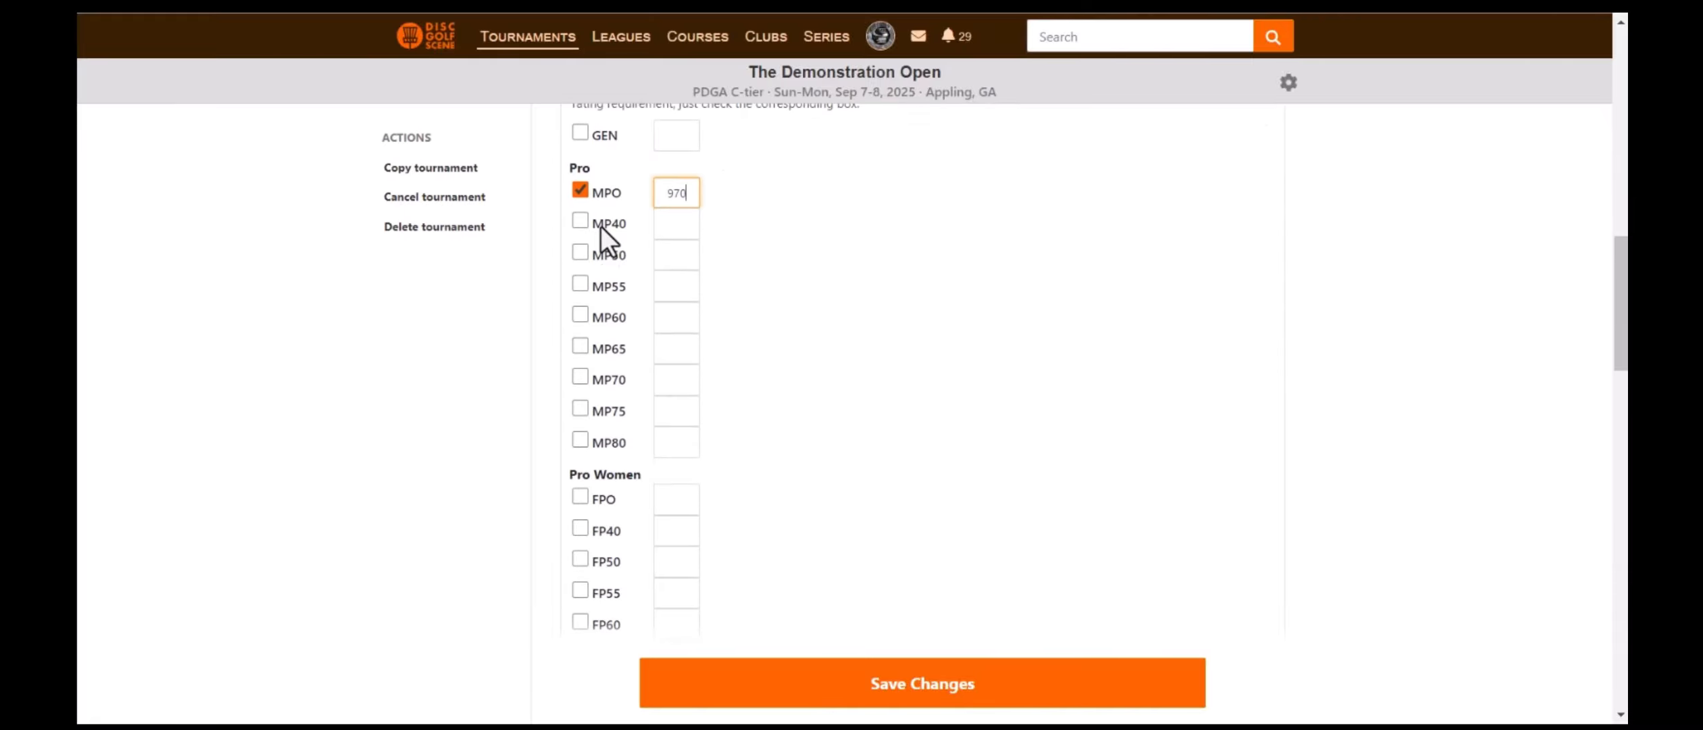
click(580, 496)
click(685, 498)
text(870)
click(895, 695)
- Add a registration tier named Registration for Women with a beginning date of July 16, 2025
scroll(968, 600, down, 5)
scroll(552, 98, up, 2)
click(657, 395)
text(Registration for Women)
scroll(869, 442, down, 3)
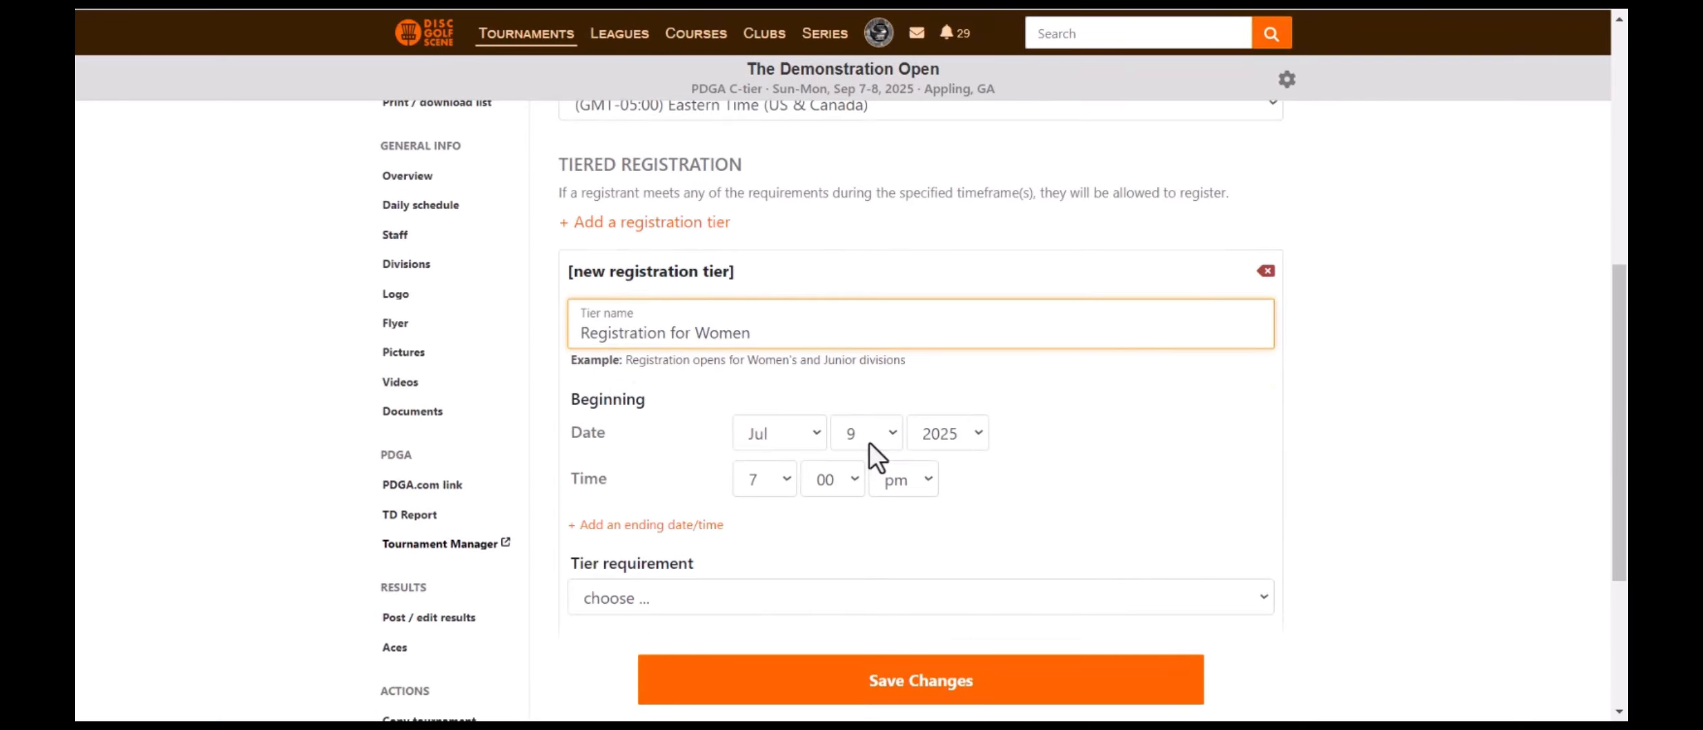
click(869, 435)
scroll(873, 369, down, 3)
click(871, 209)
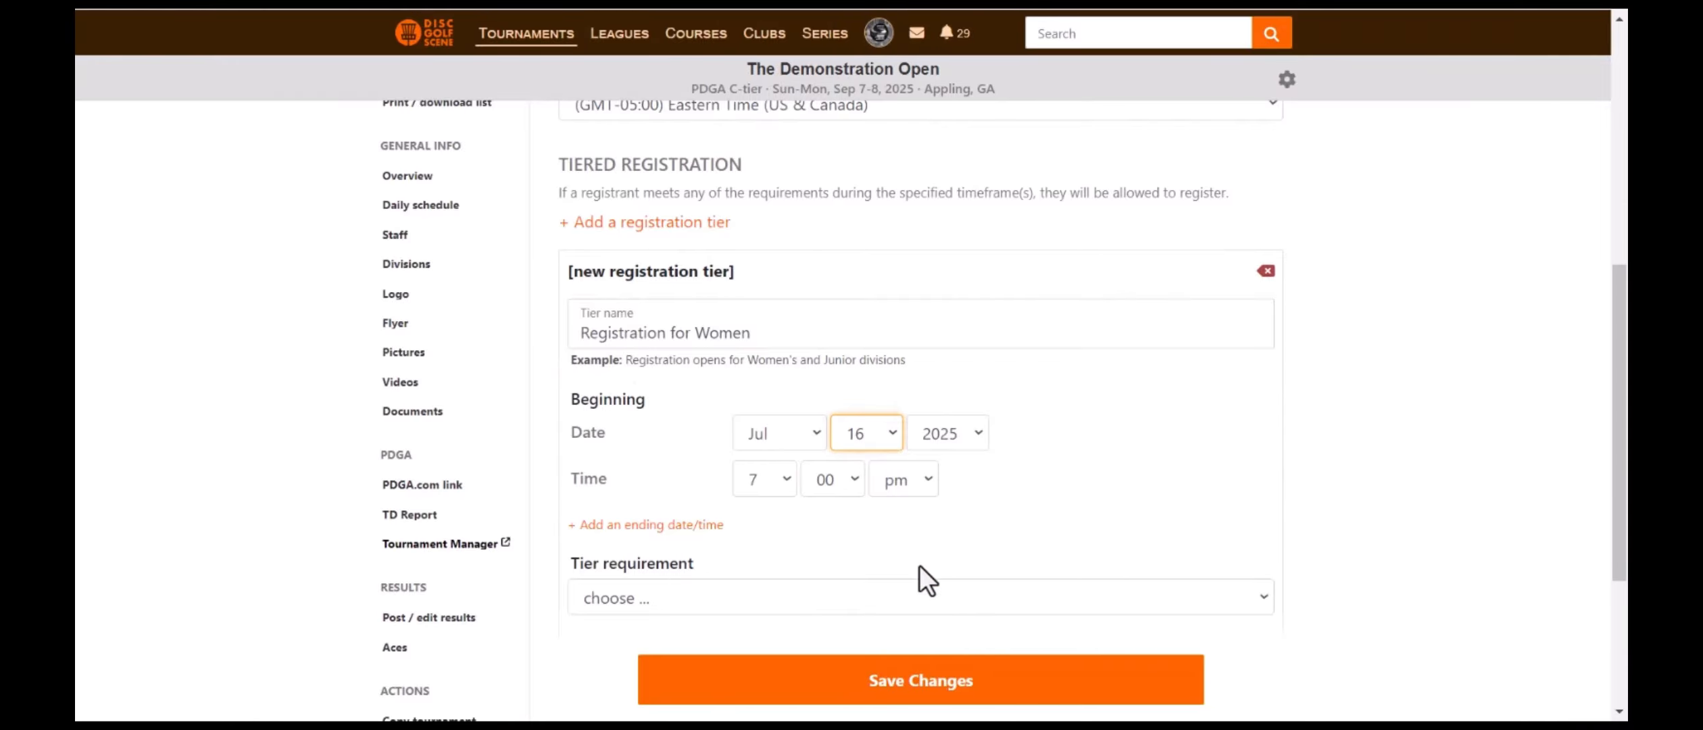
- Set the tier requirement to Select divisions, check the women's divisions and save the schedule
scroll(652, 378, down, 3)
click(652, 378)
click(811, 142)
scroll(814, 406, down, 4)
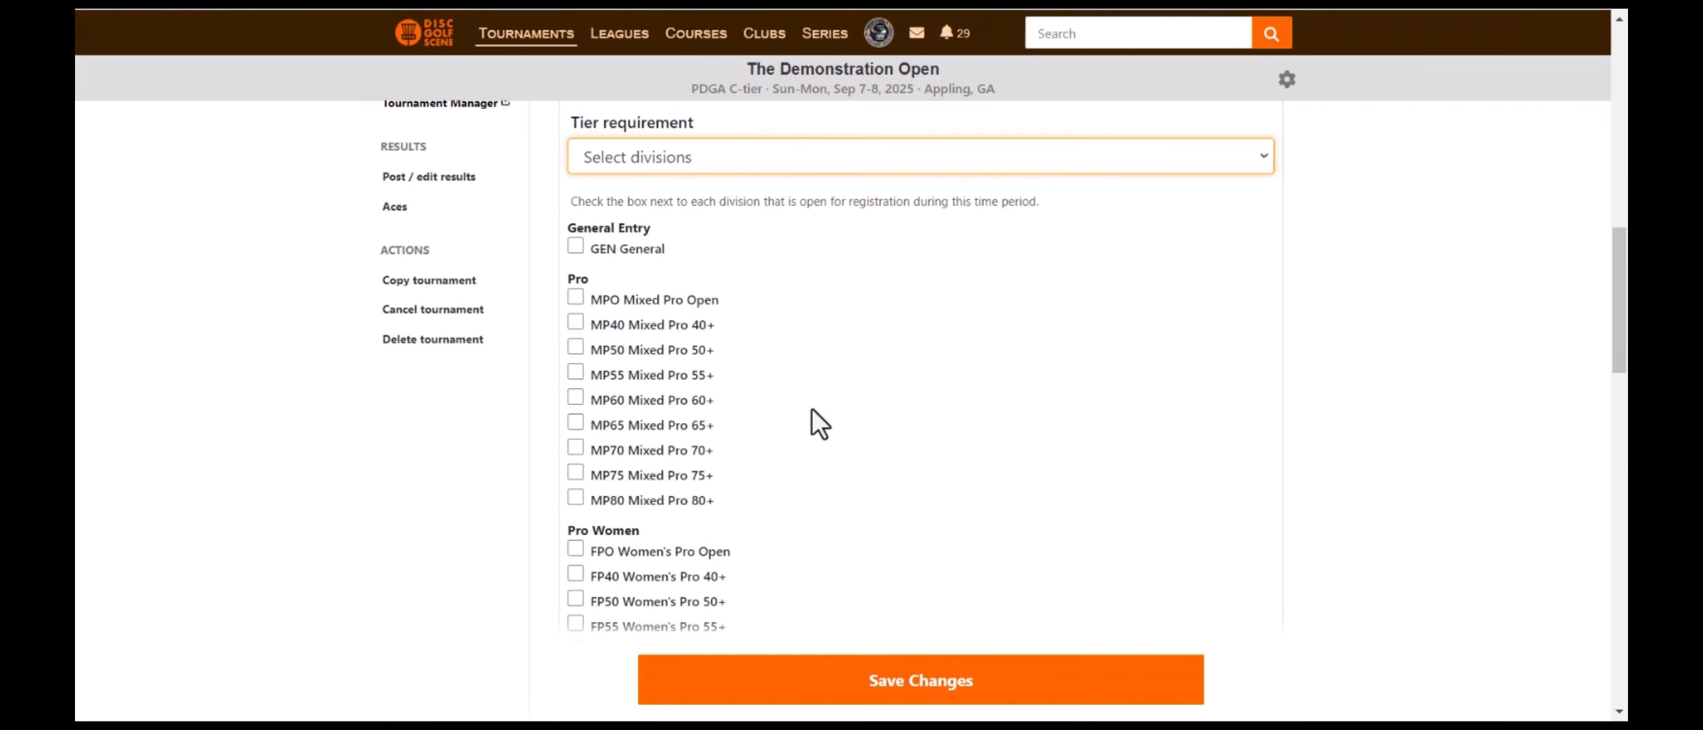
click(574, 486)
scroll(574, 486, down, 8)
click(574, 494)
click(902, 684)
- Add a registration tier named Open Registration with a beginning date of July 18, 2025
scroll(924, 521, down, 5)
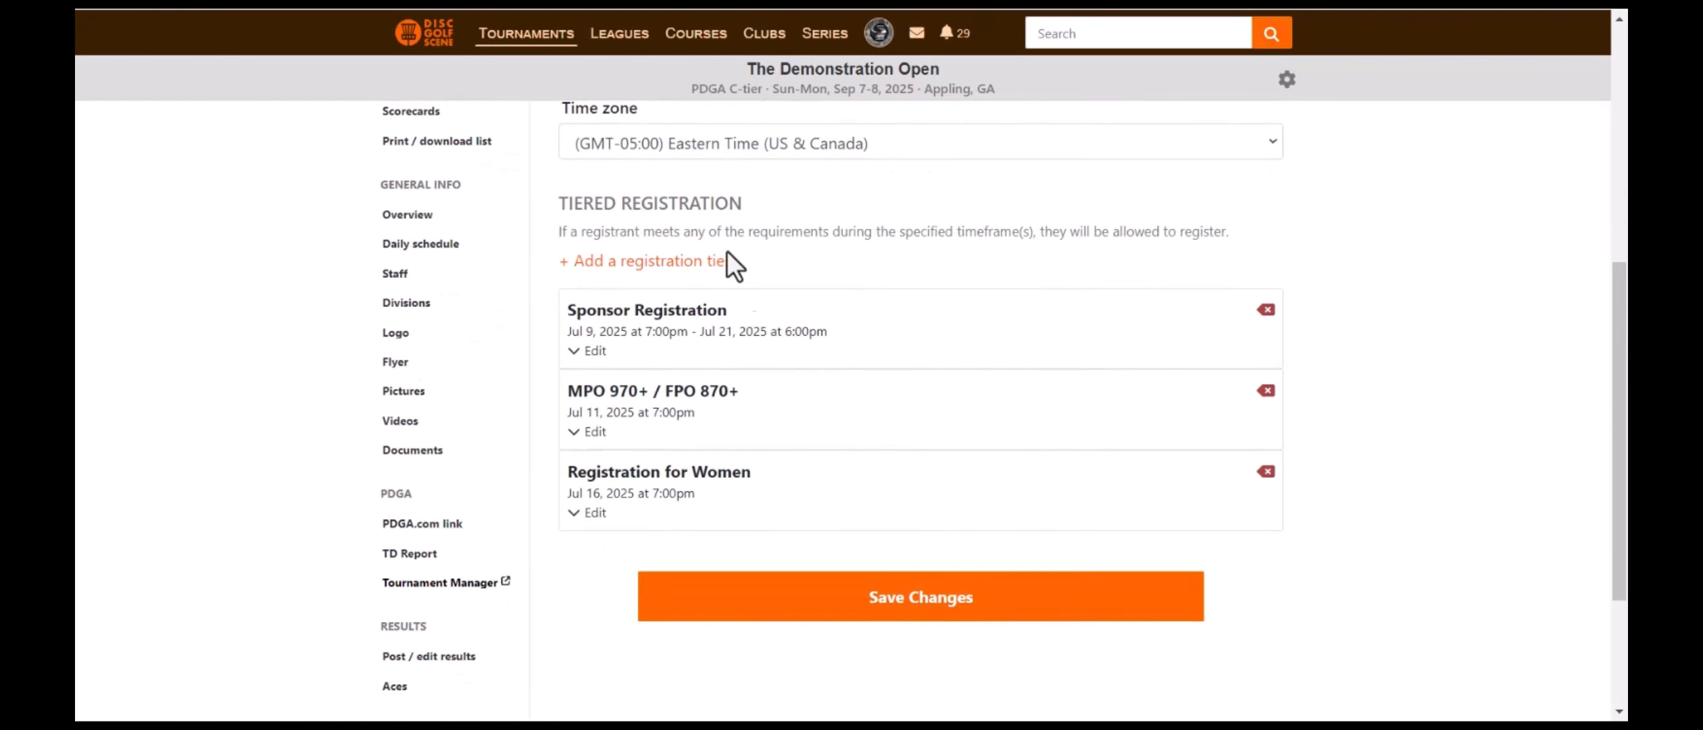
scroll(764, 327, up, 1)
click(647, 336)
click(817, 437)
text(Open Registration)
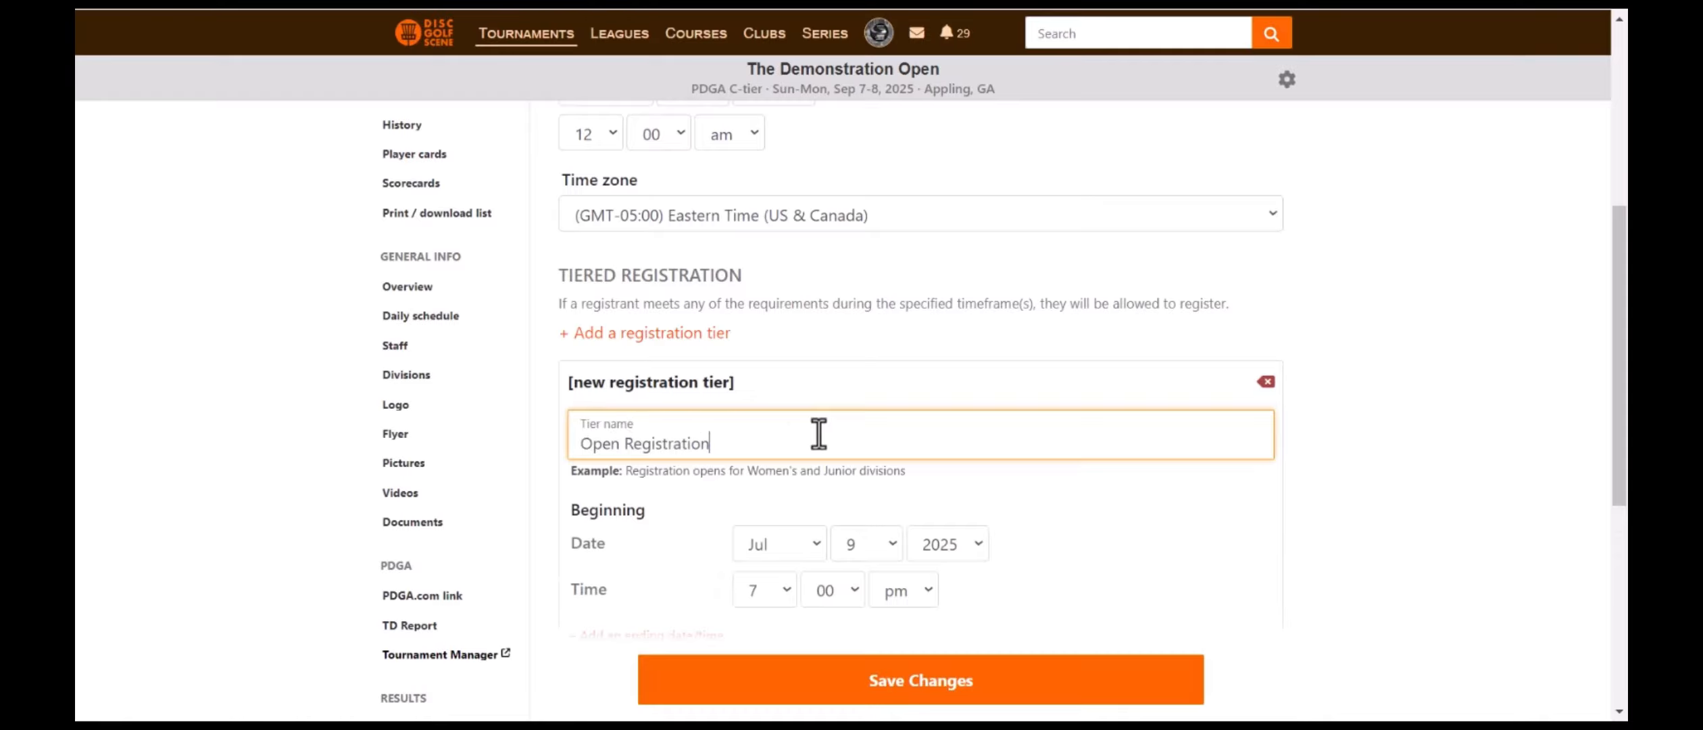
click(869, 539)
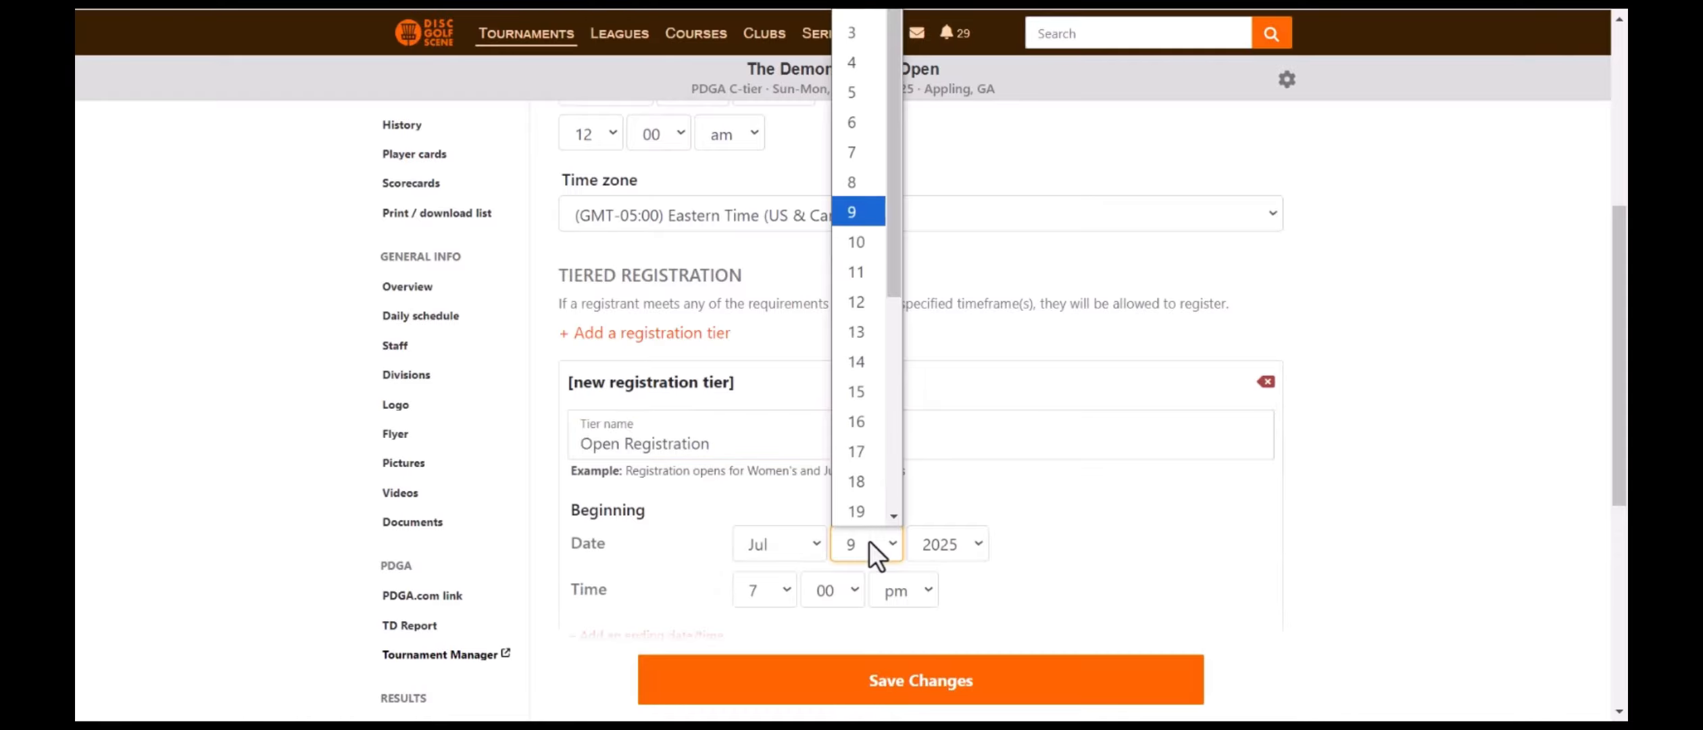
click(866, 426)
- Set the Open Registration tier's requirement to Open registration and save the schedule
scroll(866, 611, down, 3)
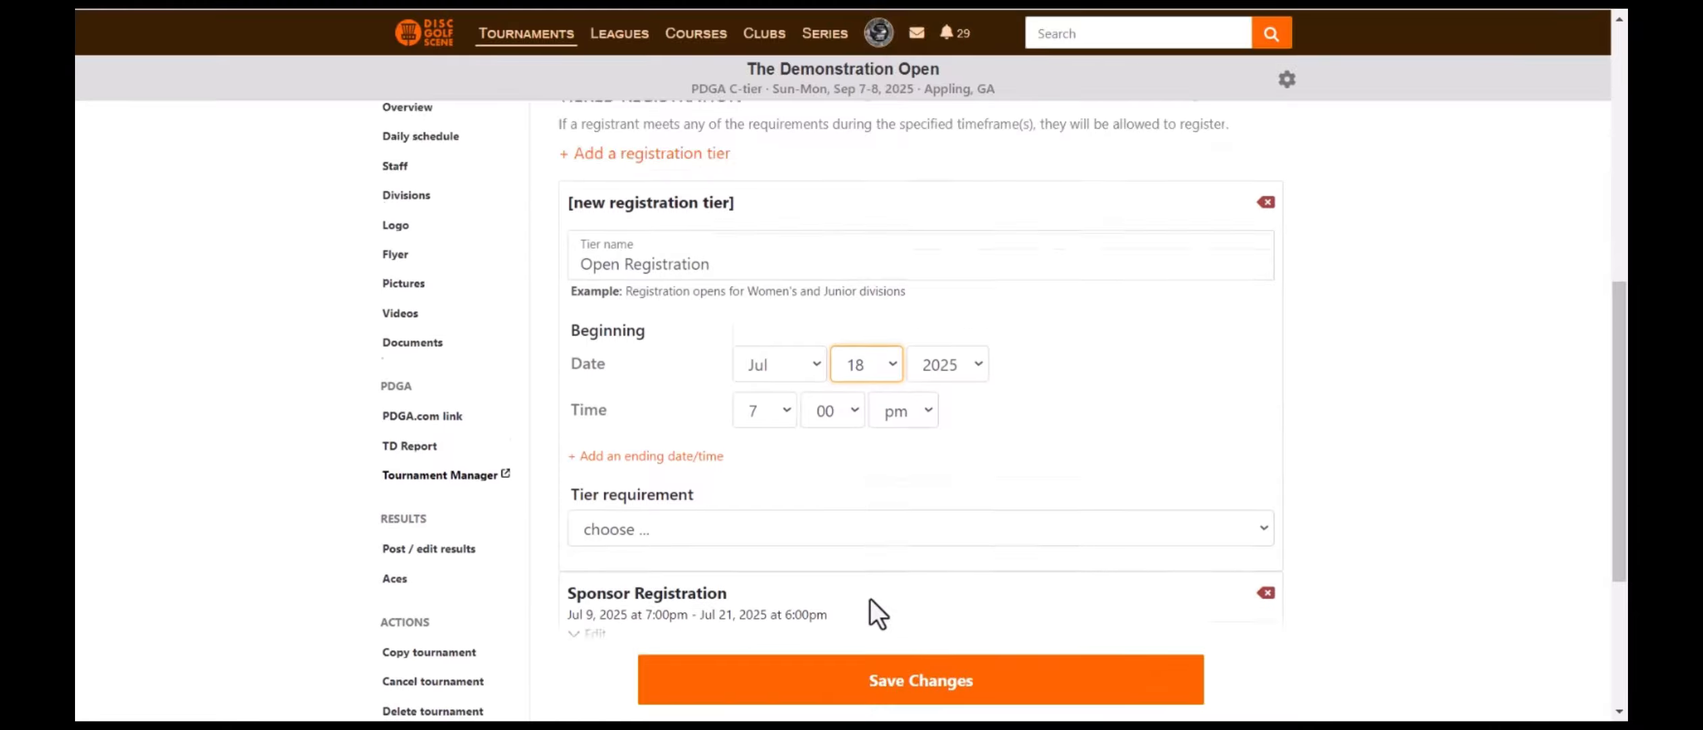
click(684, 473)
click(674, 427)
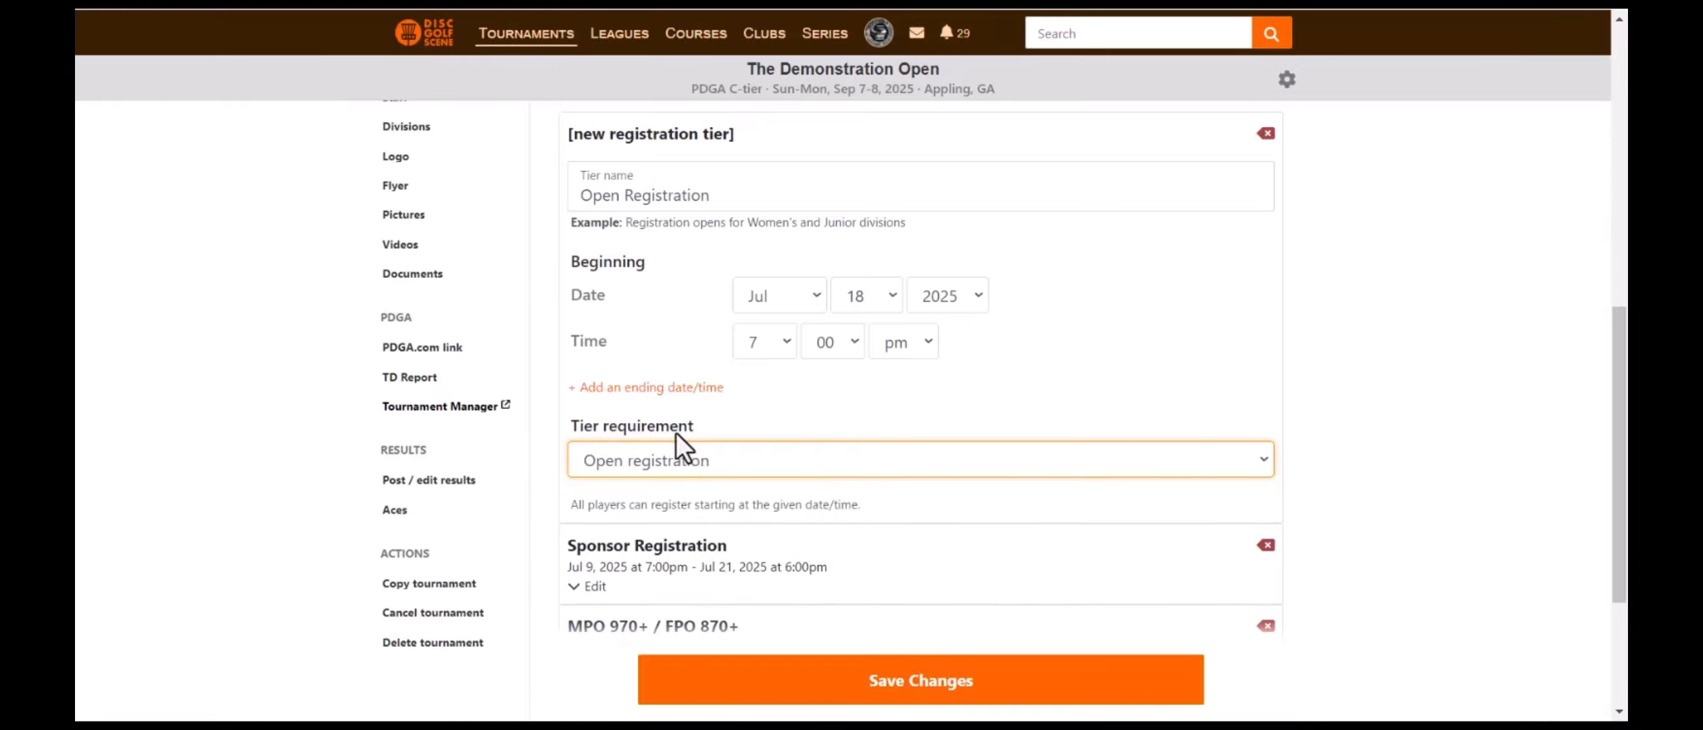
click(835, 672)
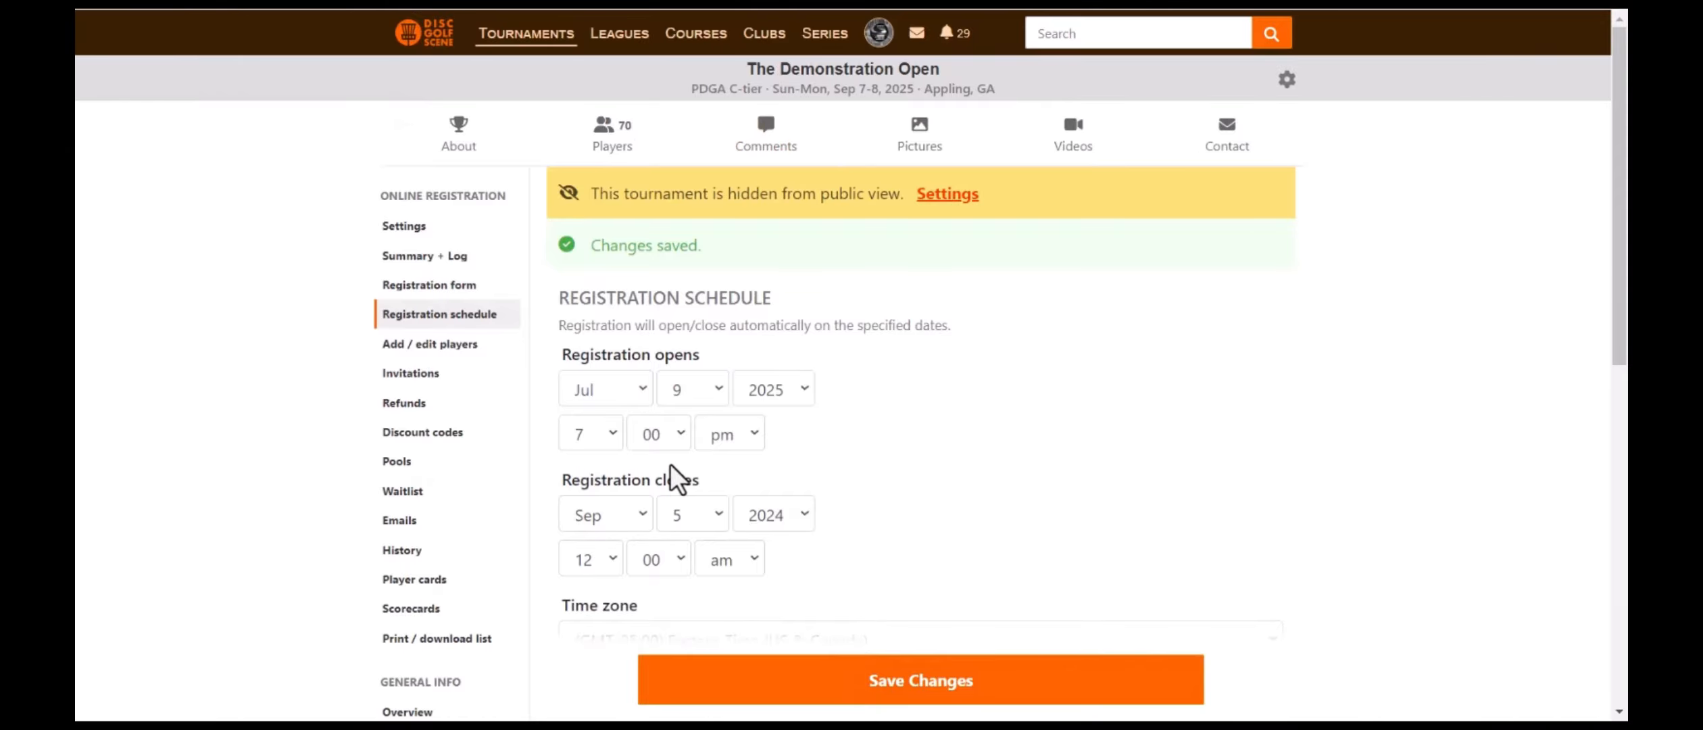
- Set the registration closing time to 6:00 pm and save the schedule
click(608, 568)
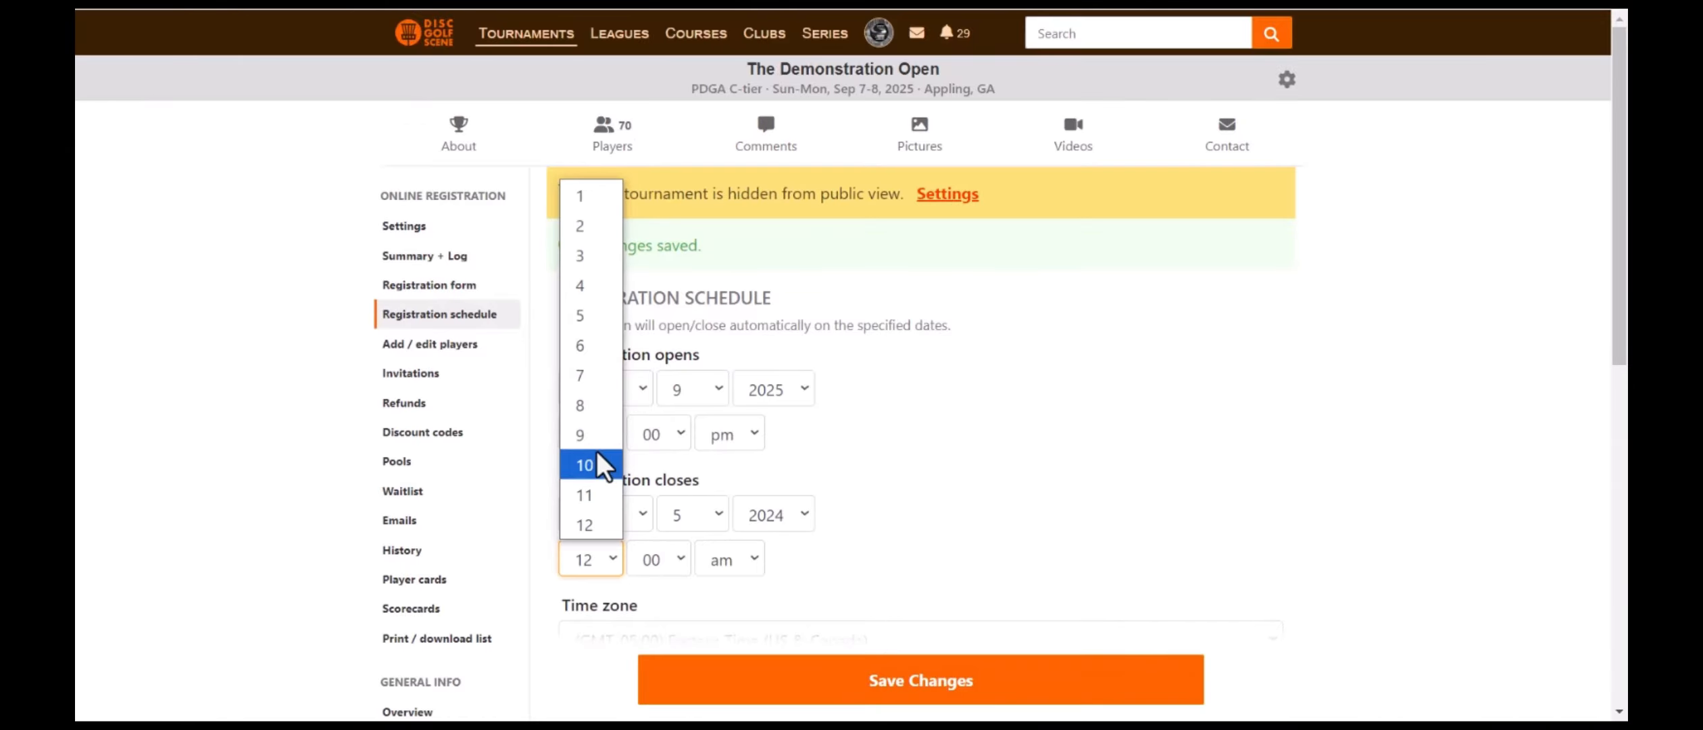
click(571, 352)
click(754, 566)
click(747, 619)
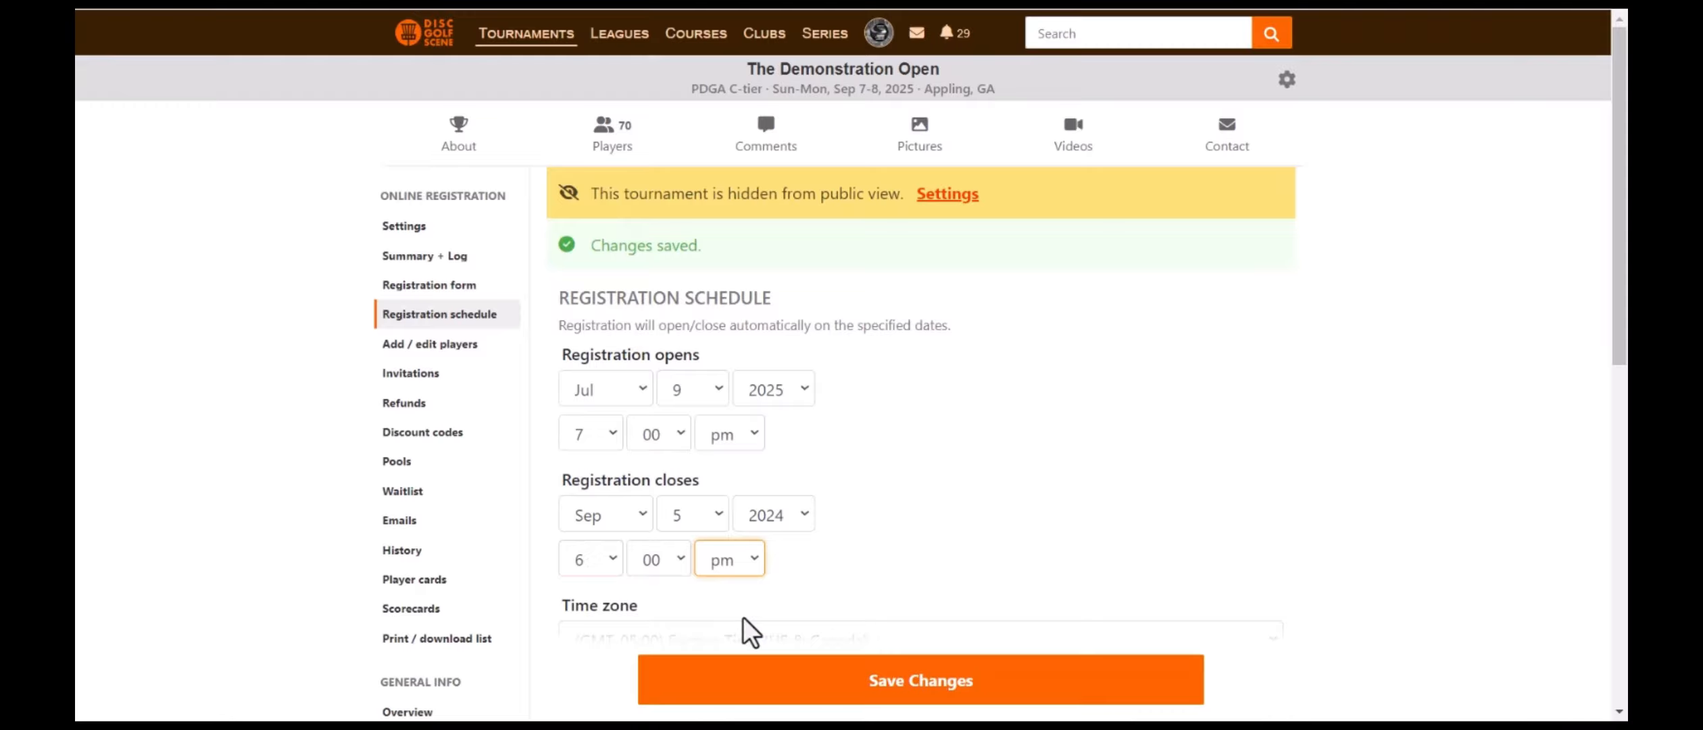
click(783, 688)
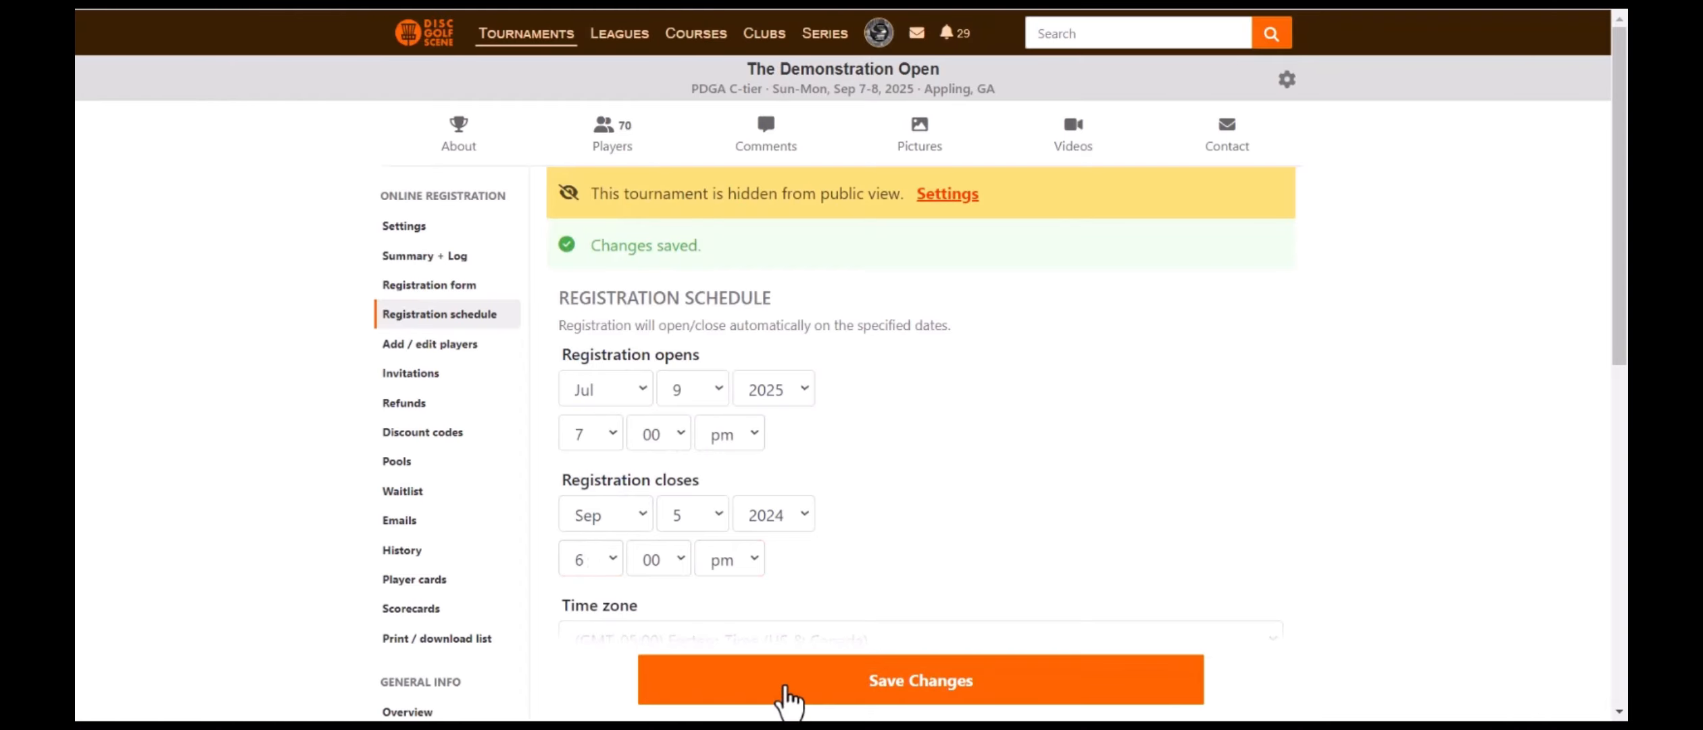
scroll(1268, 483, down, 5)
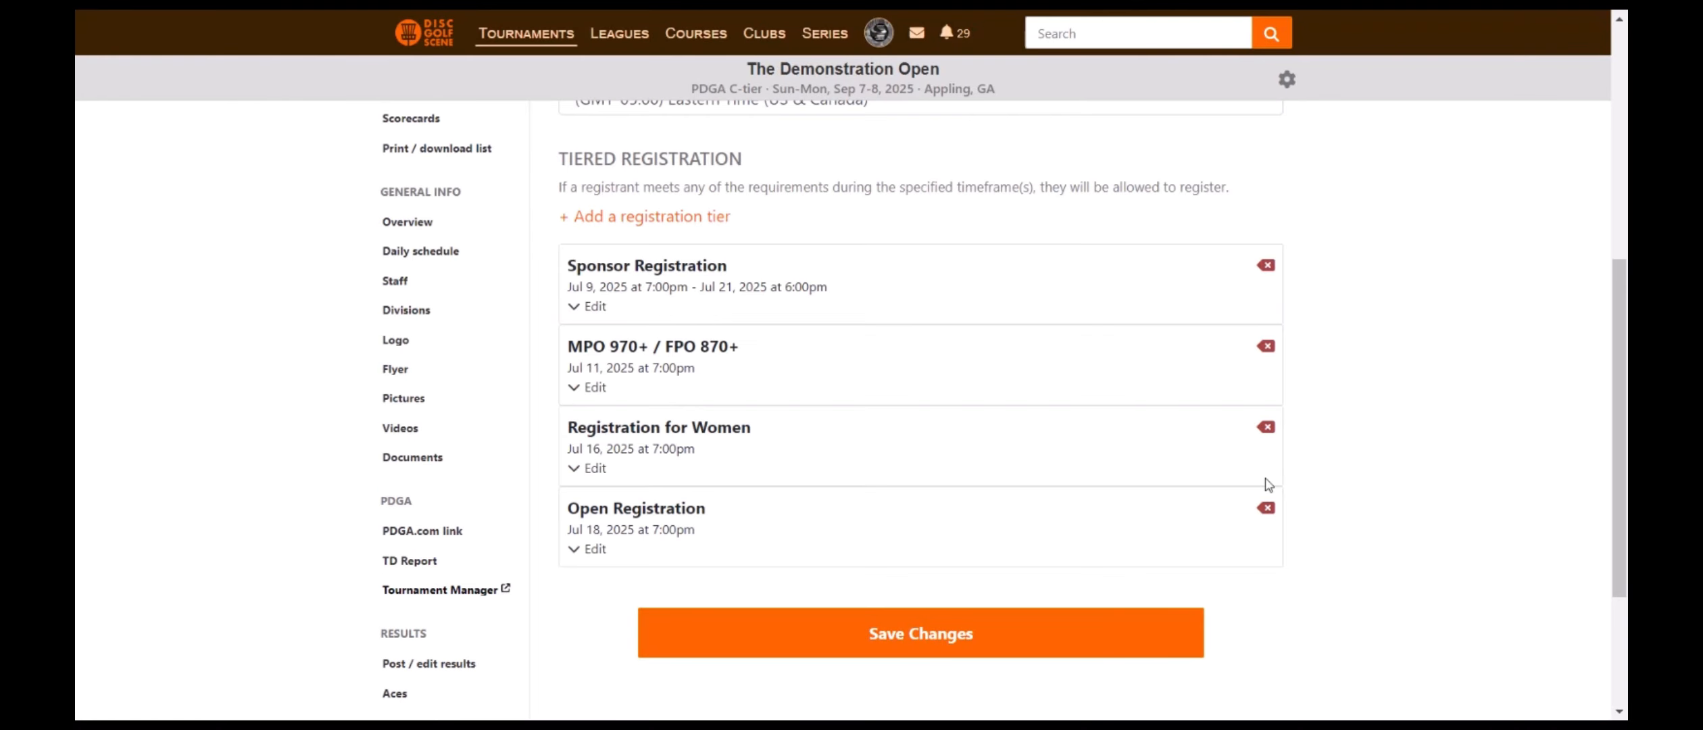